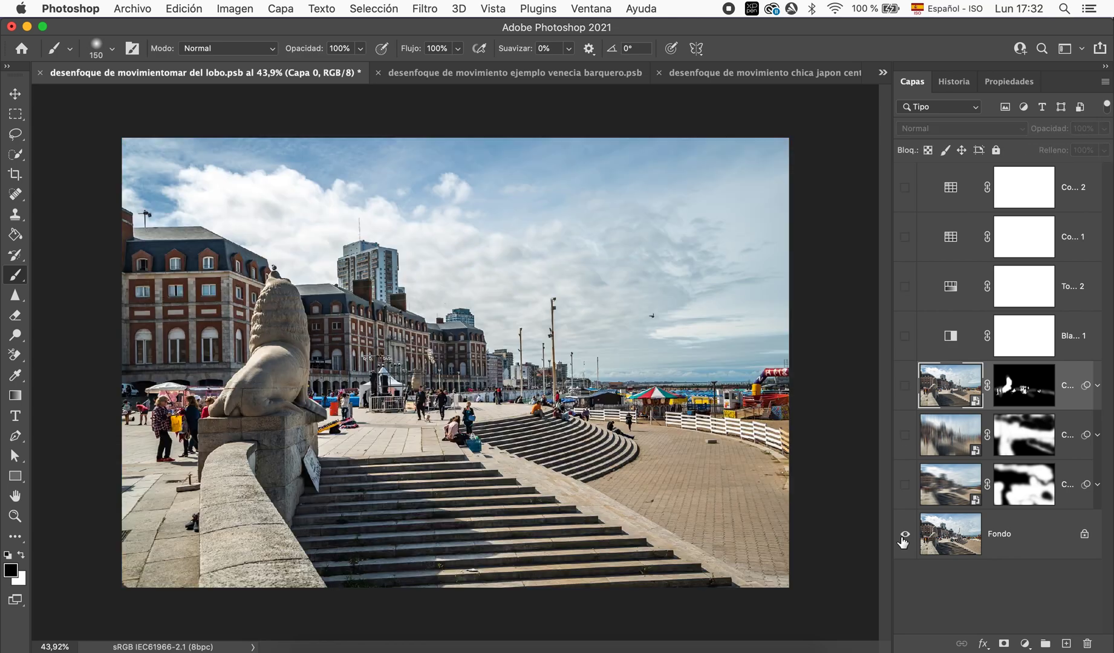
left_click(903, 540, "alt")
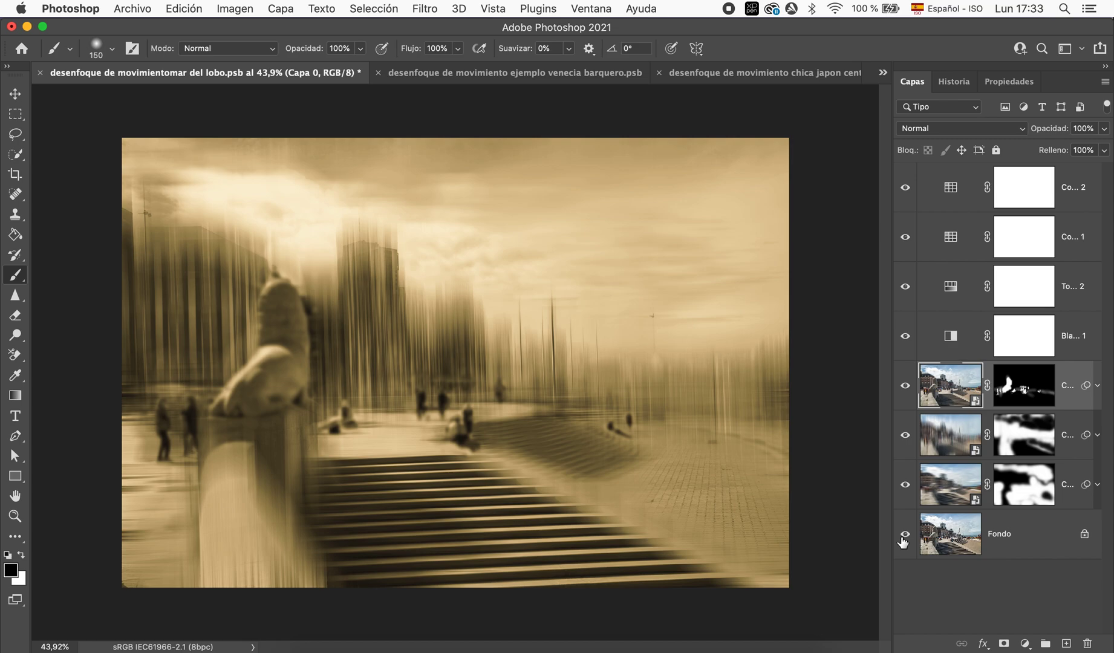
Step: Reveal all blur and adjustment layers to show the finished sepia boardwalk composite
left_click(885, 73)
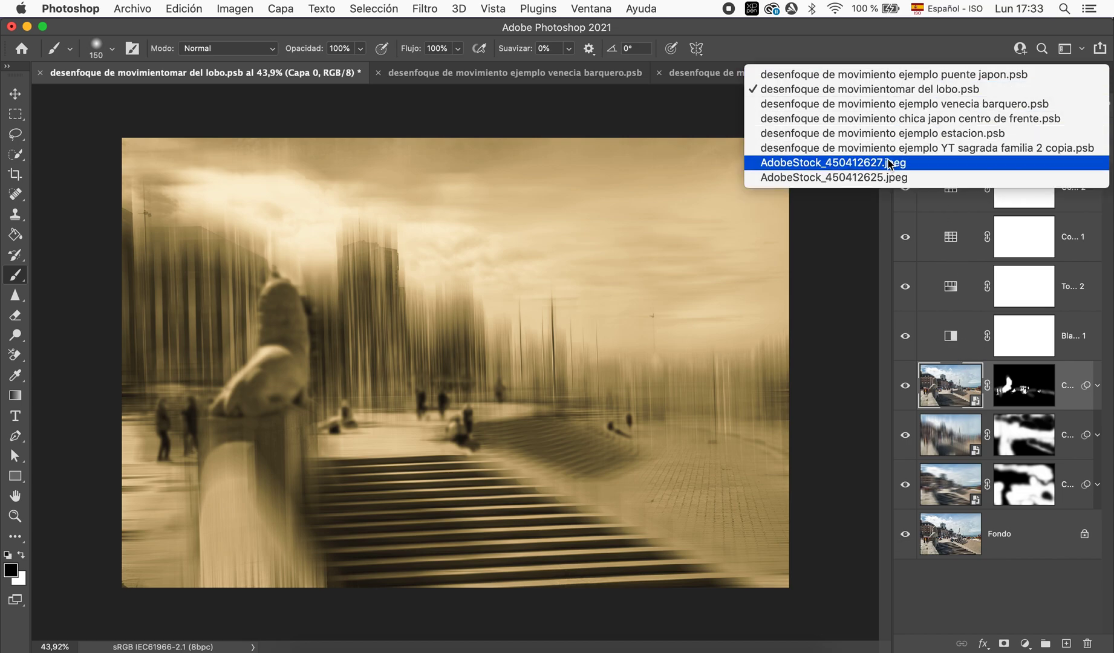
Step: Switch to AdobeStock_450412625.jpeg, the autumn hiker-and-dog photo, and zoom out slightly
left_click(890, 177)
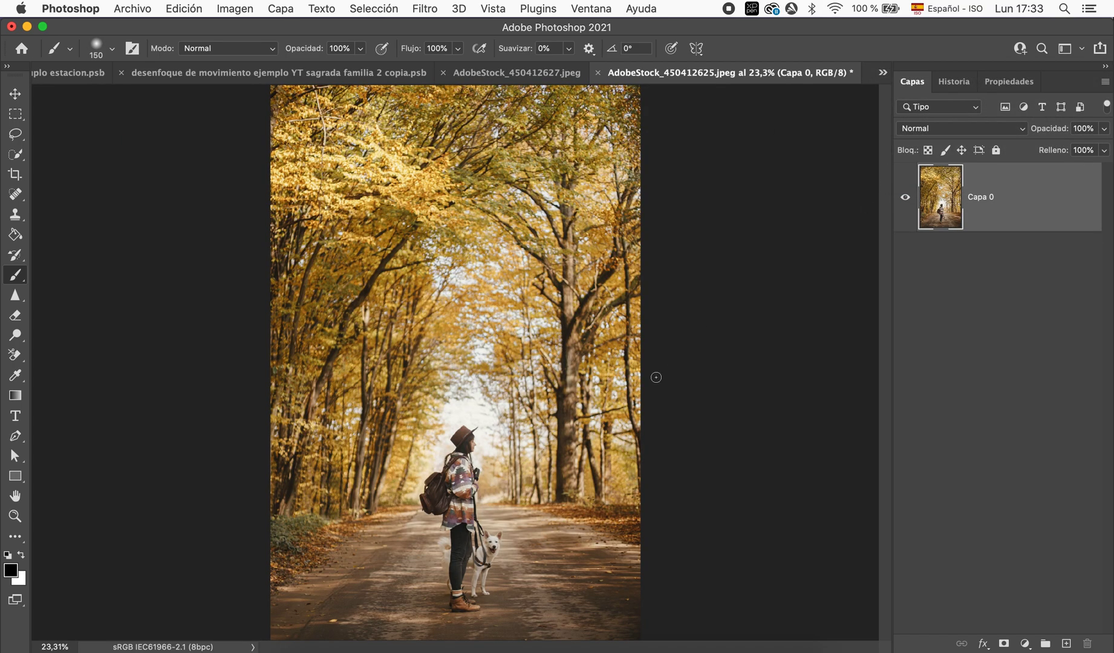
scroll(657, 377, "down", 2)
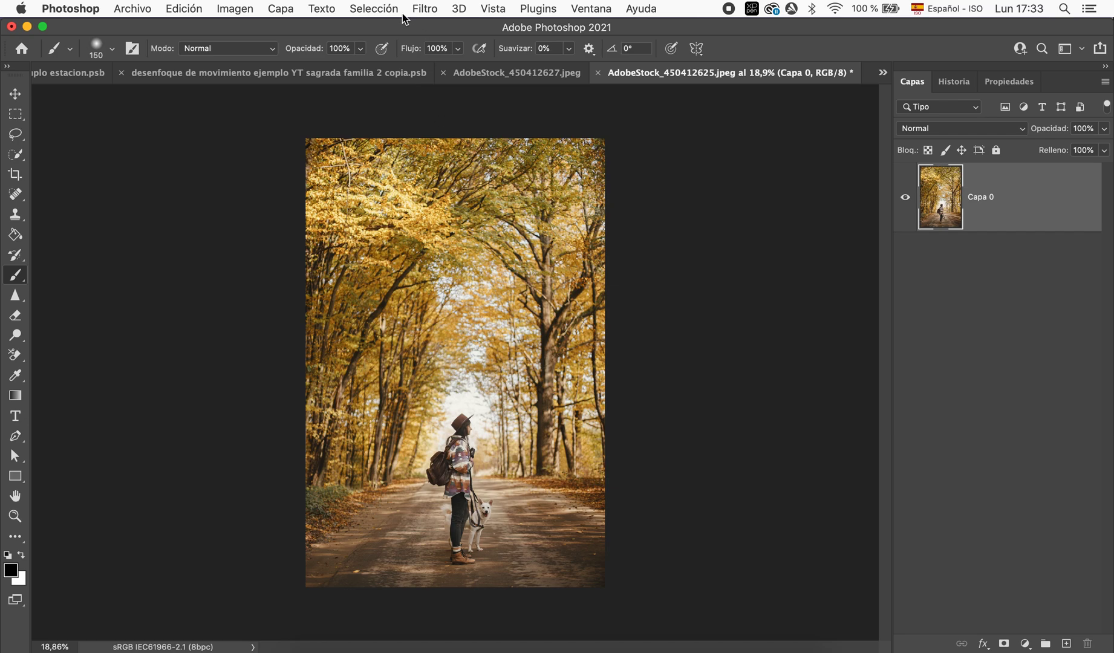
left_click(380, 10)
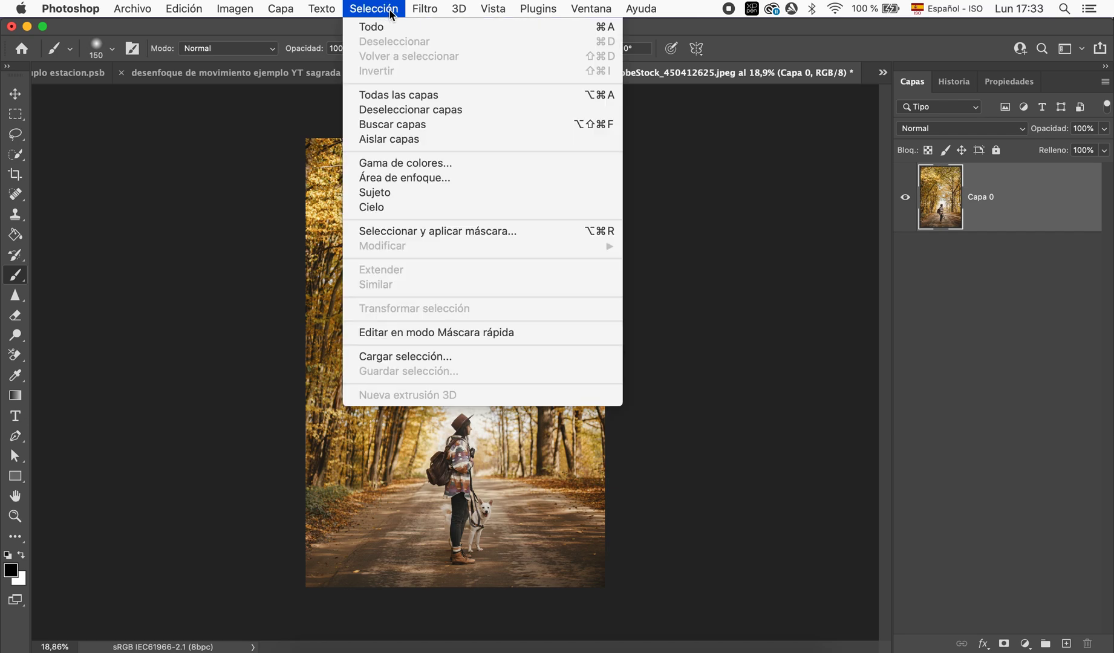
Step: Duplicate Capa 0 and hide the lower copy as a backup
left_click(726, 200)
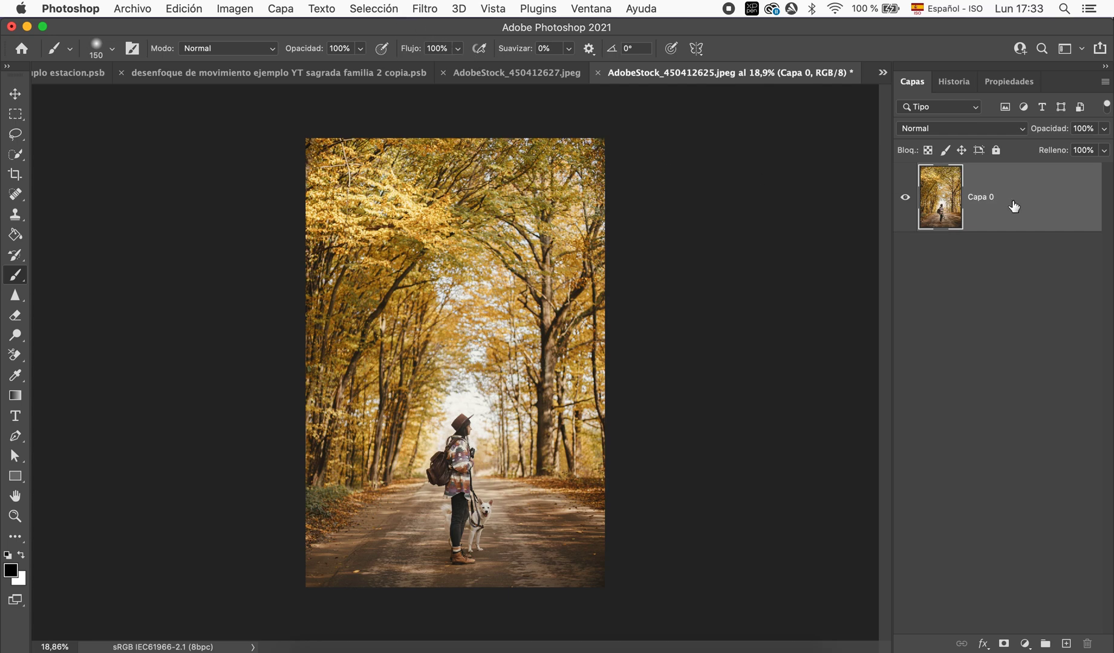
key("super+j")
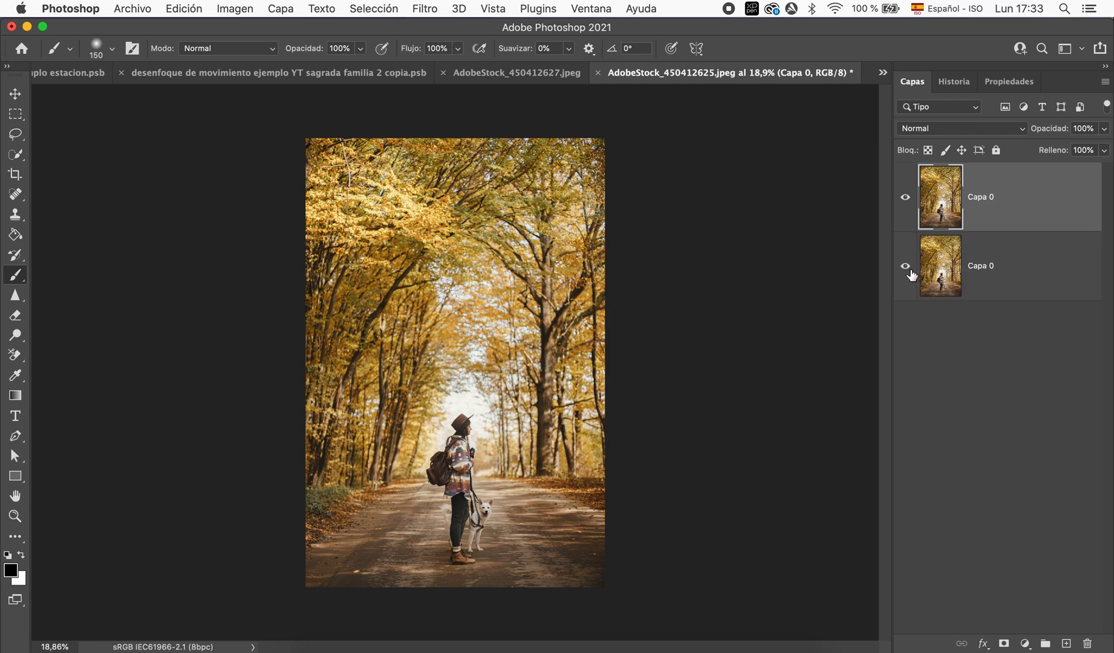
left_click(905, 266)
Step: Select the woman and dog automatically with Selección > Sujeto
left_click(370, 8)
left_click(396, 194)
scroll(427, 362, "up", 2)
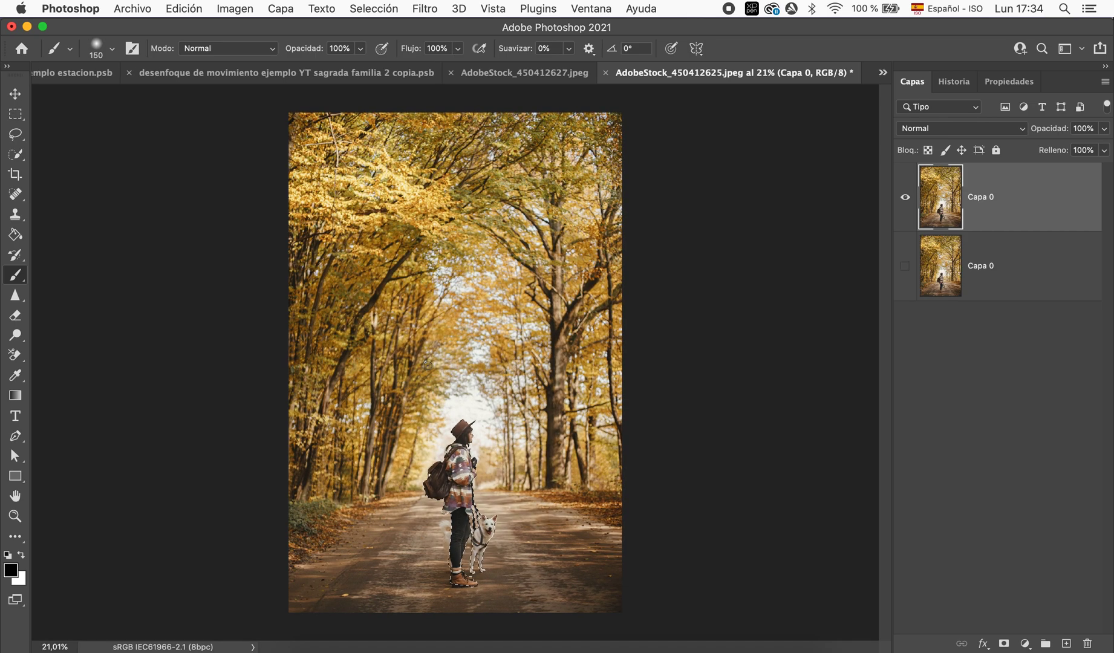
scroll(427, 365, "up", 3)
scroll(428, 365, "down", 5)
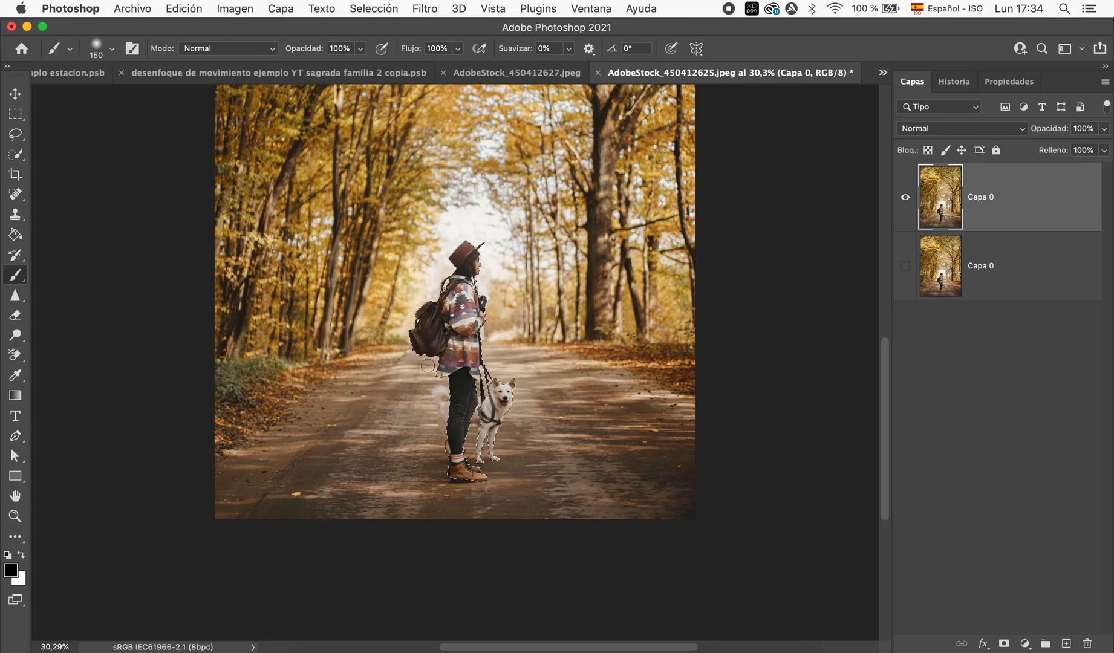
Step: Lasso the woman's leg into the selection and expand it by 2 px
left_click(15, 133)
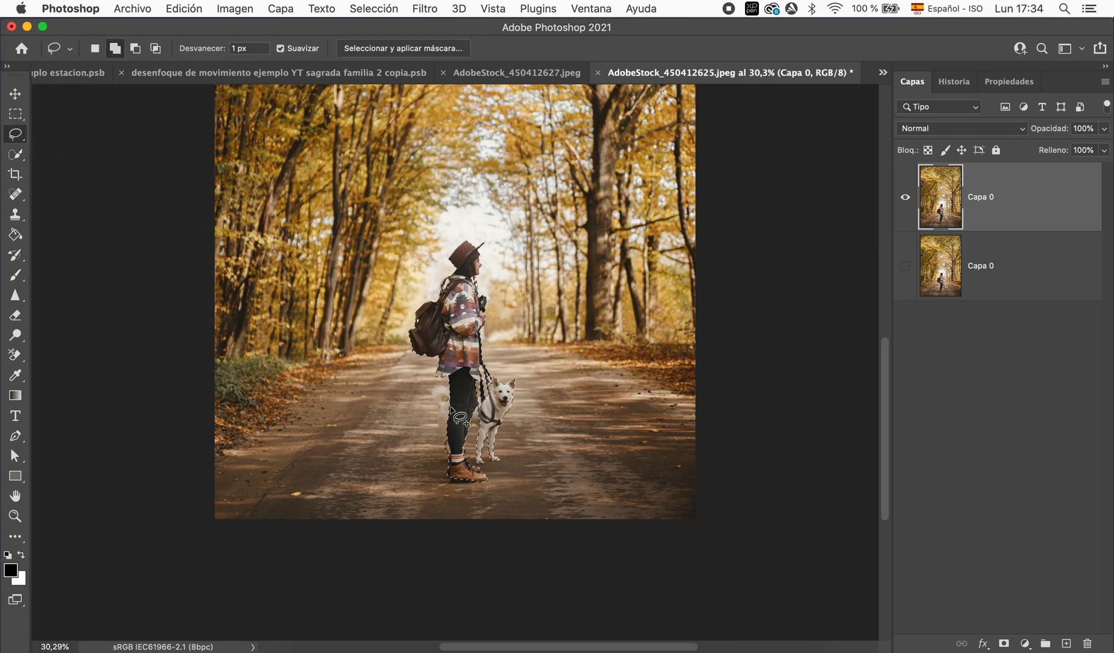
mouse_move(465, 400)
left_mouse_down()
mouse_move(432, 388)
mouse_move(451, 403)
left_mouse_up()
left_click(369, 11)
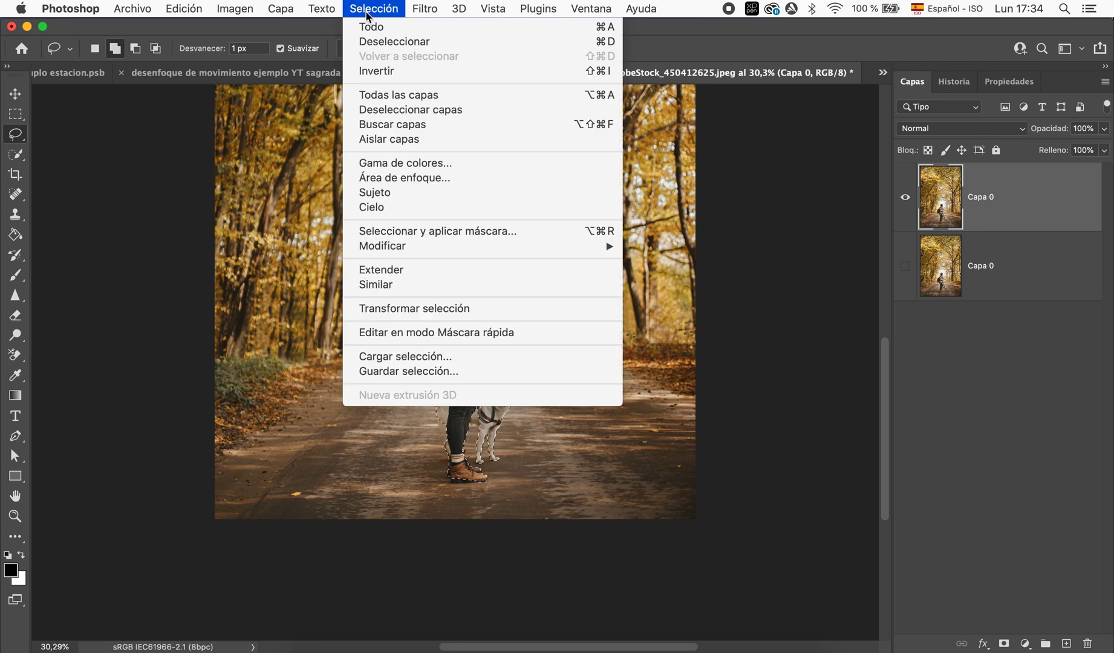
mouse_move(383, 245)
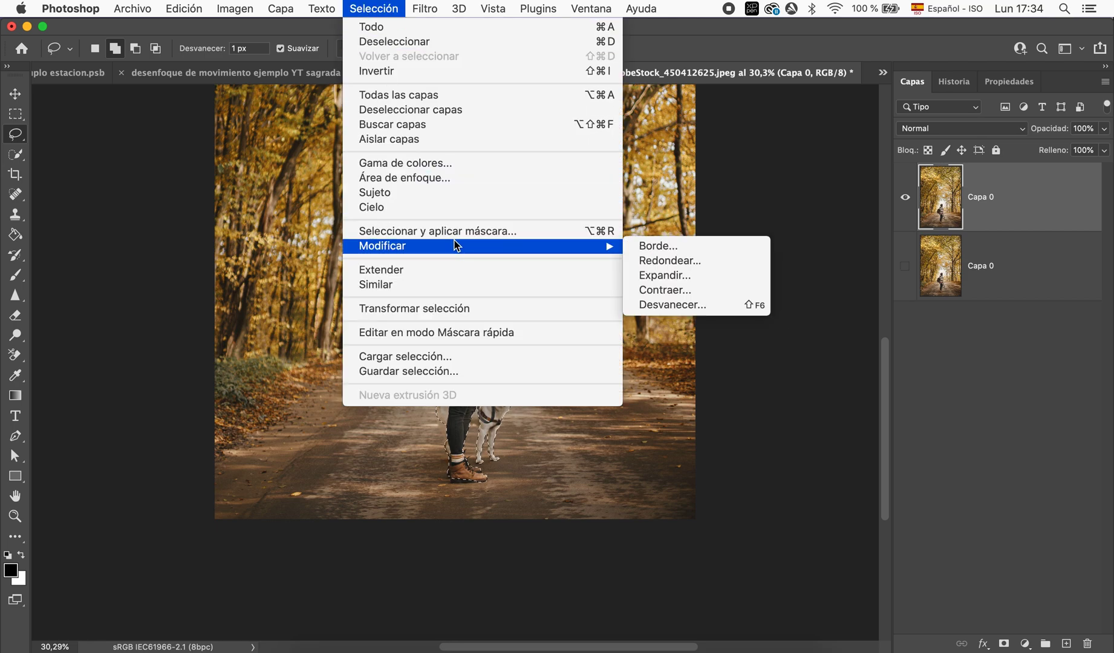
left_click(650, 274)
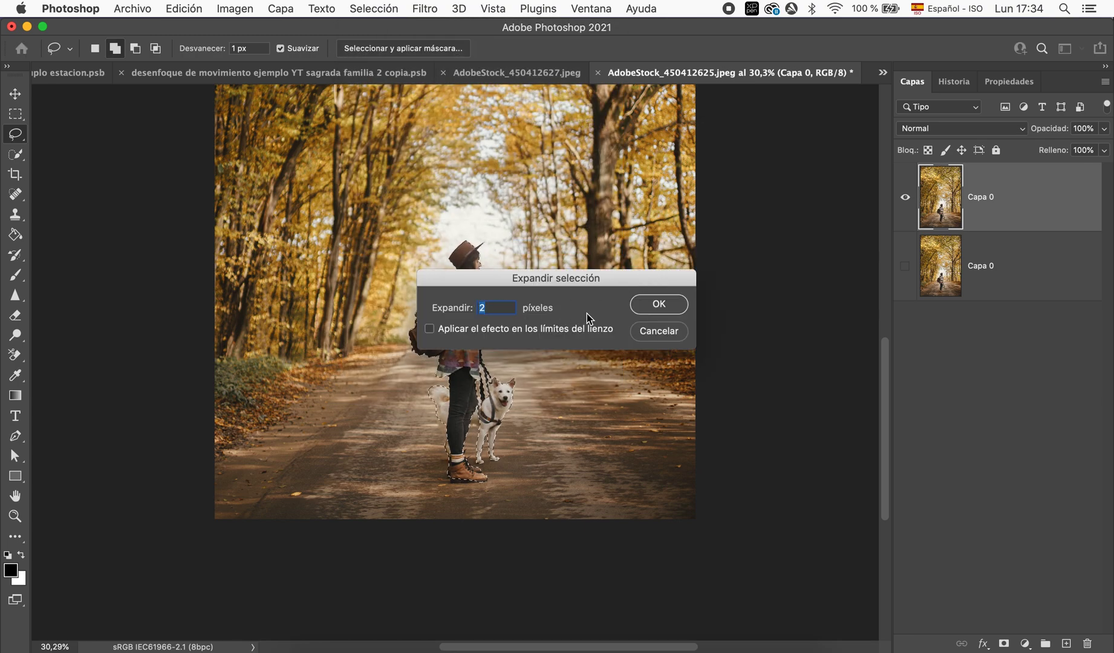
left_click(661, 307)
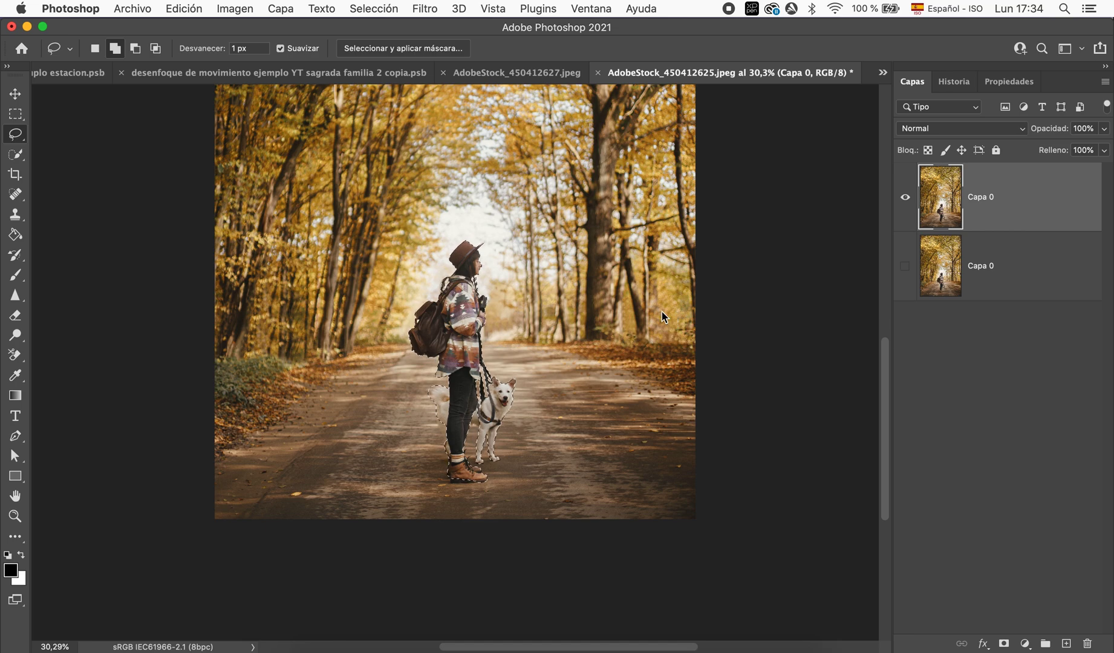
Step: Fill the selection Según el contenido to erase the woman and dog
key("shift+BackSpace")
left_click(541, 197)
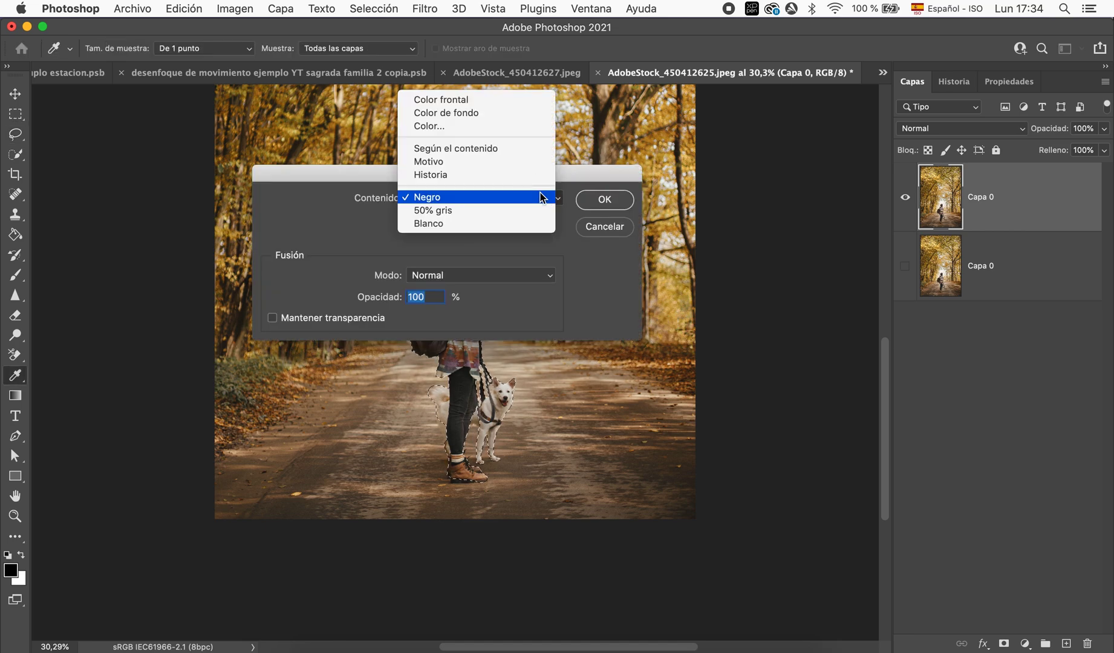
left_click(529, 150)
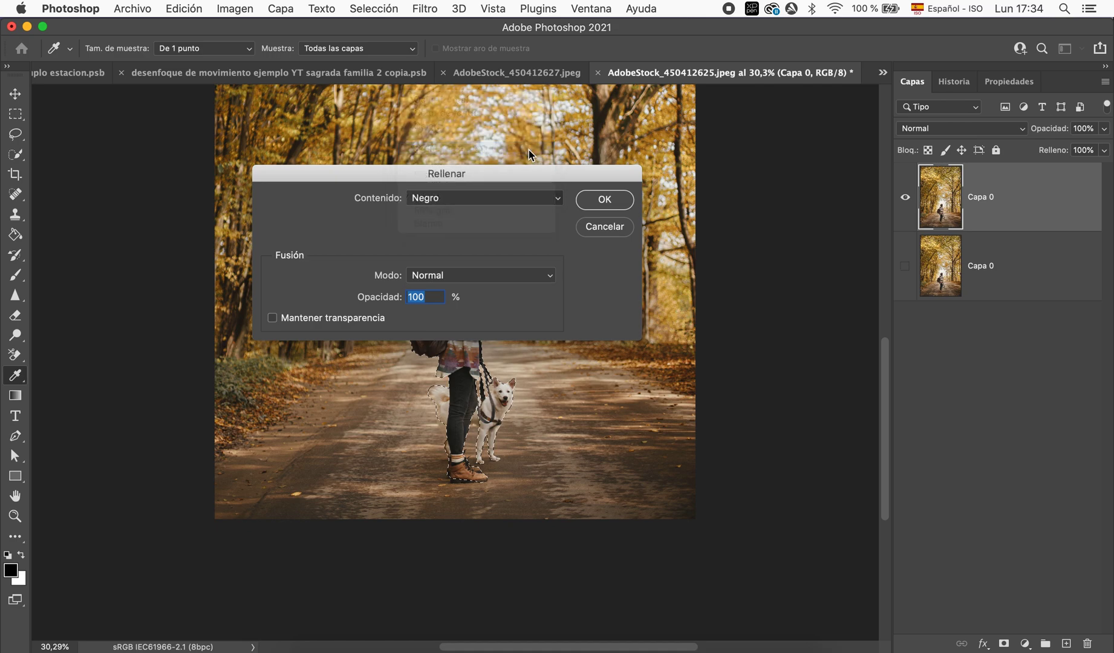
left_click(608, 203)
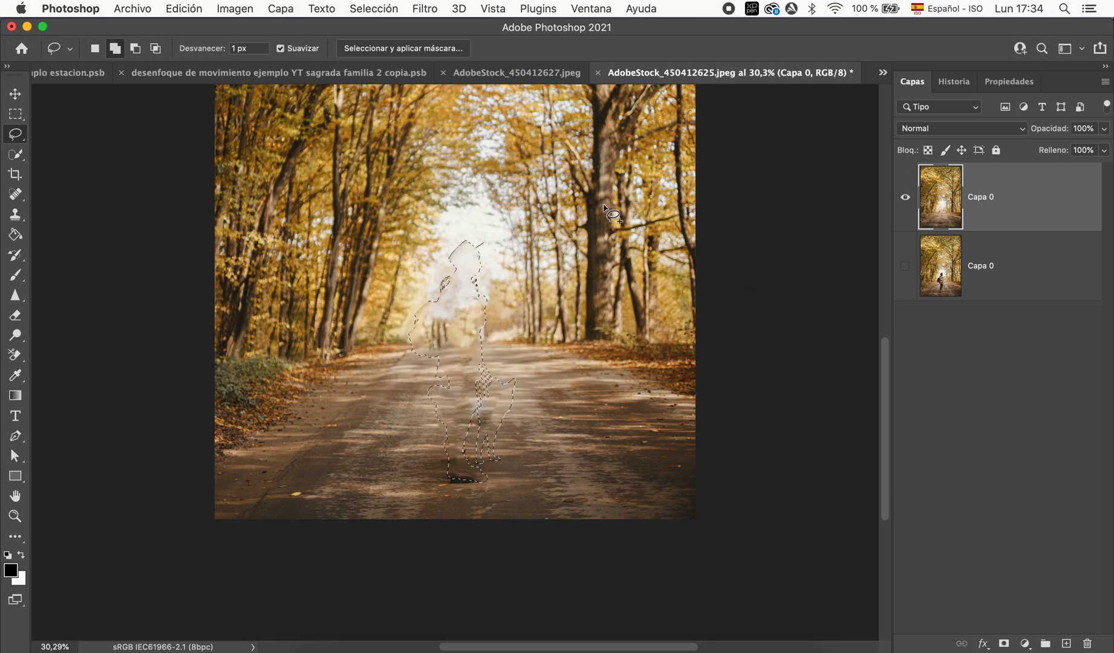
Step: Copy the woman and dog from the original photo onto a new layer
left_click_drag(1008, 277, 941, 227)
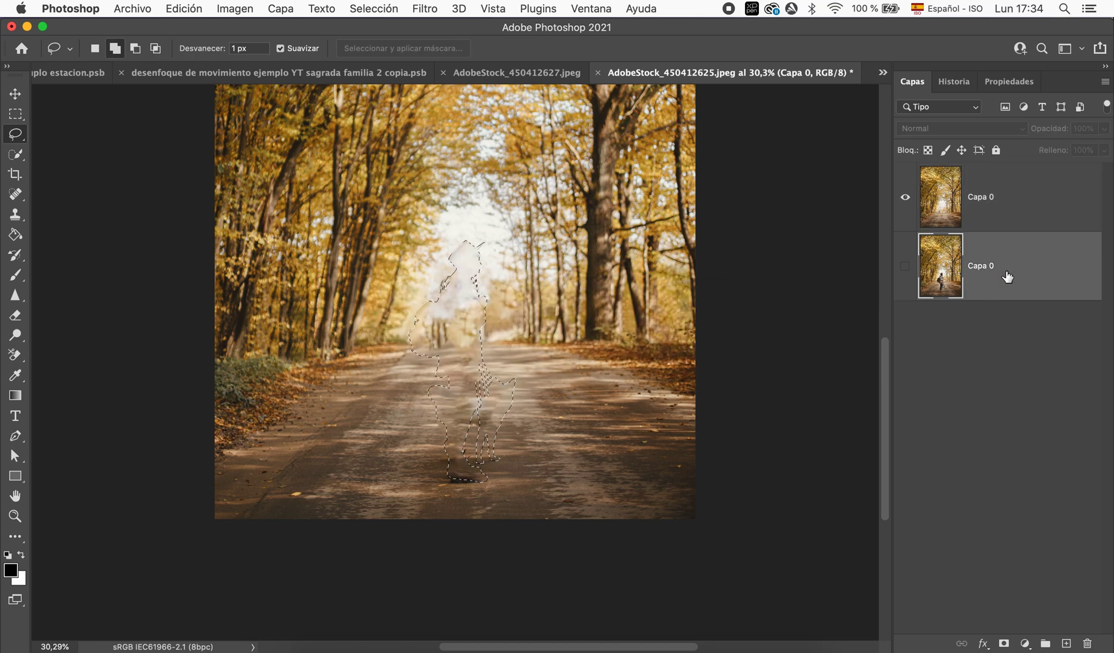
left_click(906, 196)
left_click(906, 266)
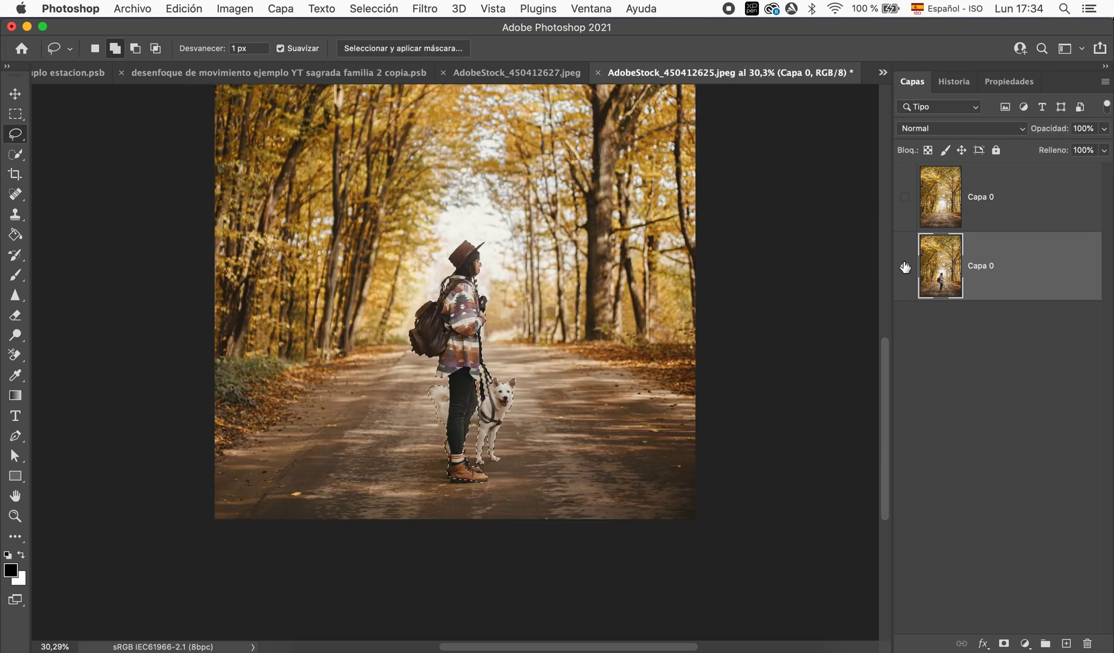
key("super+j")
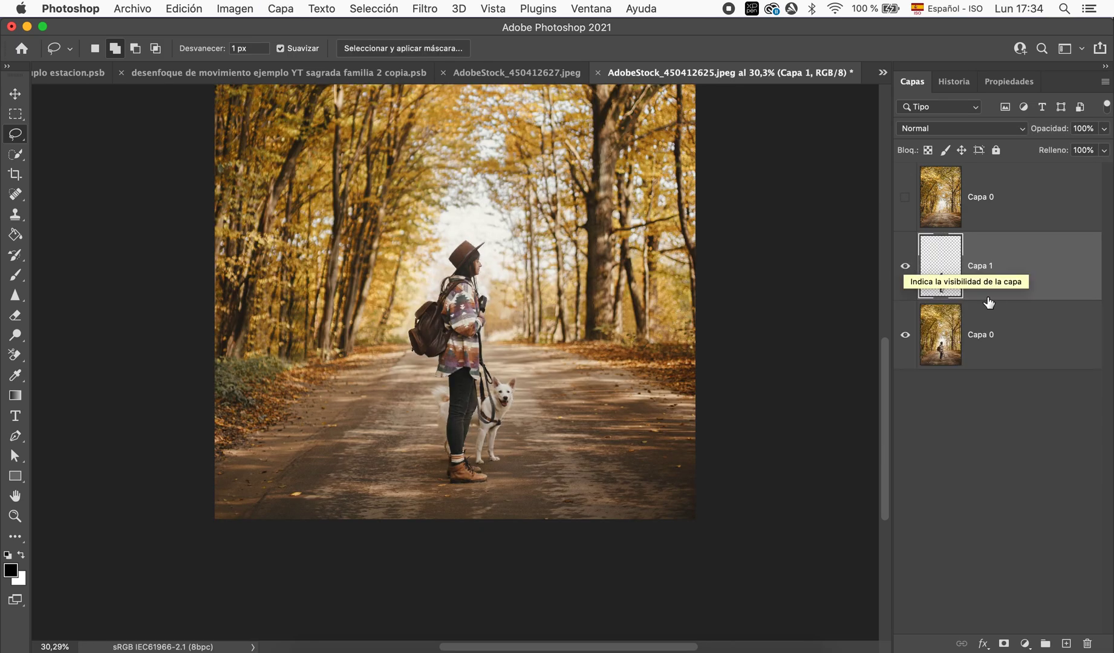
left_click(906, 197)
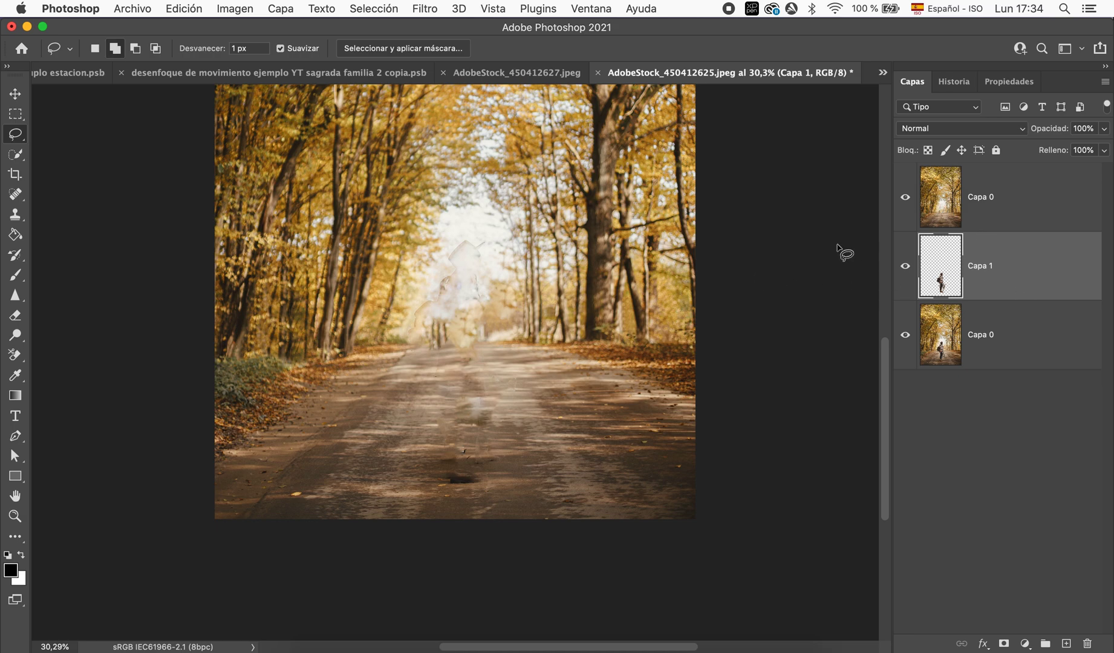
left_click(906, 198)
left_click(906, 200)
Step: Rename the cut-out layer 'personaje' and convert it to a smart object
double_click(980, 266)
type("personaje")
left_click(1071, 269)
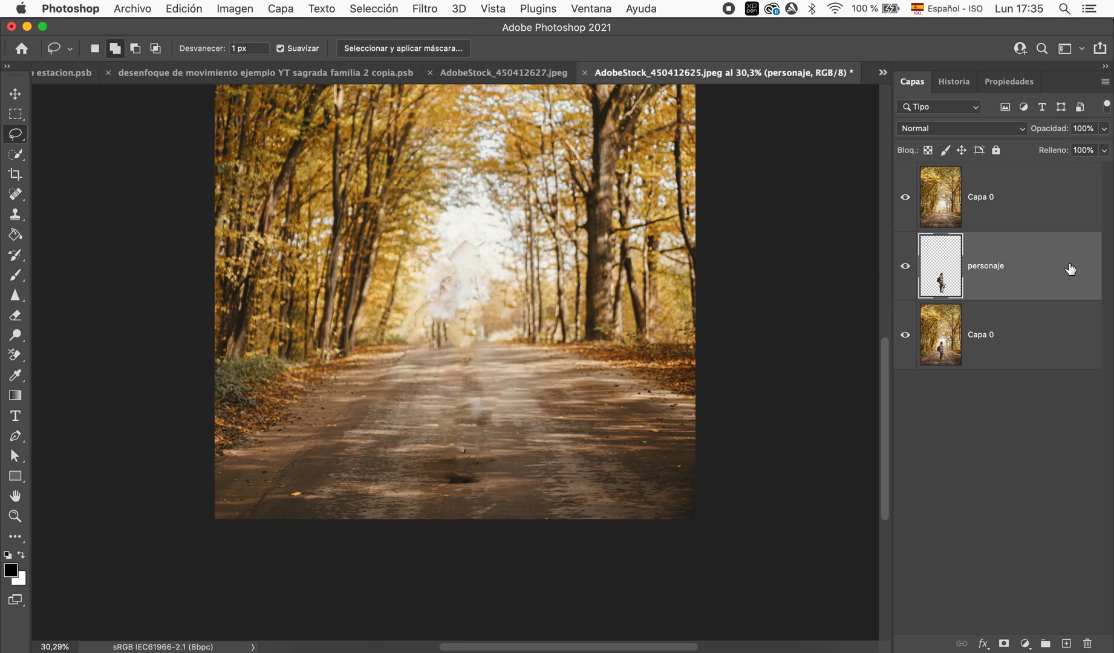
right_click(1069, 269)
left_click(986, 466)
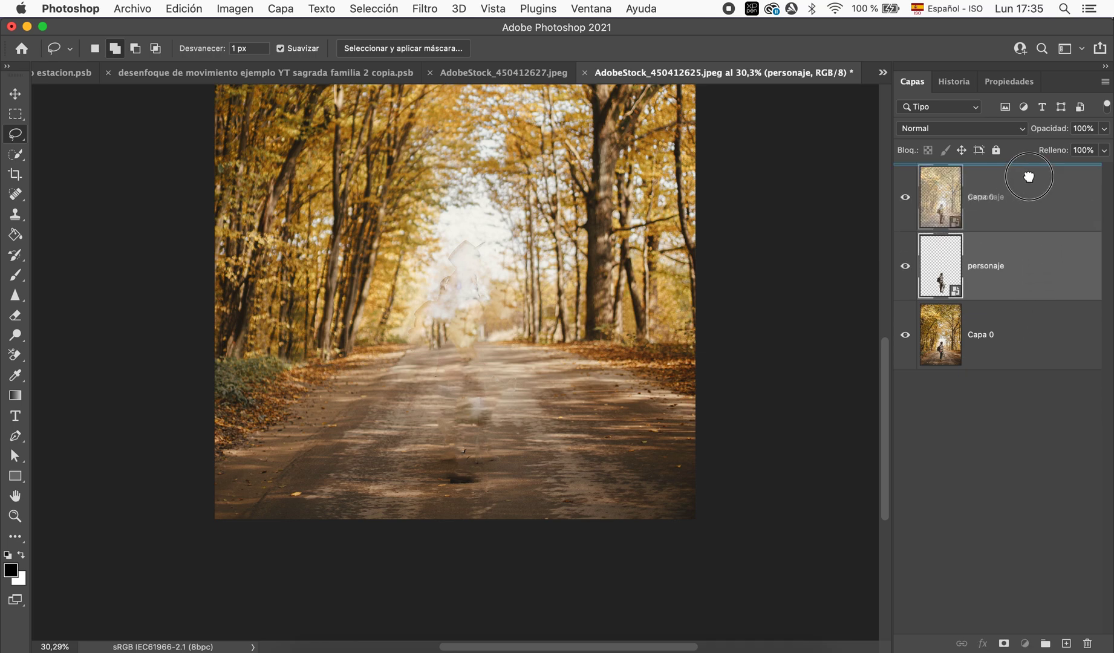
Step: Move personaje to the top of the stack, hide it, and select the cleaned road layer
left_click_drag(1038, 249, 1030, 176)
left_click(906, 197)
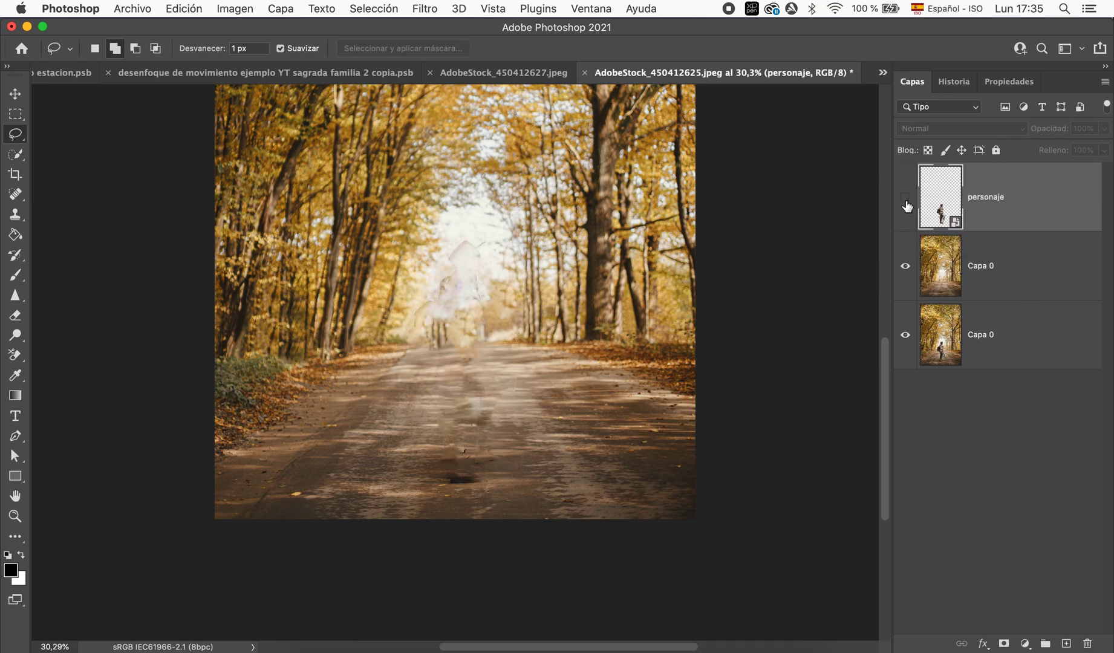
left_click(1022, 277)
scroll(721, 328, "up", 5)
scroll(721, 328, "right", 1)
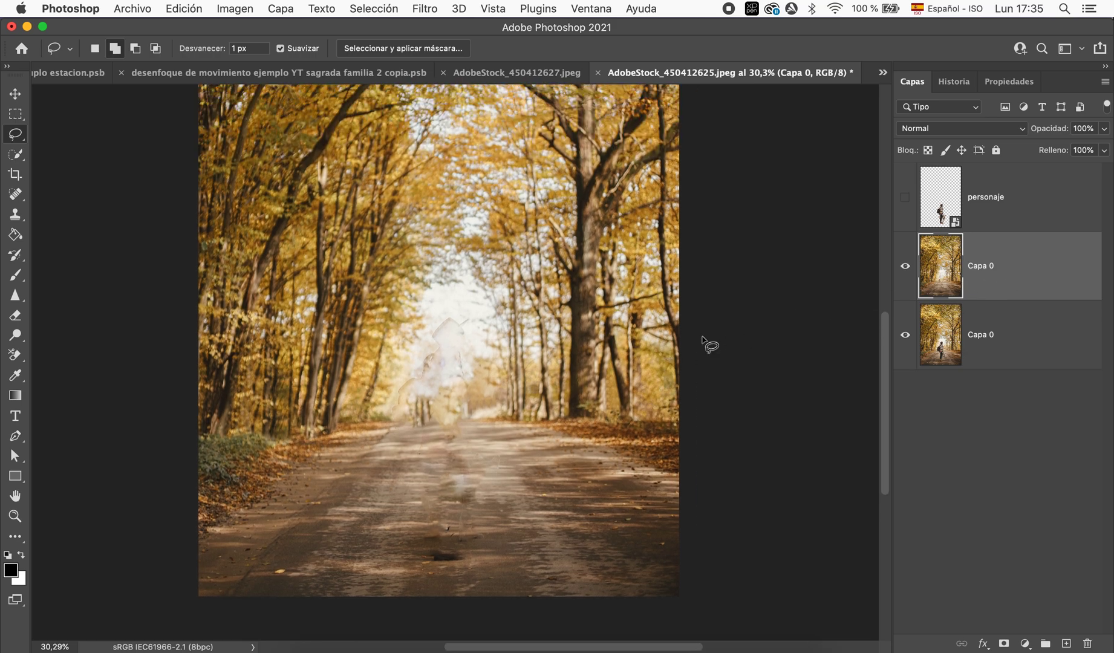
Step: Test a content-aware fill on the ghost figure, undo it, and convert the road layer to a smart object
mouse_move(470, 359)
left_mouse_down()
mouse_move(475, 335)
mouse_move(443, 311)
mouse_move(385, 410)
mouse_move(481, 427)
mouse_move(469, 342)
left_mouse_up()
key("shift+BackSpace")
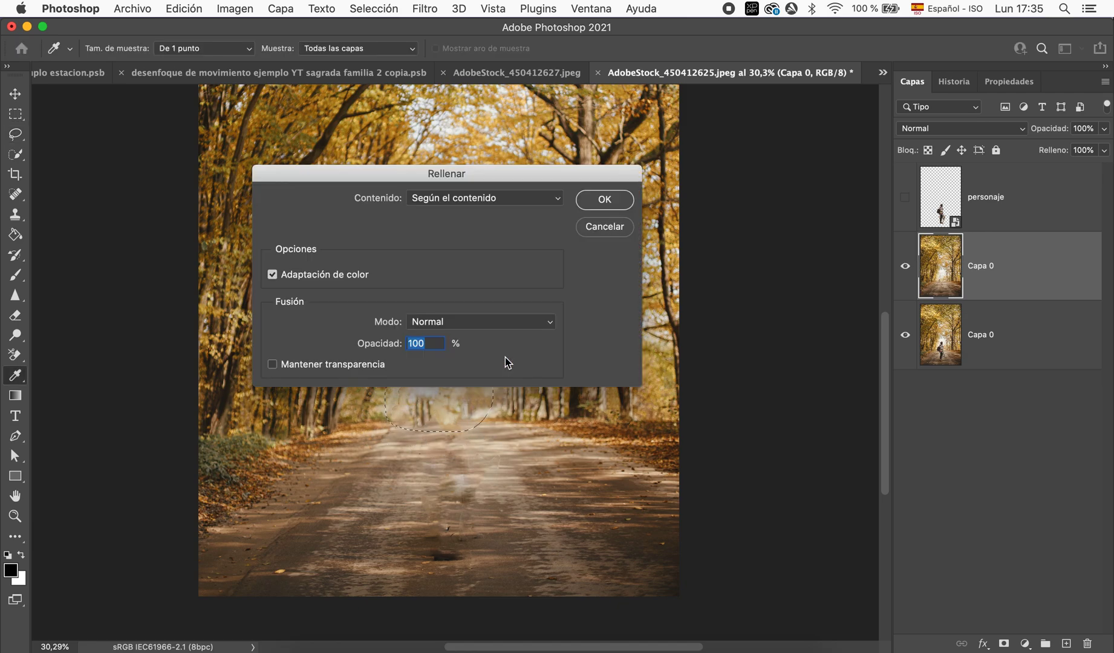
left_click(594, 206)
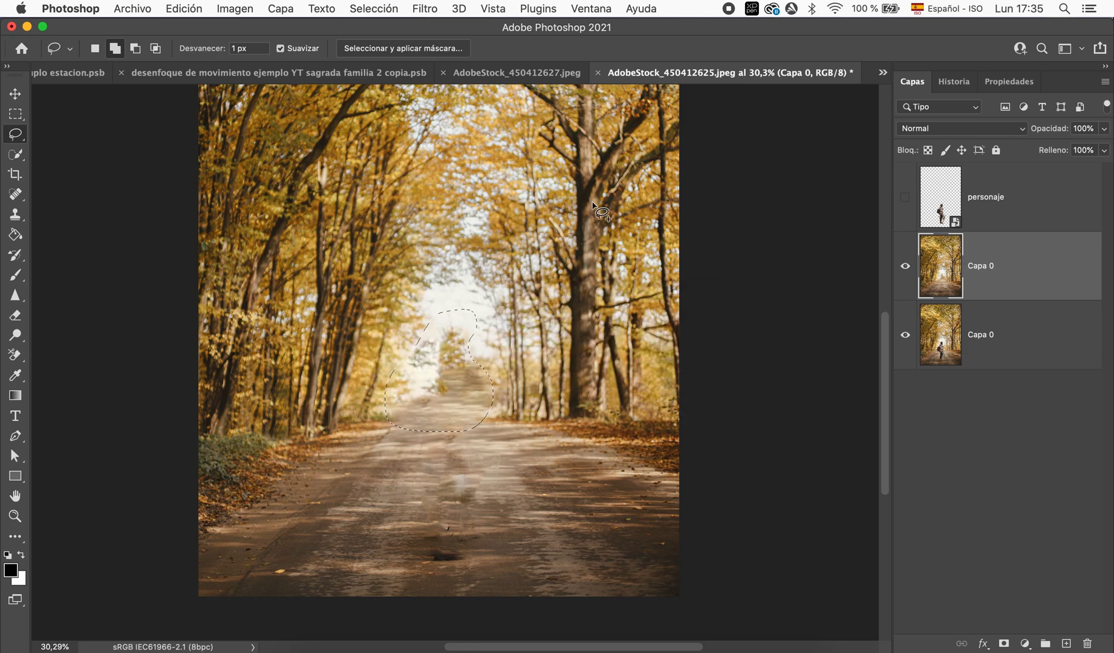
key("super+z")
key("super+d")
right_click(1028, 283)
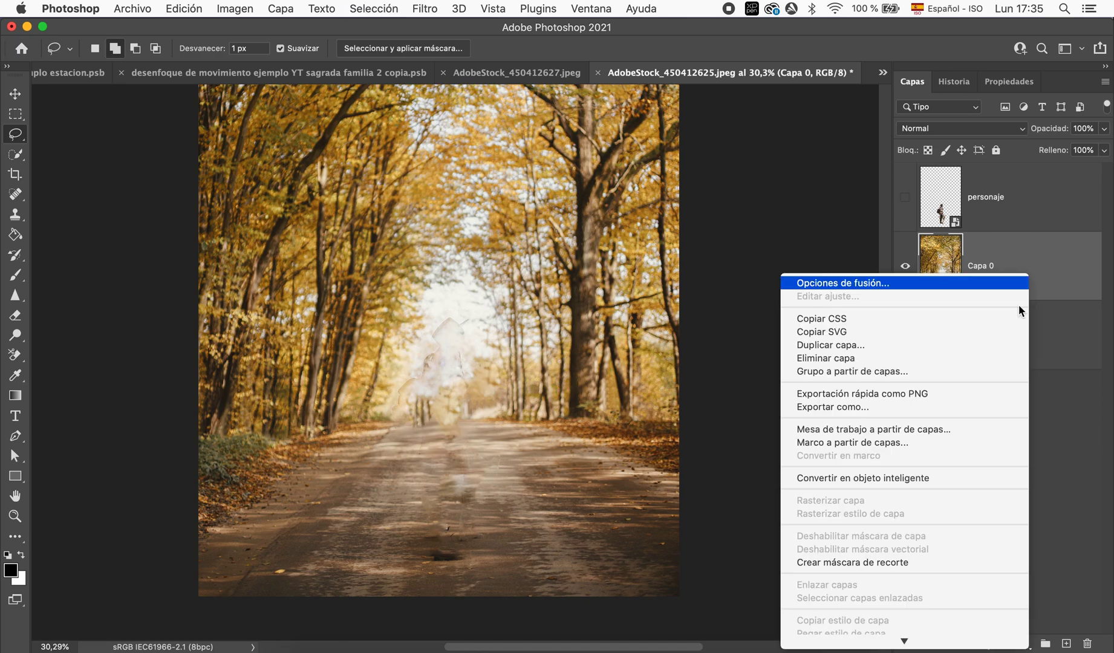
left_click(951, 478)
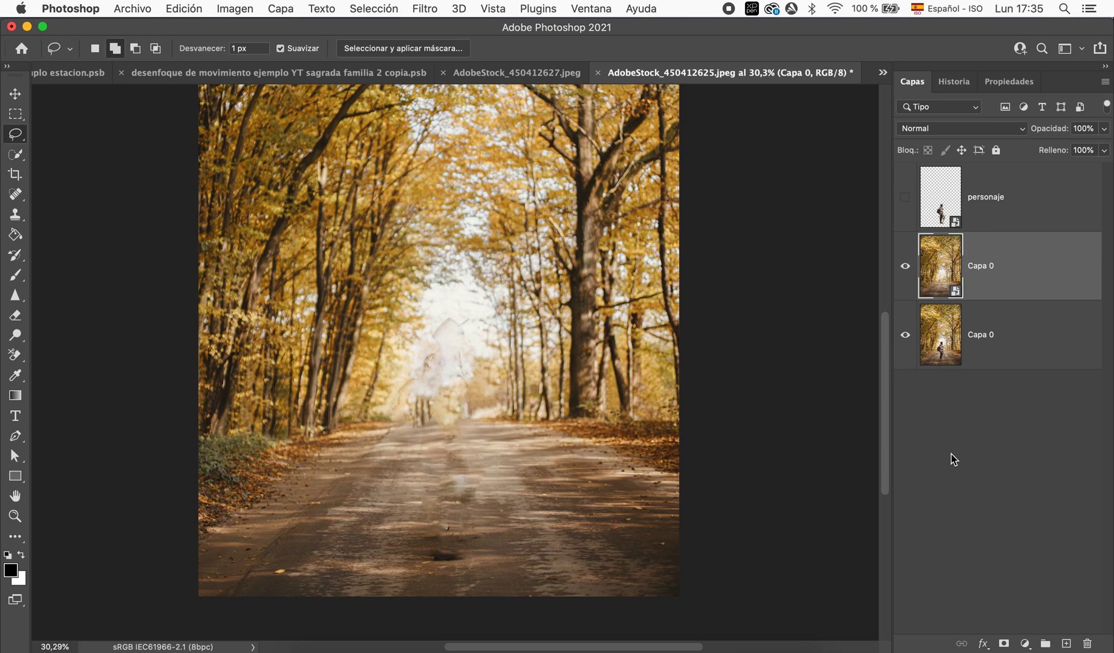
Step: Duplicate the road layer and apply Desenfoque de movimiento at angle 0, distance 300 to the middle copy
key("super+j")
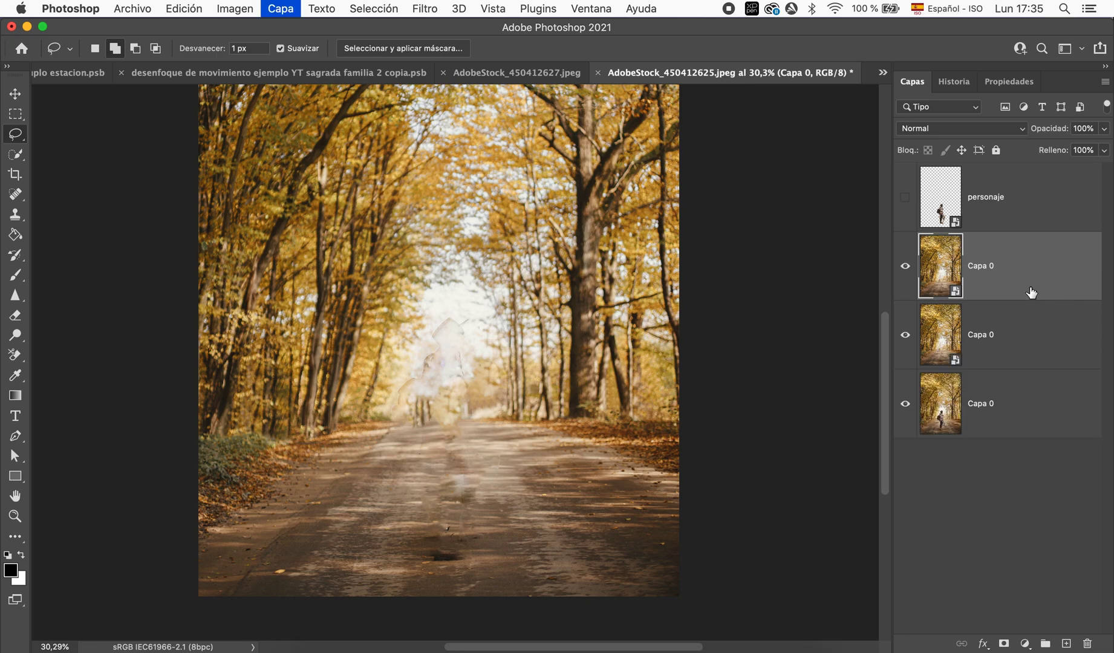
left_click(906, 267)
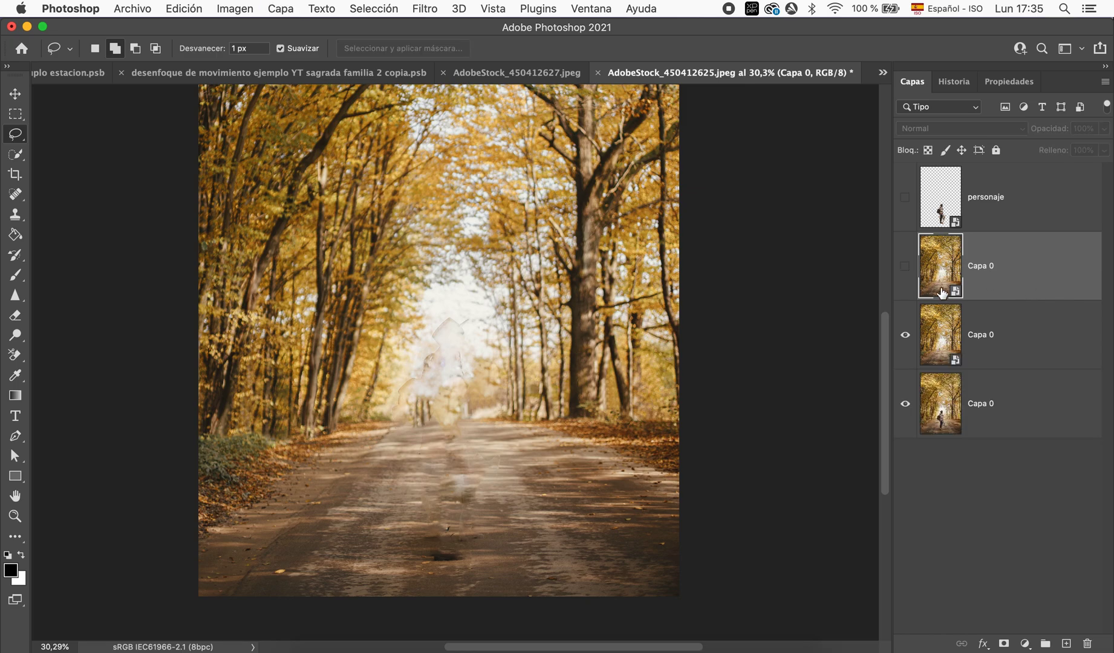
left_click(1024, 350)
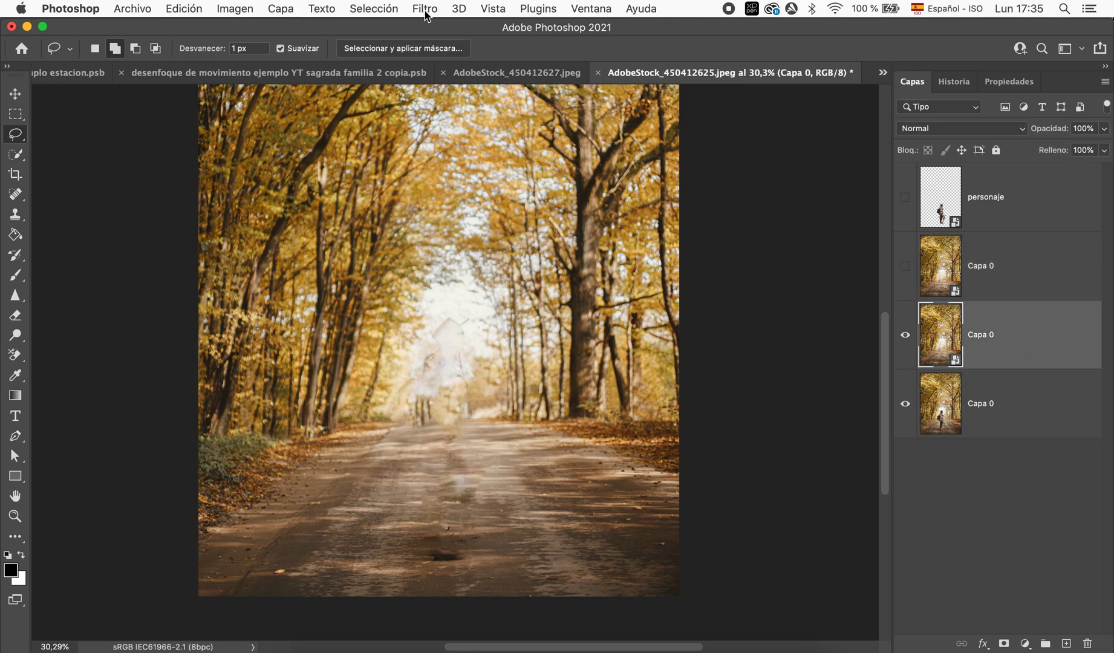
left_click(425, 9)
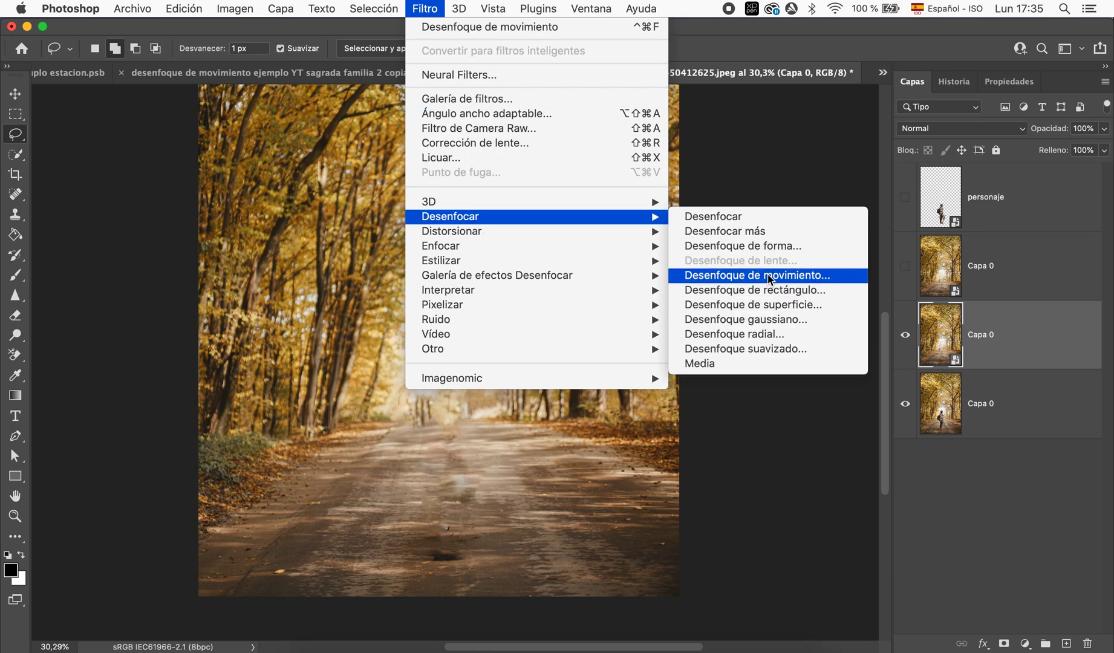
left_click(771, 276)
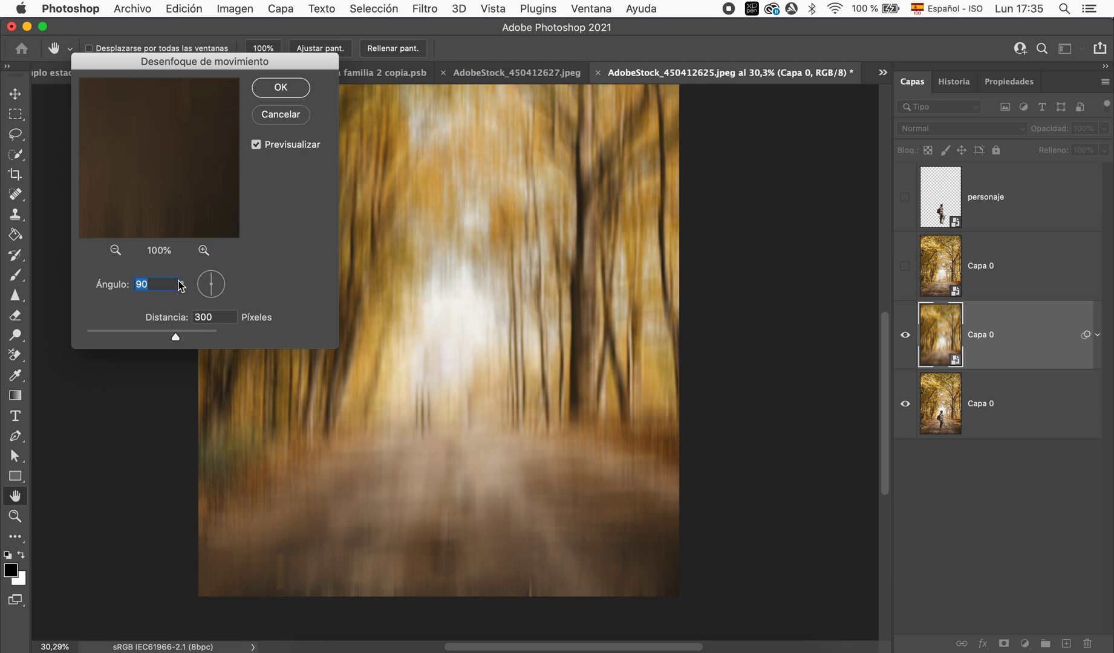
type("0")
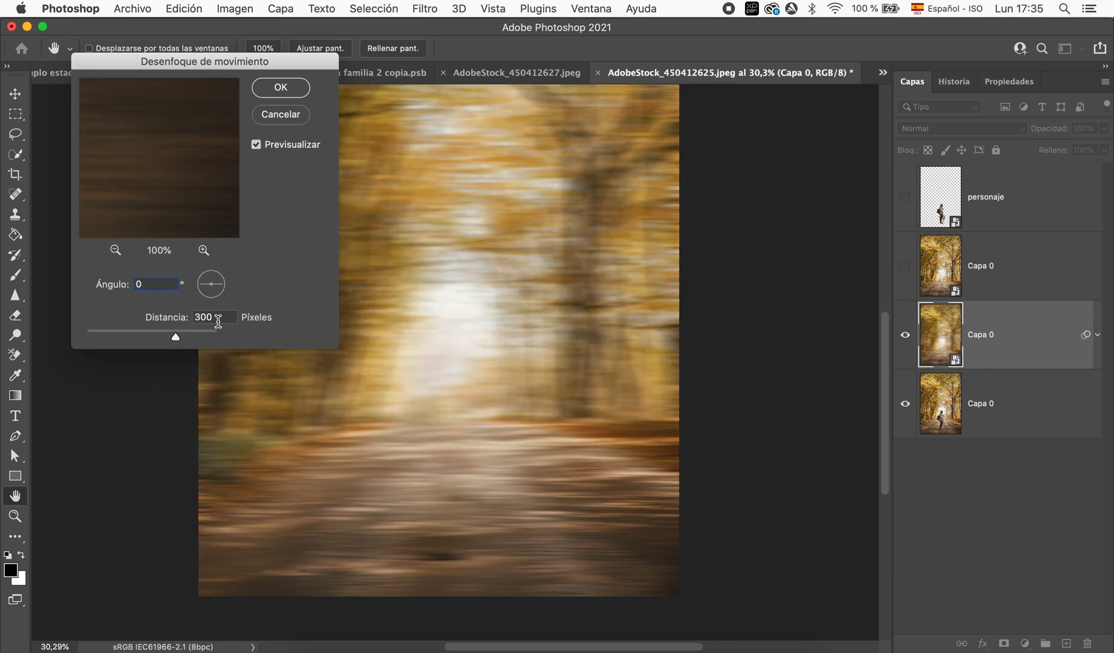
mouse_move(175, 339)
left_mouse_down()
mouse_move(199, 340)
mouse_move(175, 342)
left_mouse_up()
type("0")
left_click(282, 87)
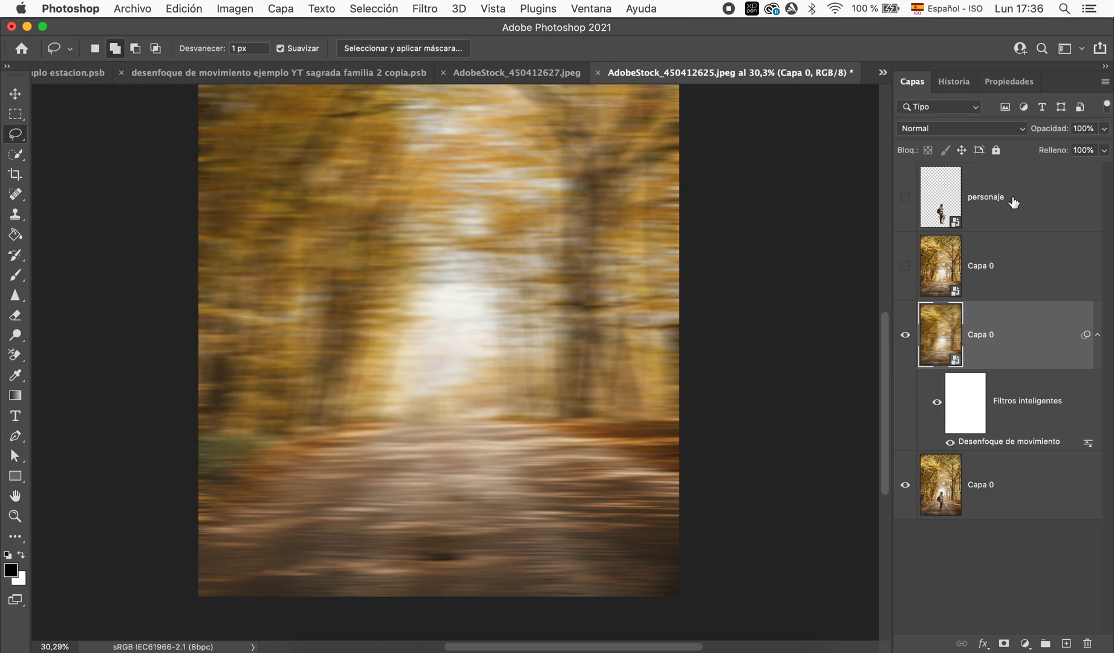
Step: Rename the blurred layer 'horizontal' and show the top copy again
left_click(1098, 335)
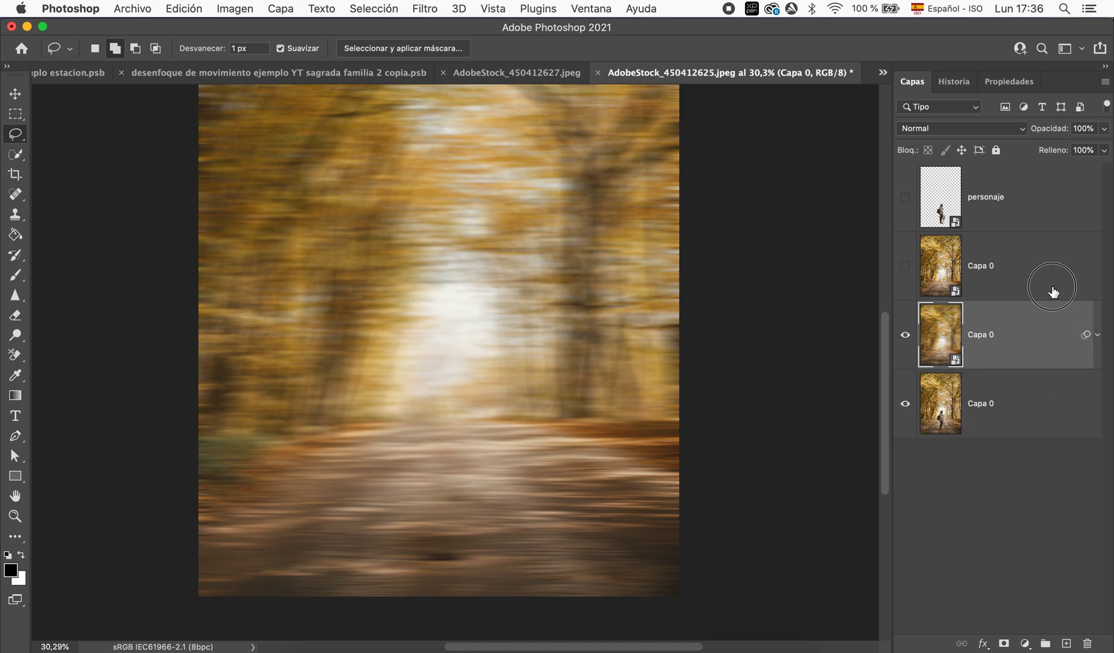
double_click(990, 334)
type("horizontal")
key("Return")
left_click(906, 266)
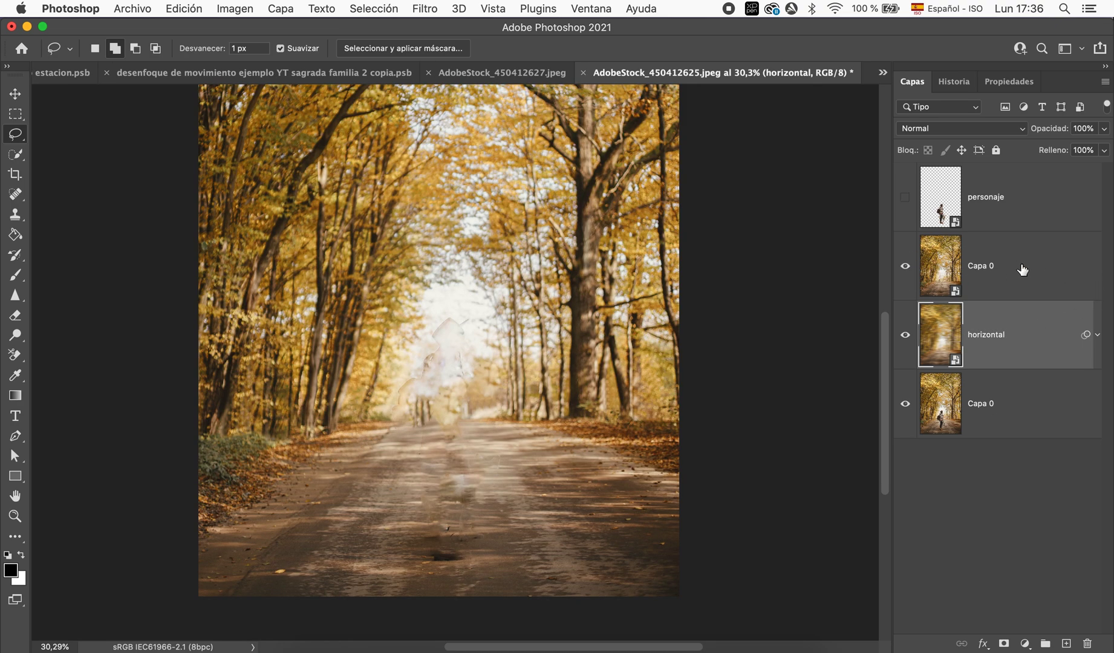
Step: Apply Desenfoque de movimiento at 90°, 300 px to the top road copy
left_click(1023, 271)
left_click(433, 12)
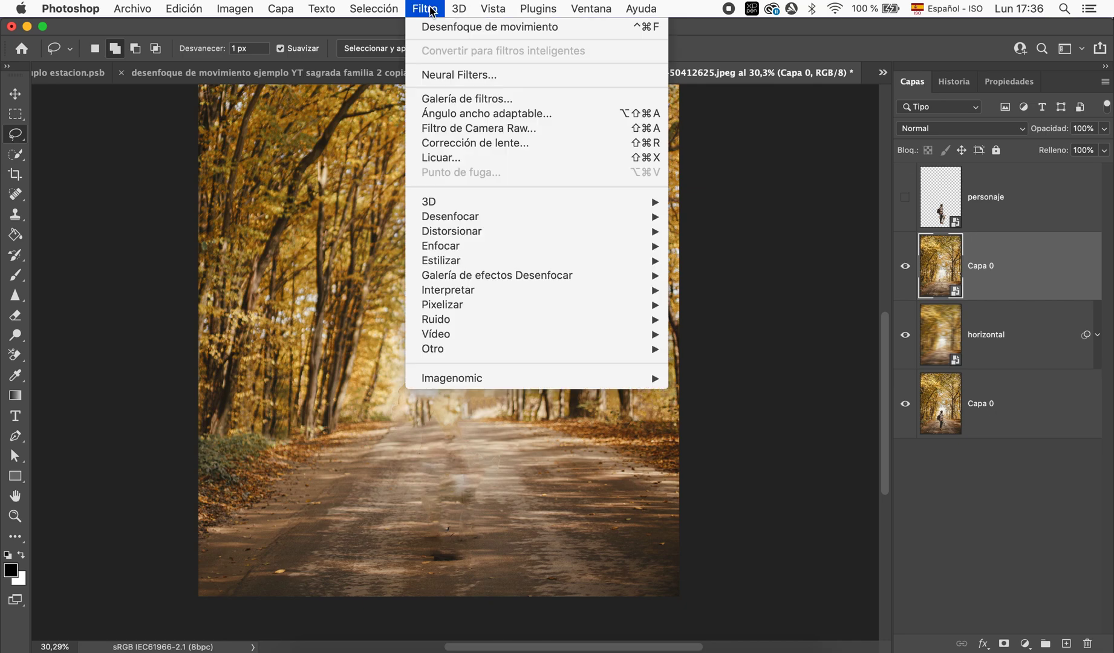
mouse_move(450, 216)
left_click(750, 276)
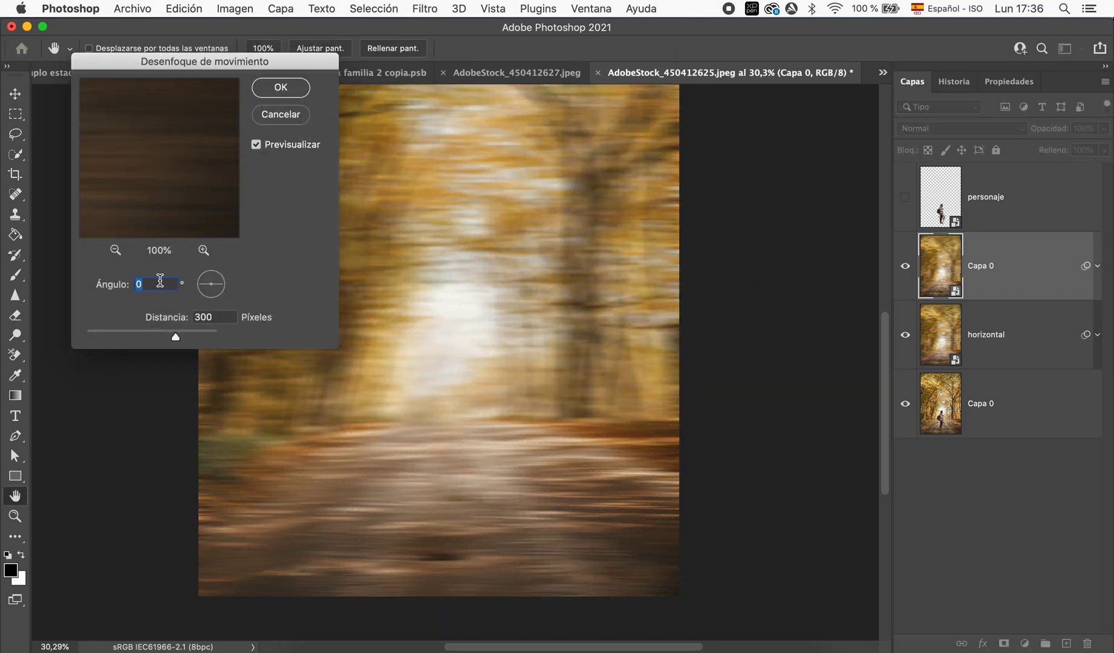
type("90")
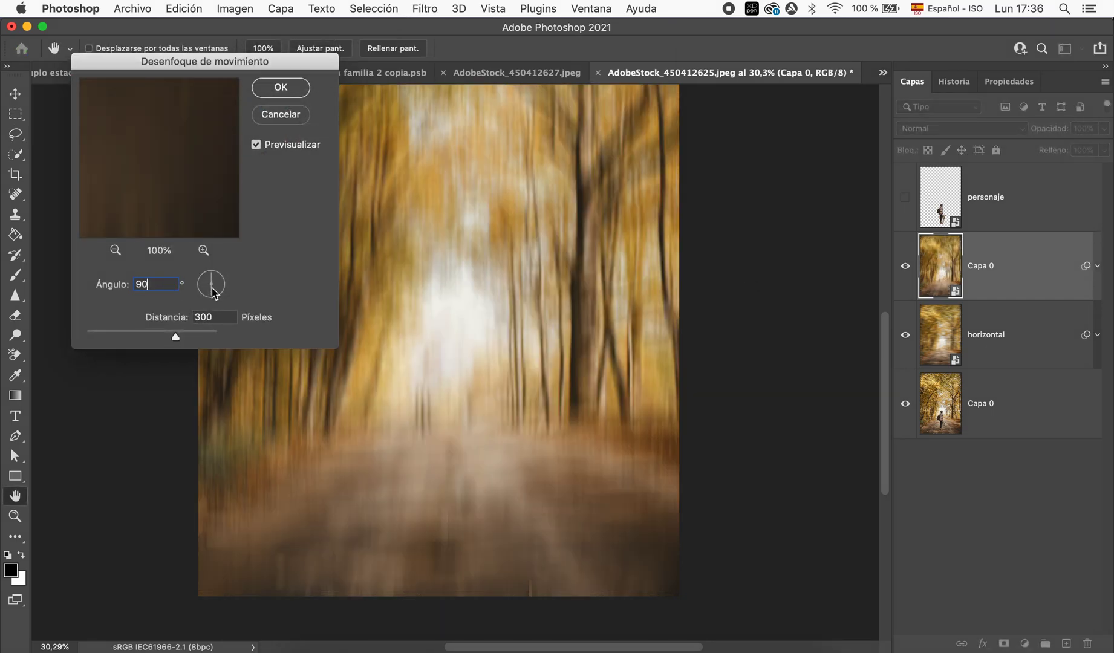
left_click(291, 92)
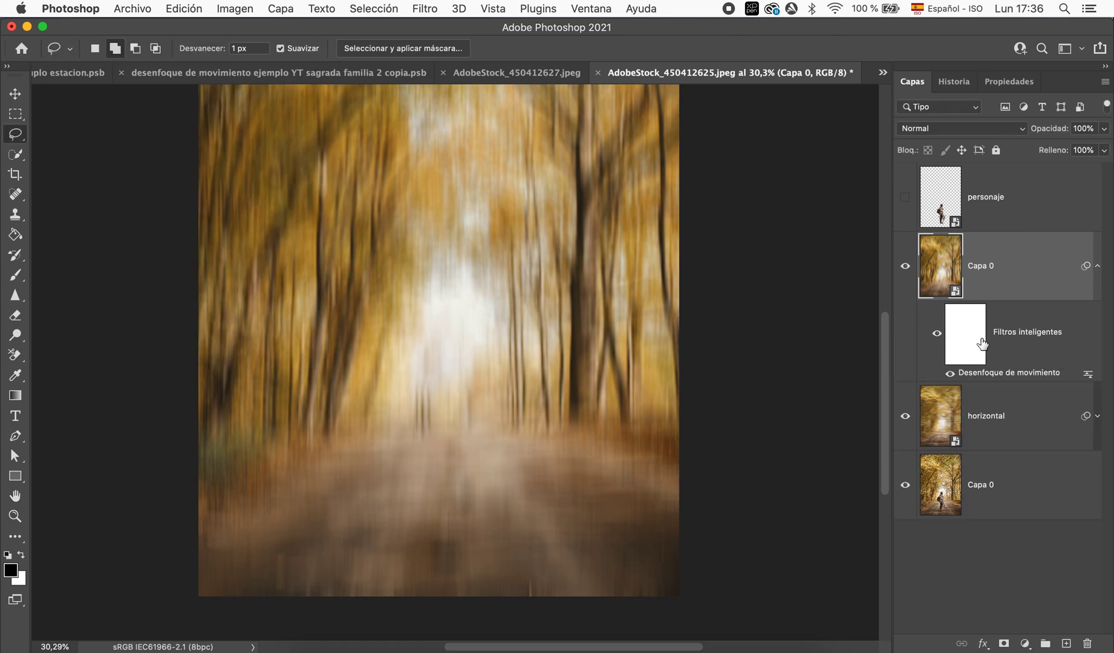
left_click(1098, 266)
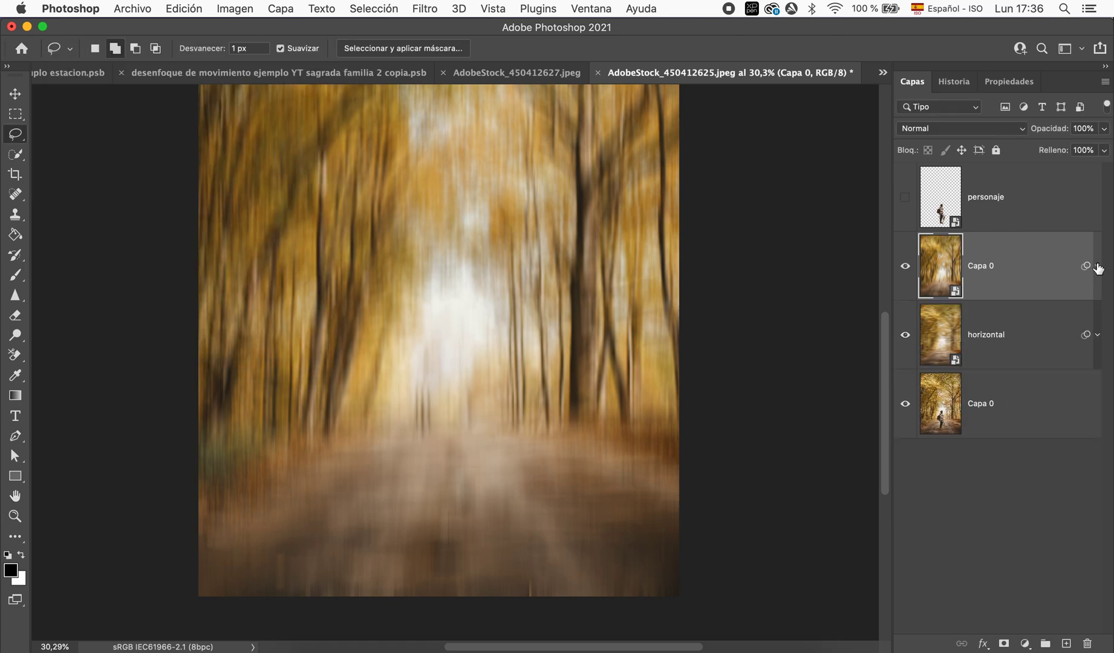
Step: Add a layer mask and set up a black, soft brush of about 480 px
left_click(1004, 645)
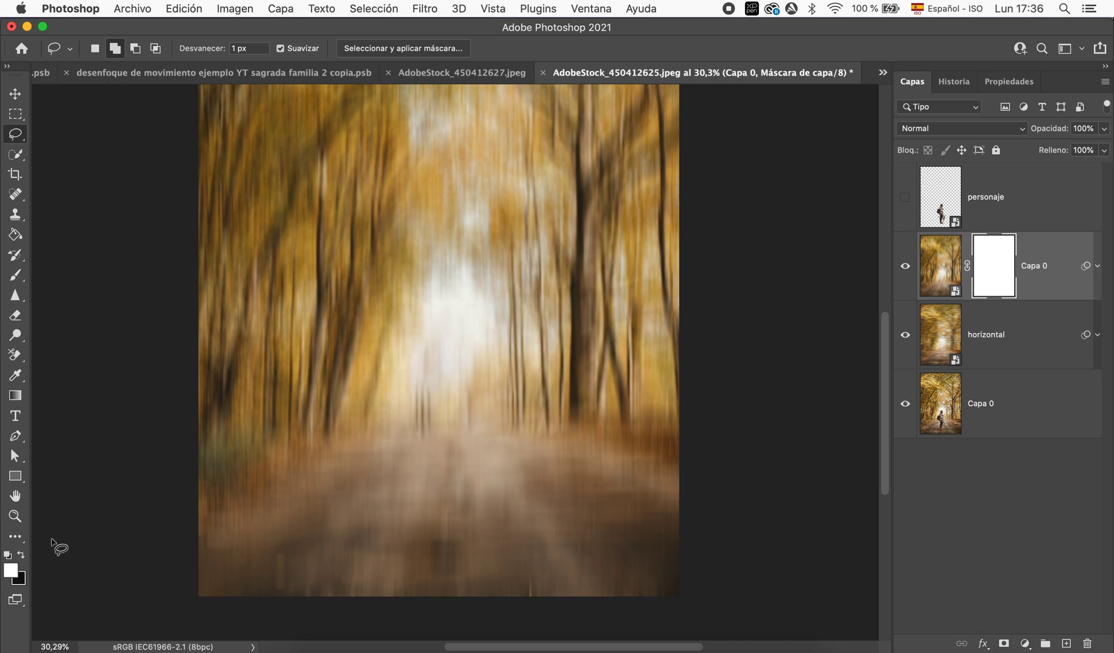
left_click(23, 557)
left_click(15, 276)
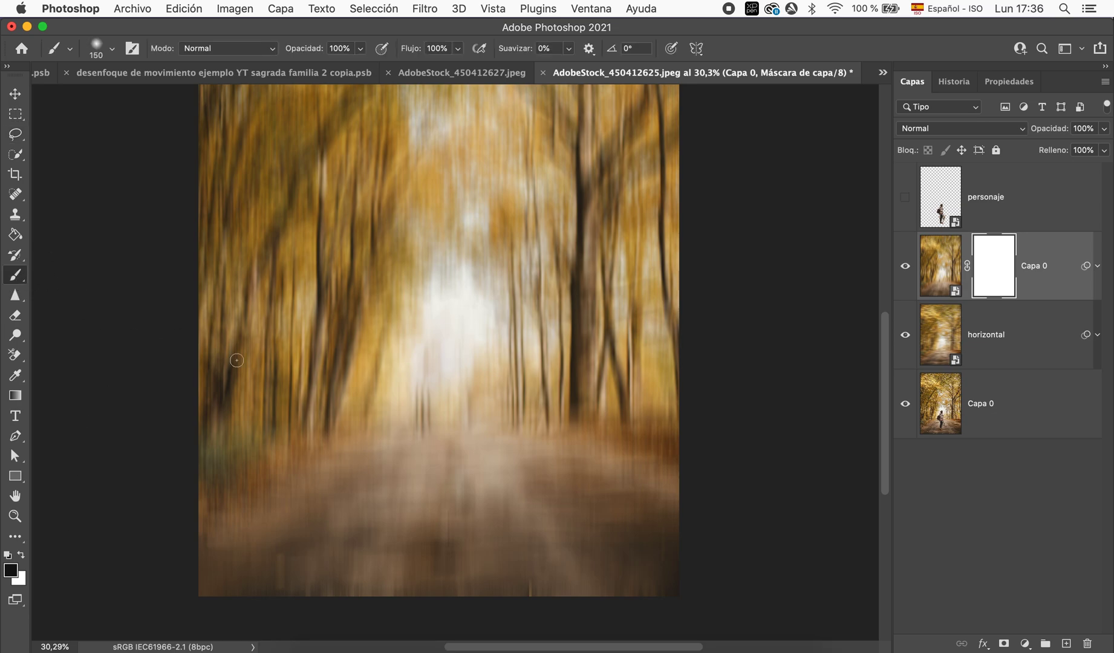
left_click_drag(352, 460, 393, 460)
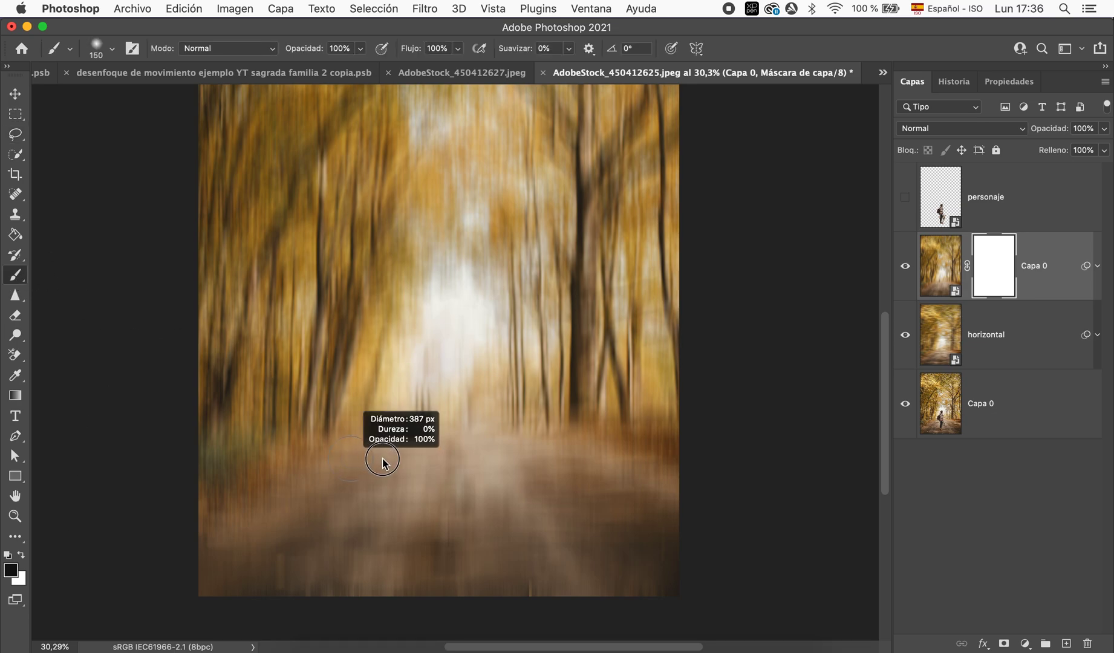
left_click(112, 48)
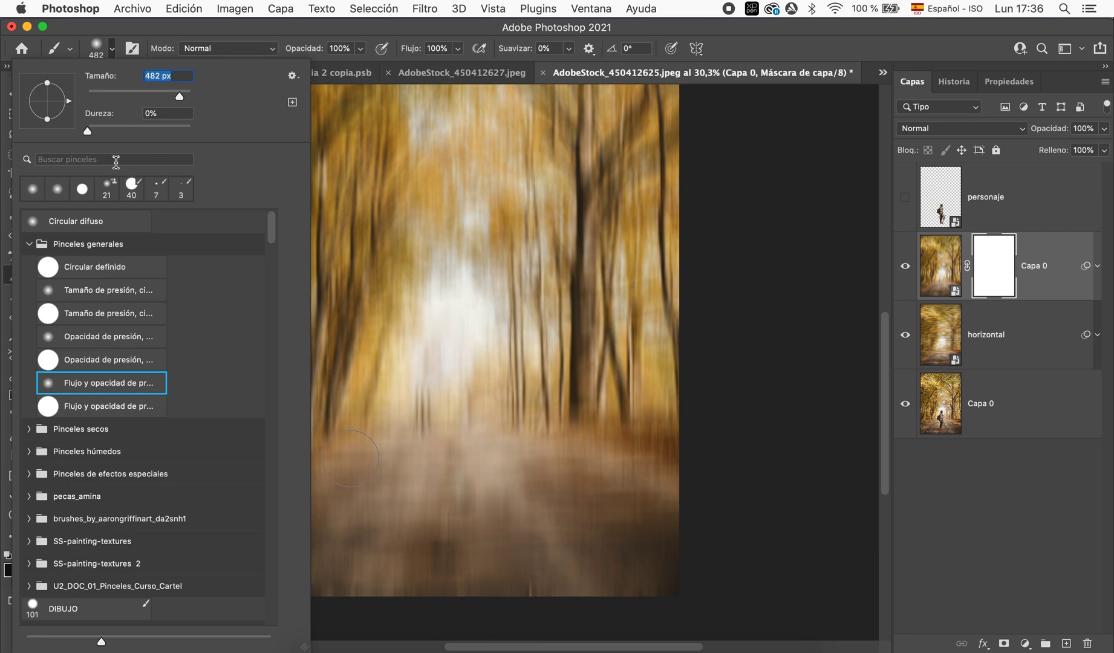
left_click(458, 48)
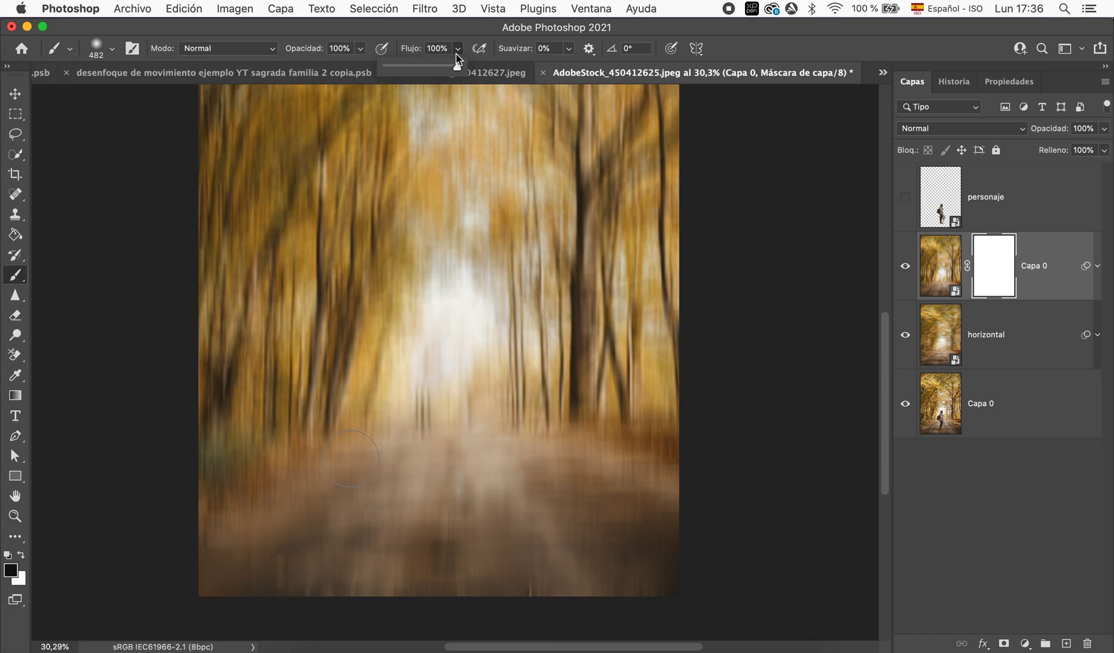
left_click(228, 568)
Step: Mask the vertical blur off the road, then restore it with white toward the path centre
mouse_move(430, 577)
left_mouse_down()
mouse_move(233, 585)
mouse_move(356, 576)
left_mouse_up()
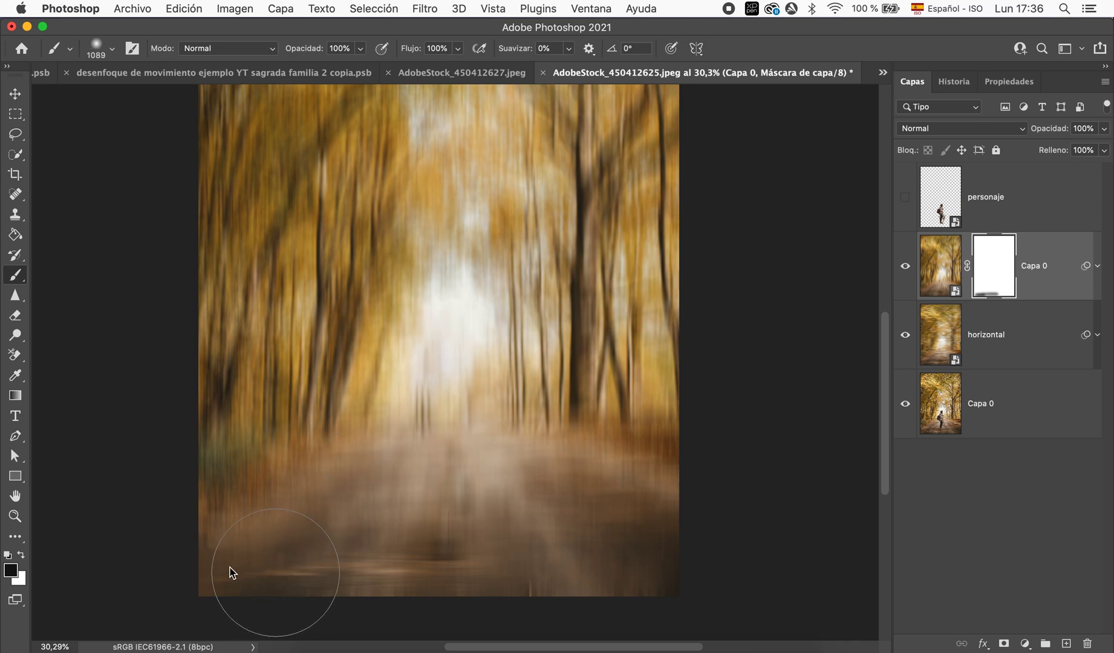
mouse_move(268, 560)
left_mouse_down()
mouse_move(591, 565)
mouse_move(458, 494)
left_mouse_up()
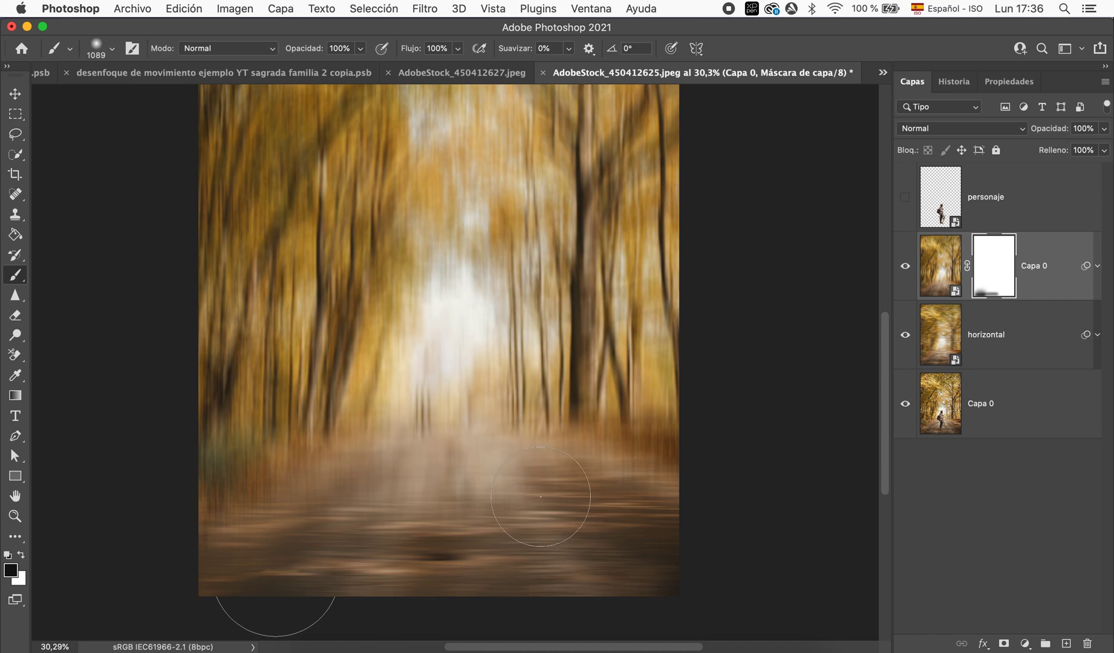
mouse_move(457, 494)
left_mouse_down()
mouse_move(224, 504)
mouse_move(258, 486)
mouse_move(597, 485)
mouse_move(671, 557)
mouse_move(224, 580)
mouse_move(236, 535)
mouse_move(198, 531)
left_mouse_up()
key("x")
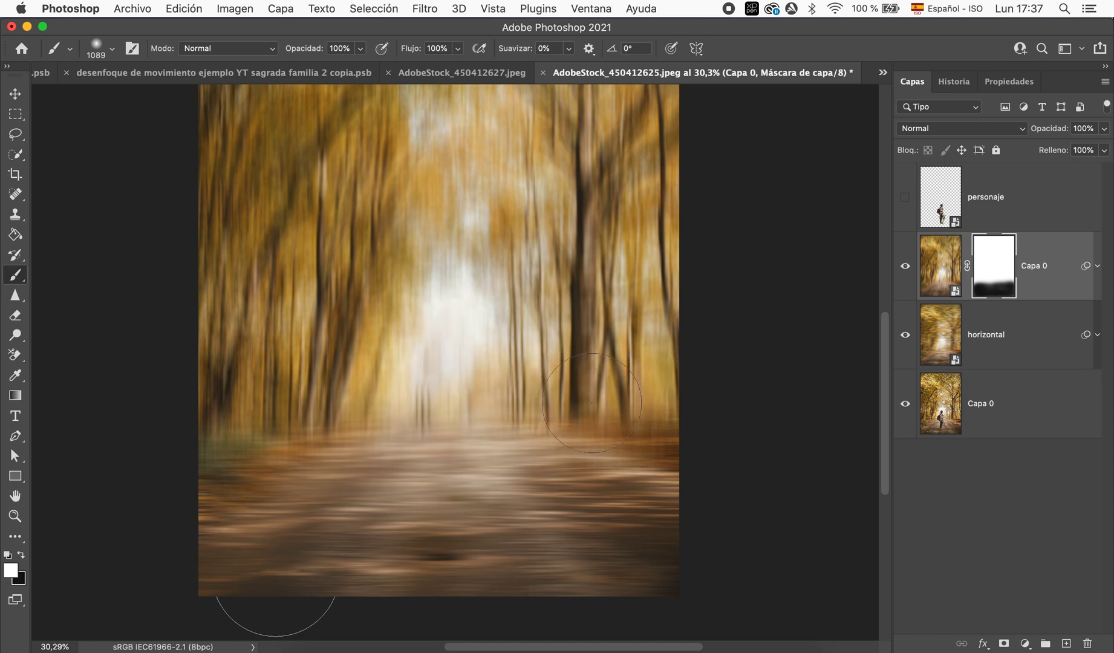
left_click_drag(241, 400, 448, 355)
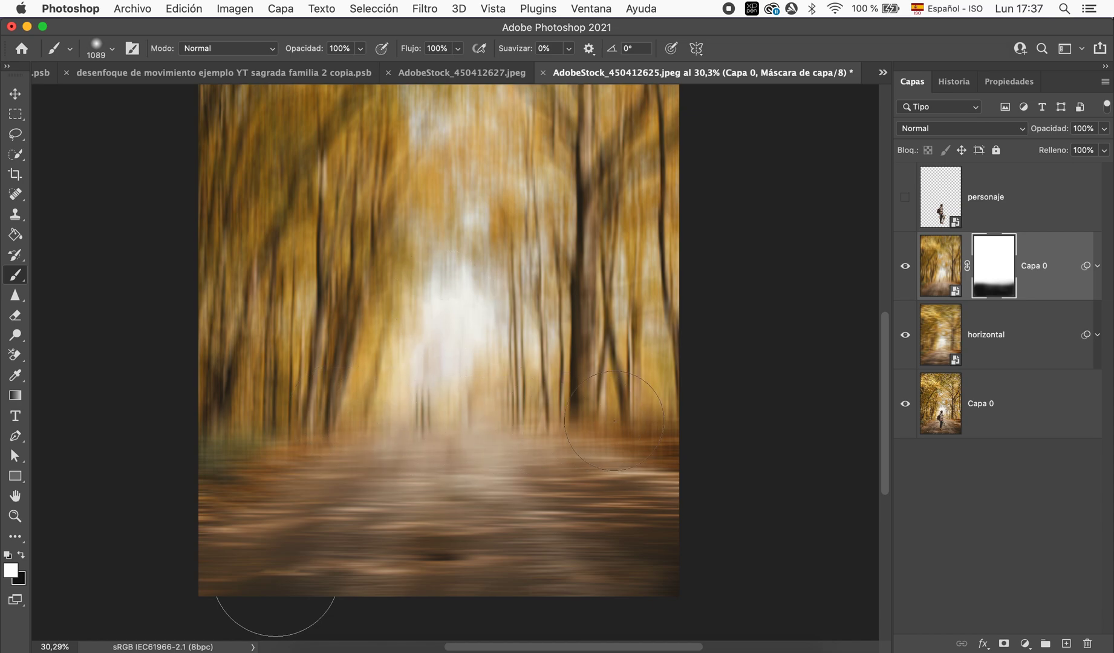
left_click_drag(611, 421, 593, 541)
scroll(588, 542, "down", 2)
scroll(586, 541, "down", 2)
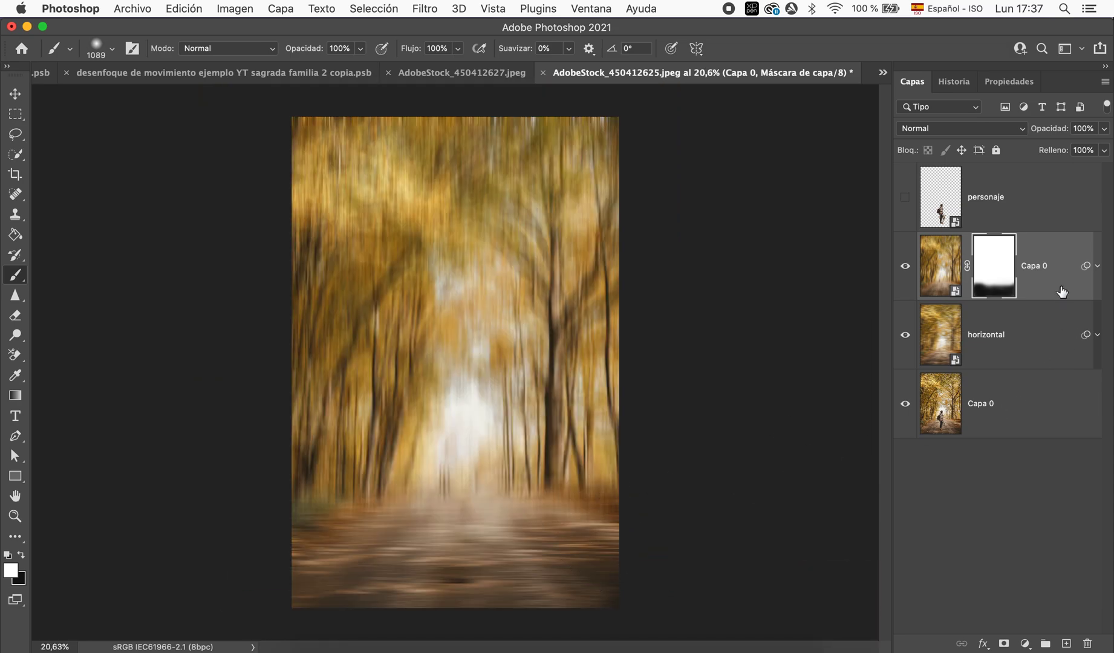
Step: Rename the top blurred layer 'vertical' and make the personaje hiker-and-dog layer visible
left_click(1038, 261)
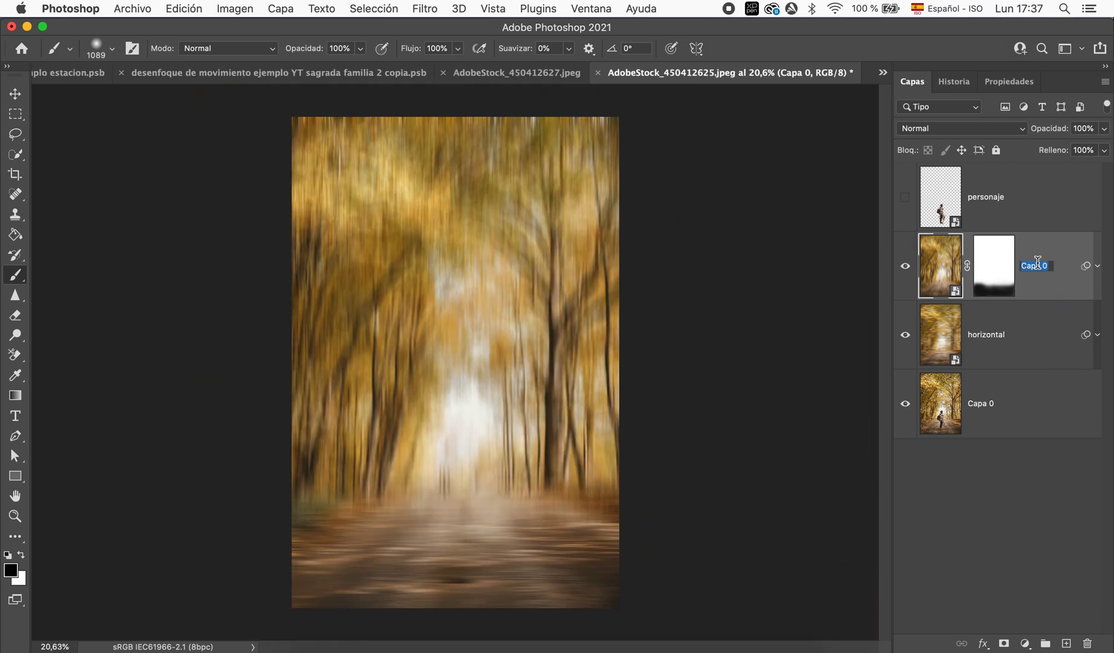
type("v")
key("Return")
left_click(1028, 219)
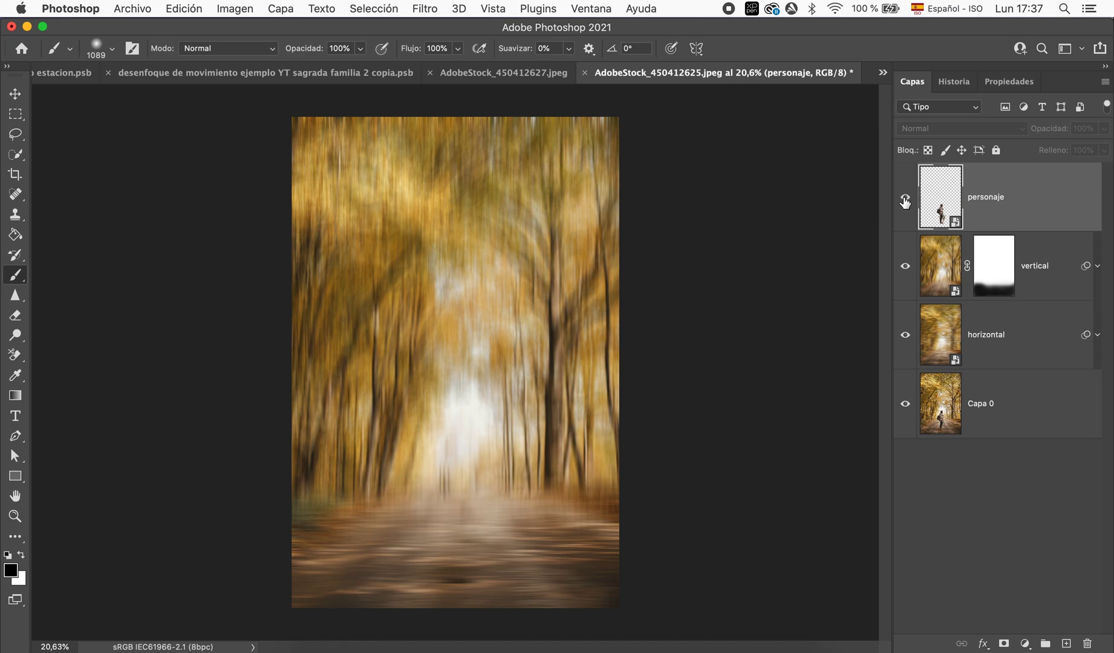
left_click(905, 199)
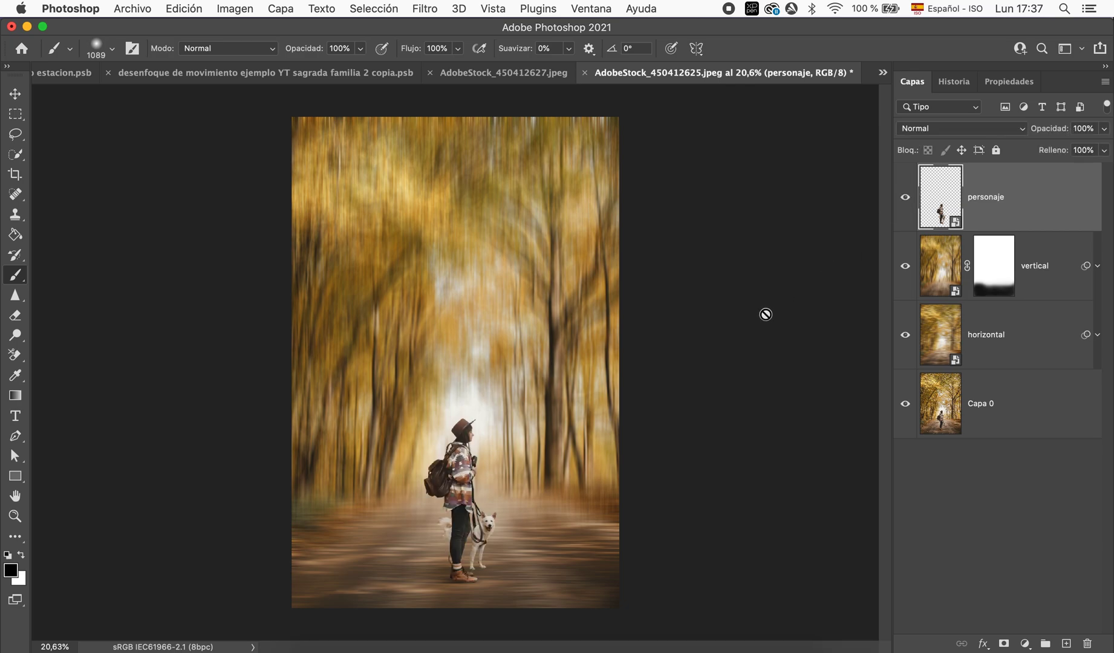
scroll(766, 314, "up", 2)
scroll(766, 314, "up", 2)
scroll(766, 314, "up", 2)
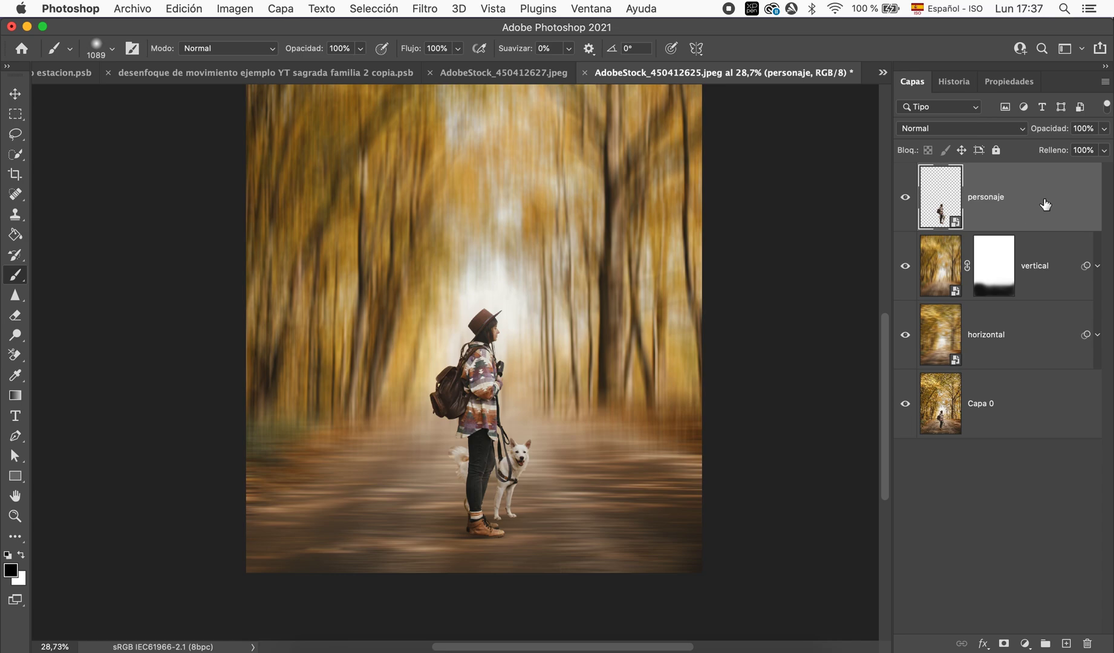
left_click(427, 10)
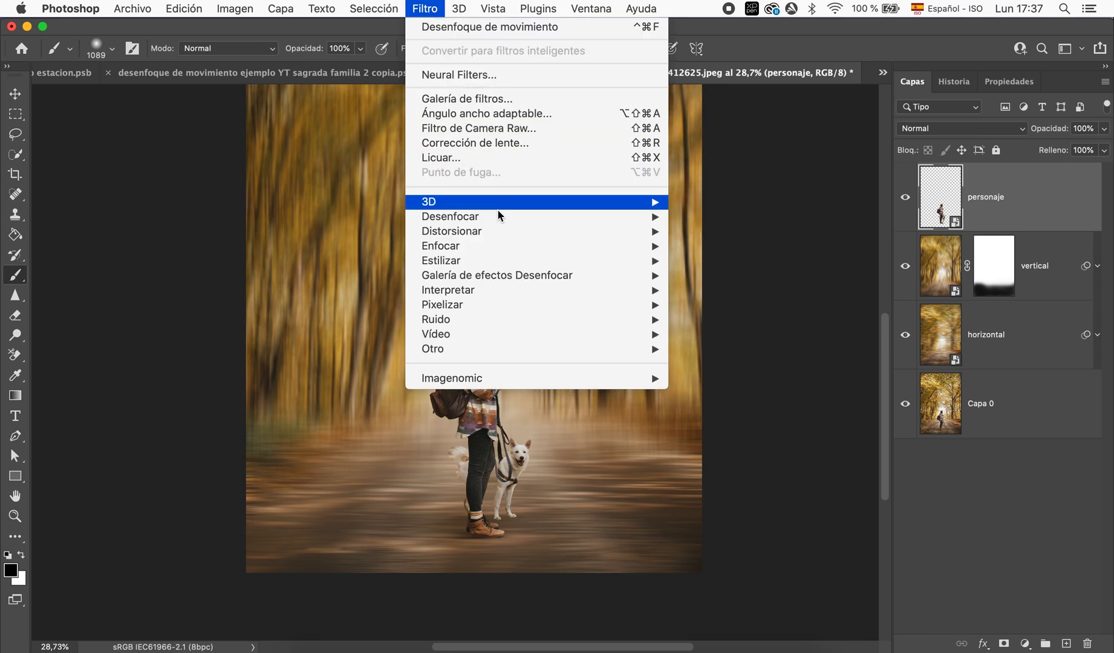
mouse_move(450, 216)
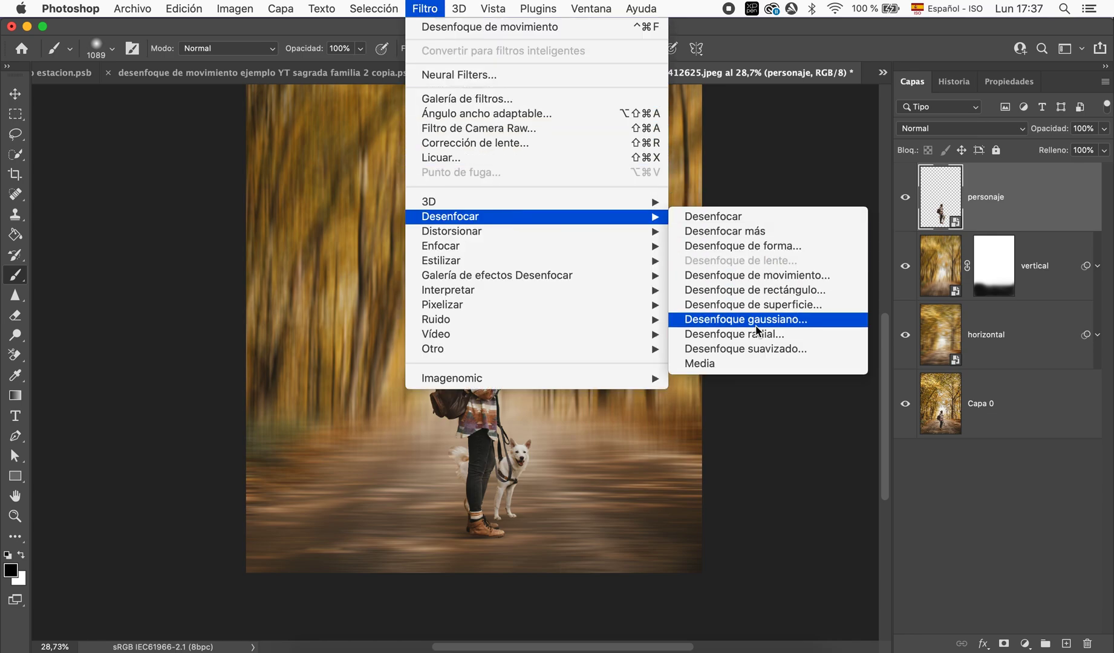
left_click(757, 330)
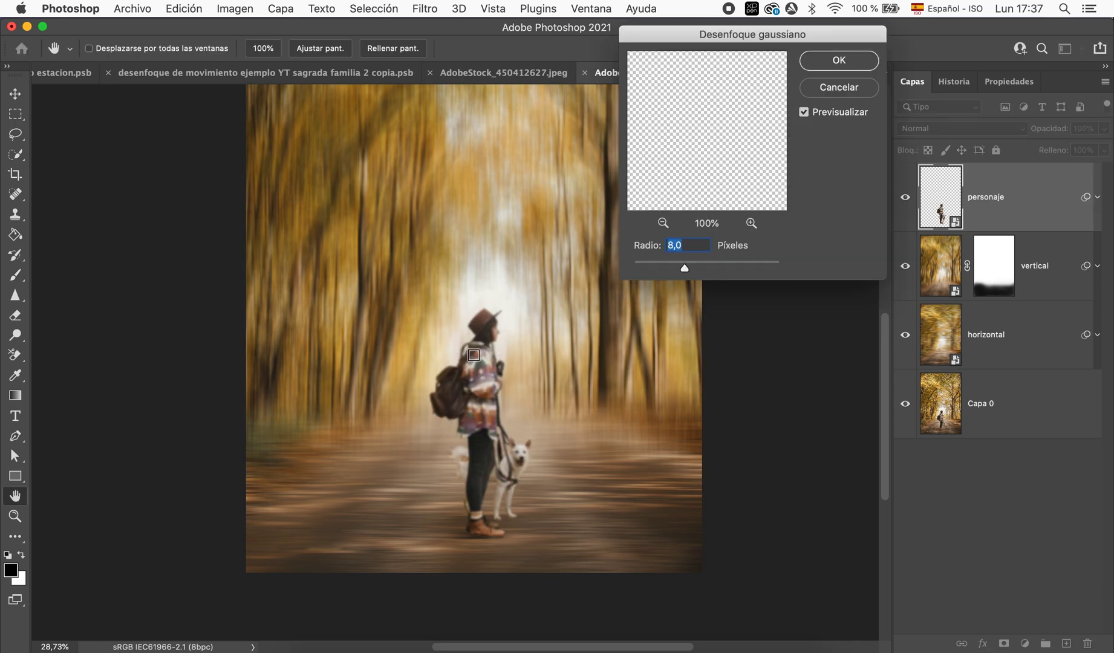
left_click_drag(686, 267, 676, 266)
left_click_drag(679, 268, 677, 268)
left_click(837, 63)
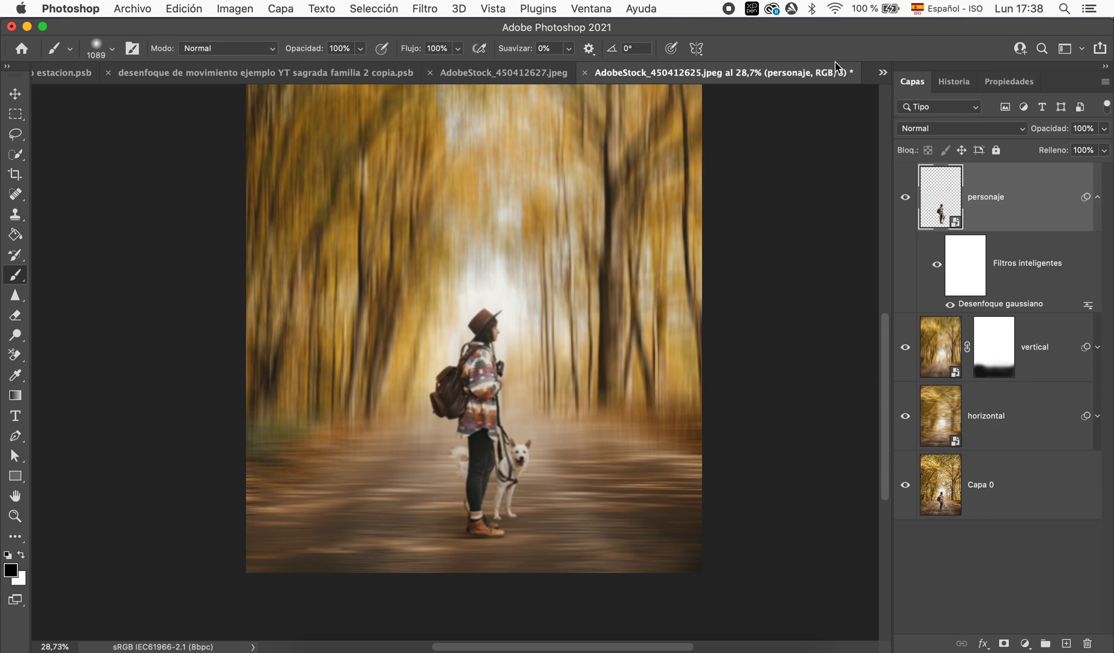
left_click(1098, 200)
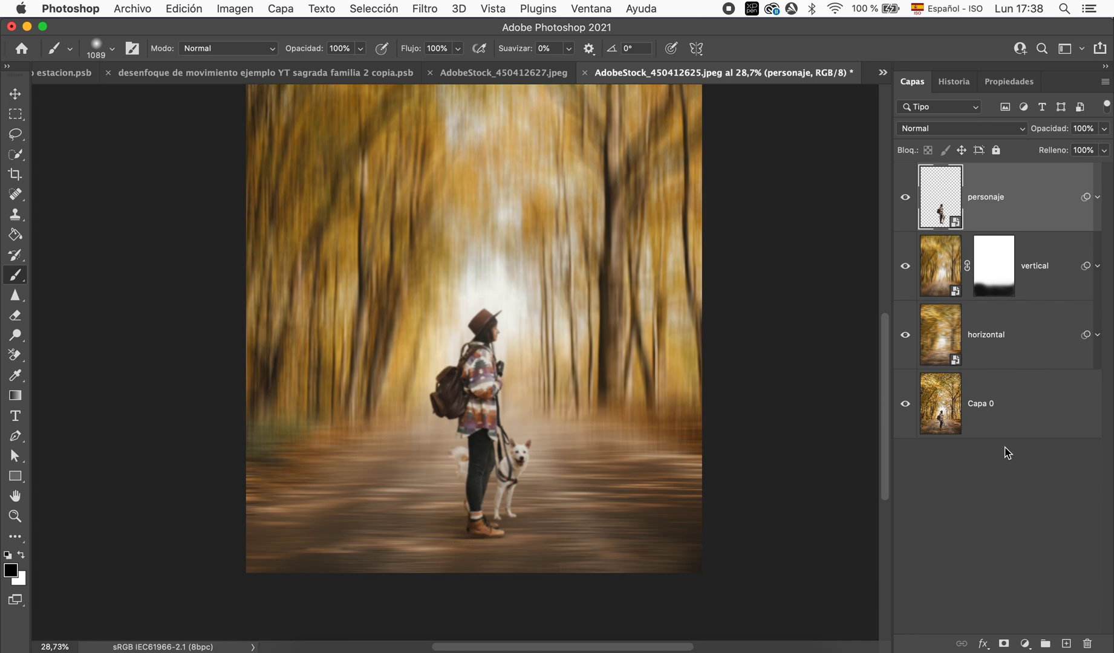
left_click(1048, 280)
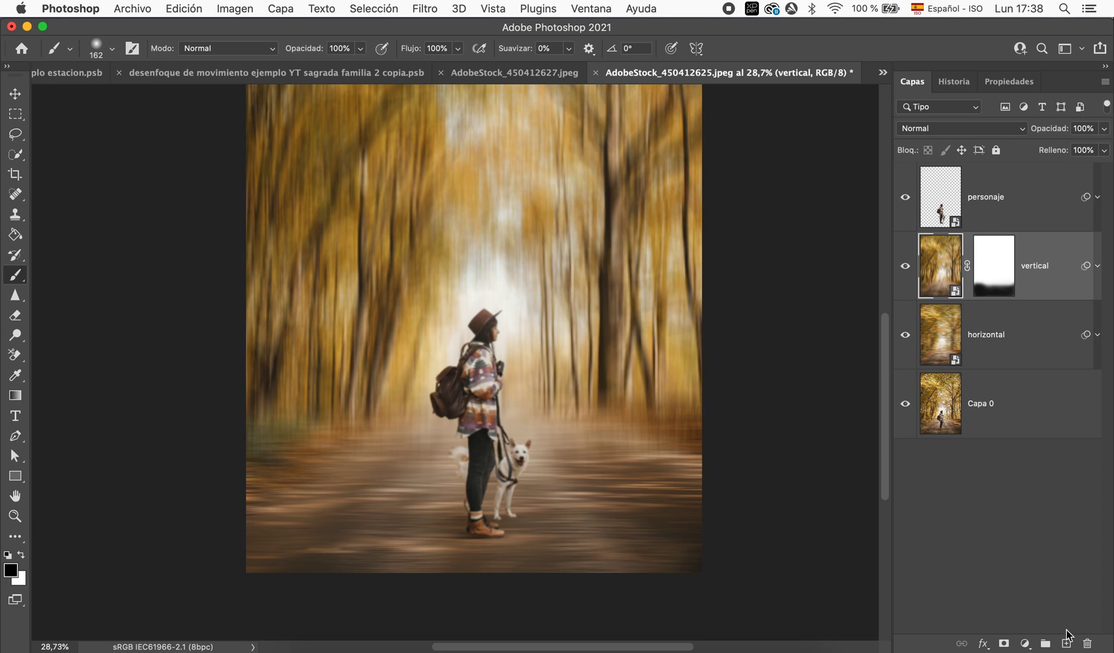
Step: On a new layer, paint soft shadows under the woman's boots and the dog's paws
left_click(1066, 643)
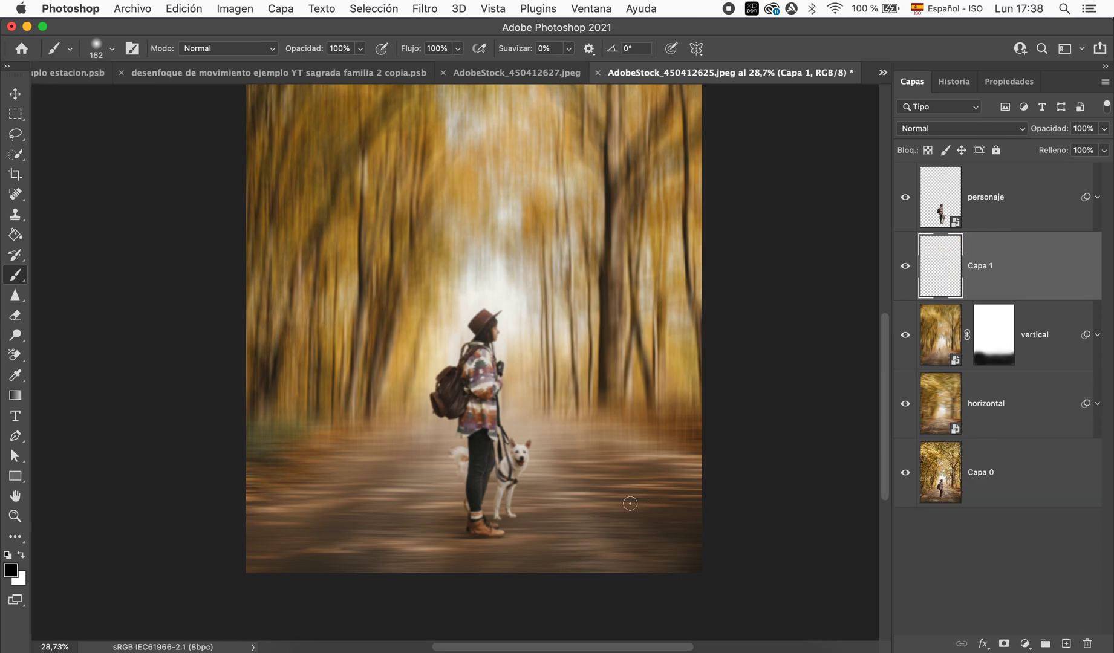
scroll(630, 504, "up", 2)
scroll(630, 504, "up", 2)
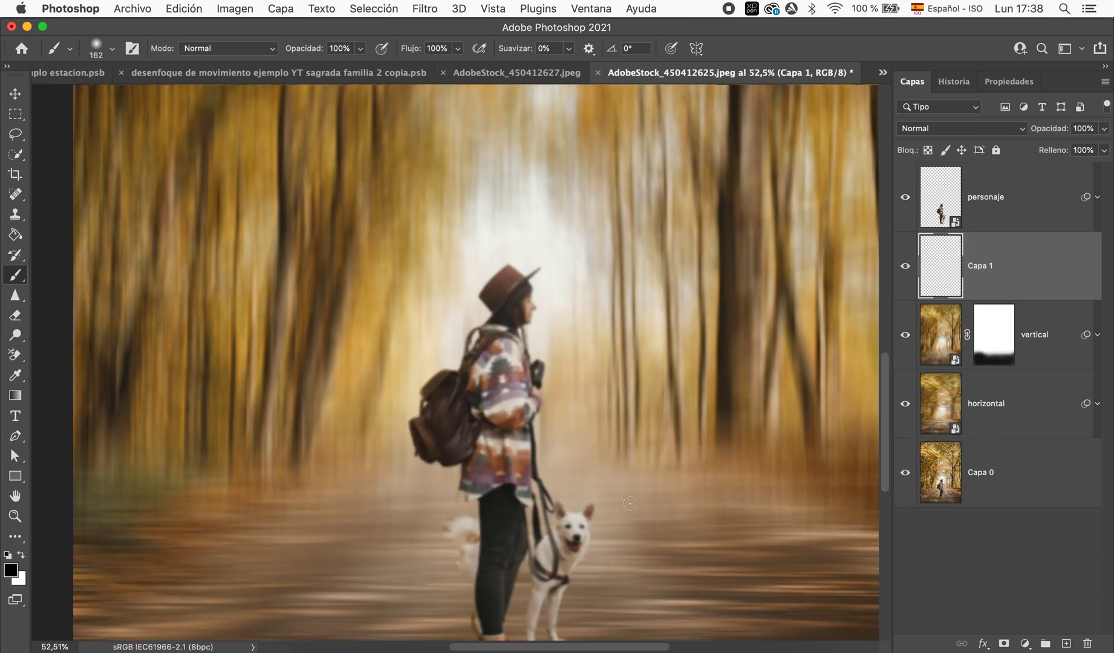
scroll(629, 503, "up", 1)
scroll(630, 504, "down", 3)
scroll(630, 503, "down", 2)
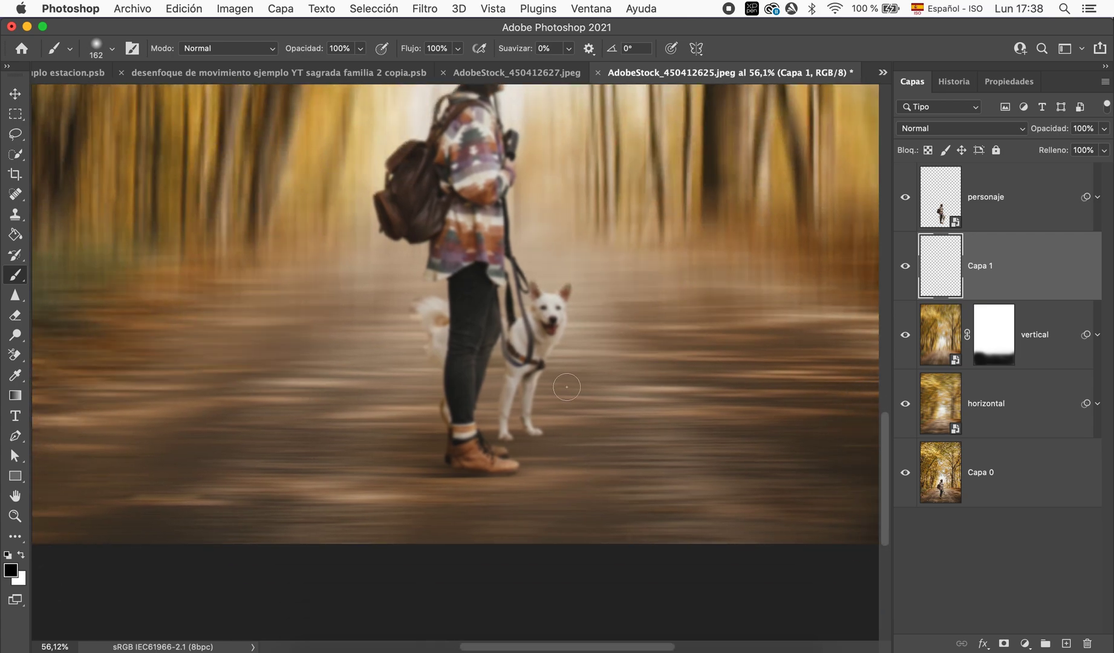
left_click_drag(521, 489, 513, 494)
left_click_drag(437, 472, 460, 472)
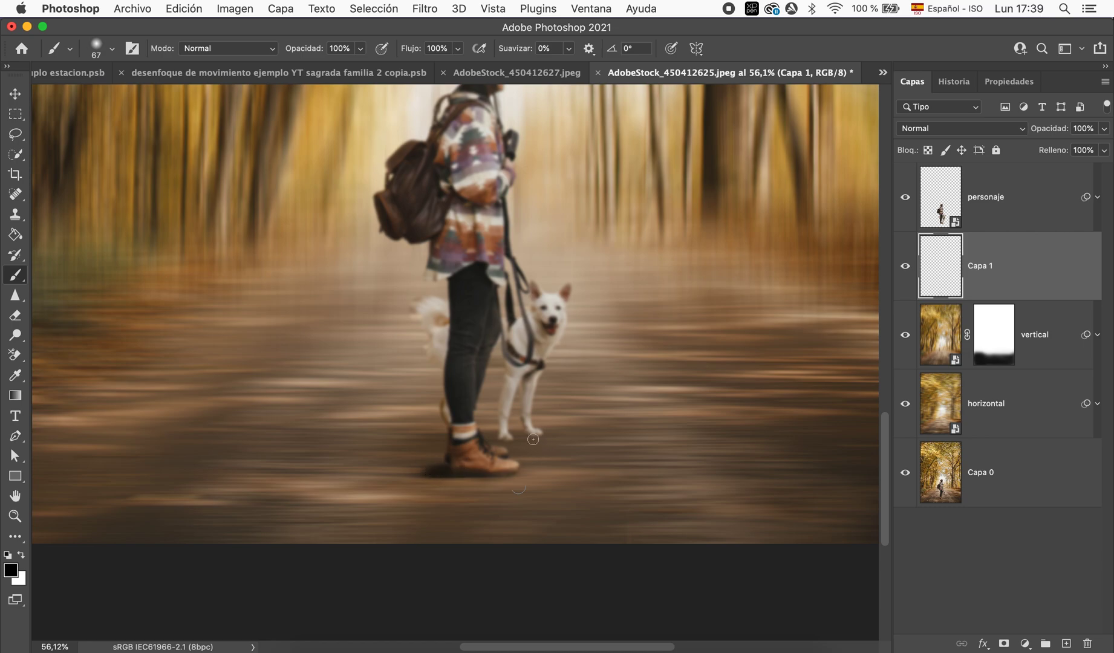
left_click_drag(530, 436, 511, 438)
mouse_move(448, 469)
left_mouse_down()
mouse_move(387, 475)
mouse_move(510, 476)
left_mouse_up()
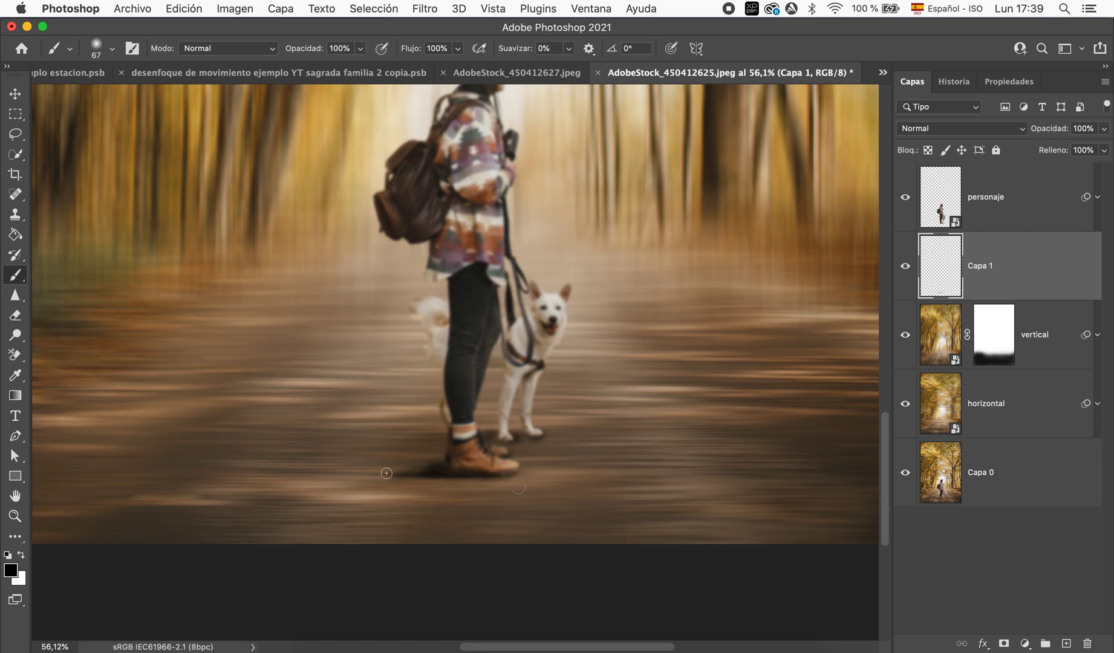
Step: Lower the shadow layer's opacity to about 62%
left_click(1104, 128)
left_click_drag(1101, 148, 1081, 150)
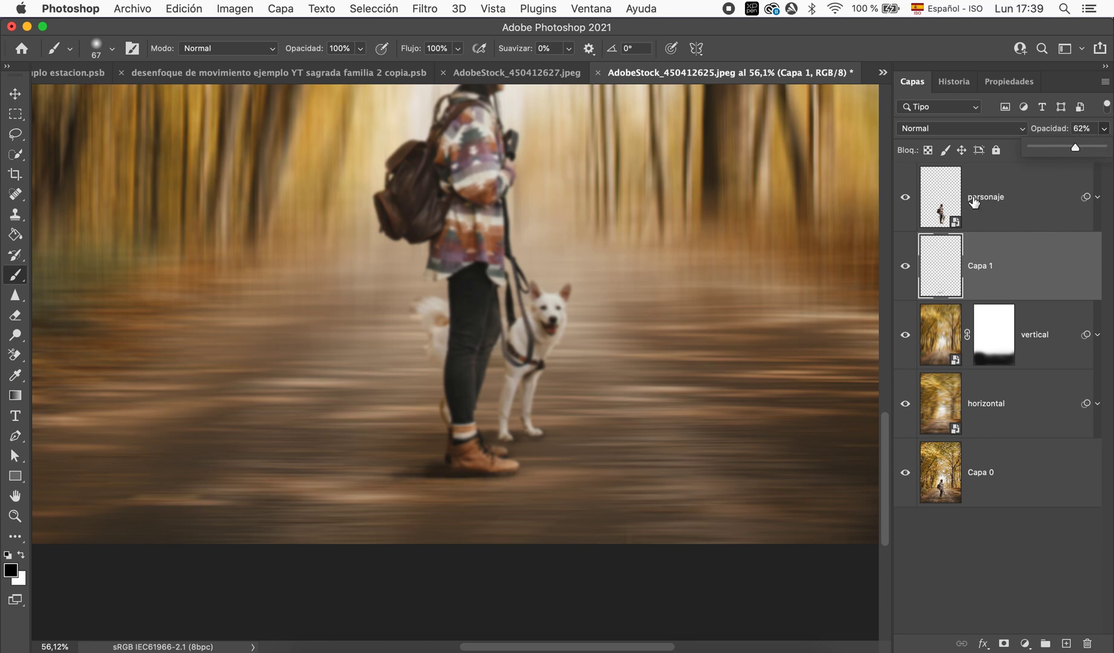
scroll(683, 423, "down", 5)
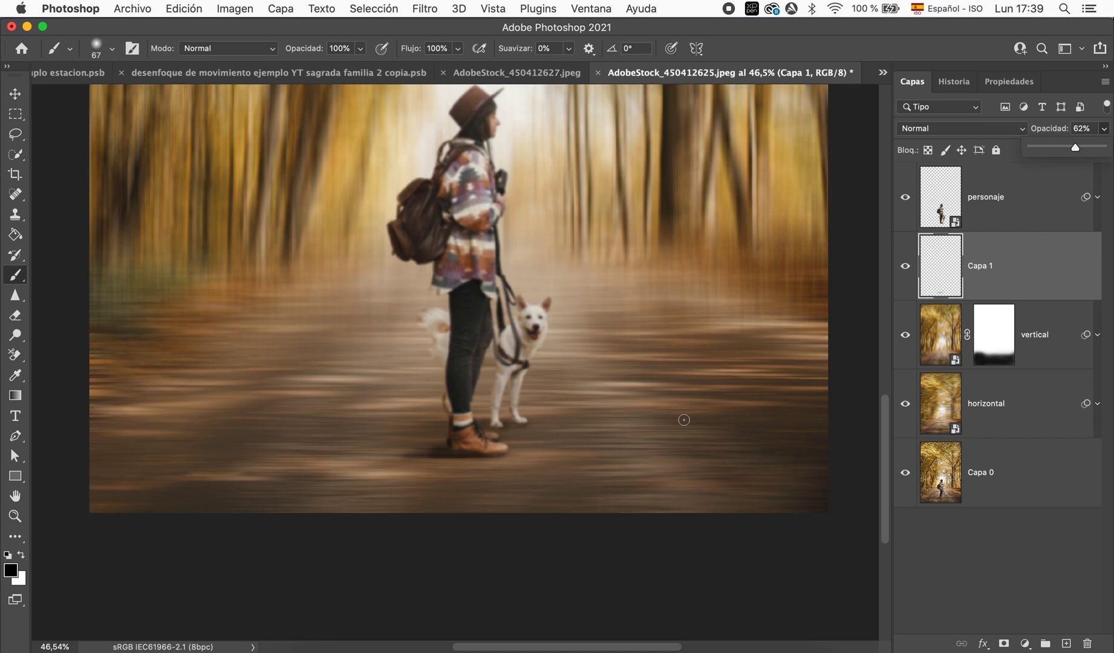
scroll(684, 419, "down", 3)
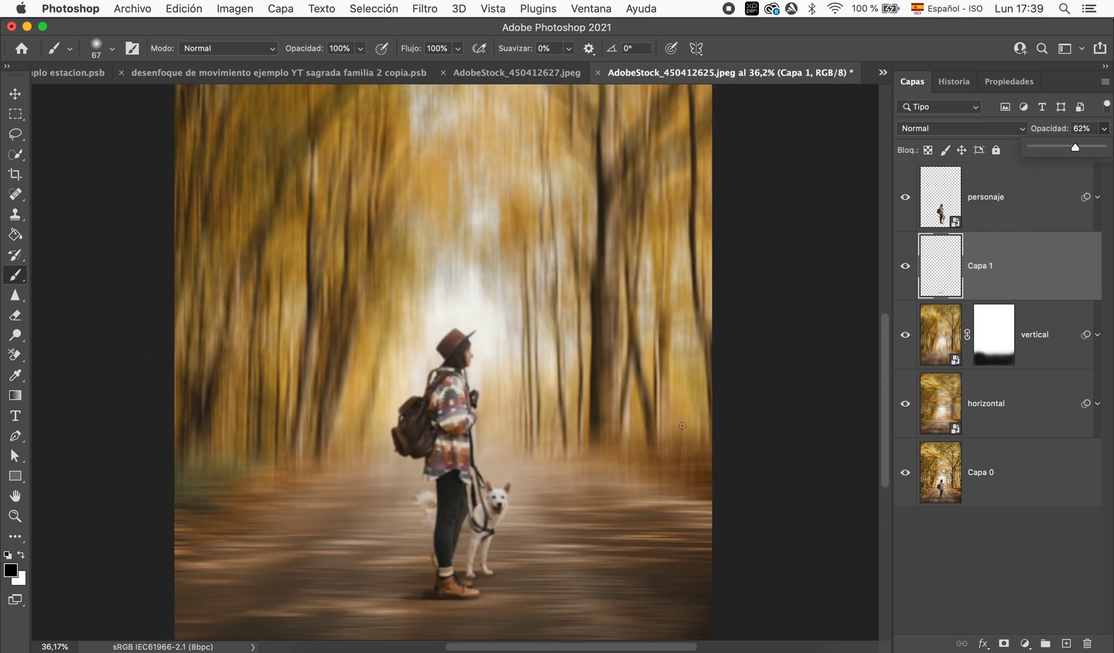
scroll(683, 423, "down", 3)
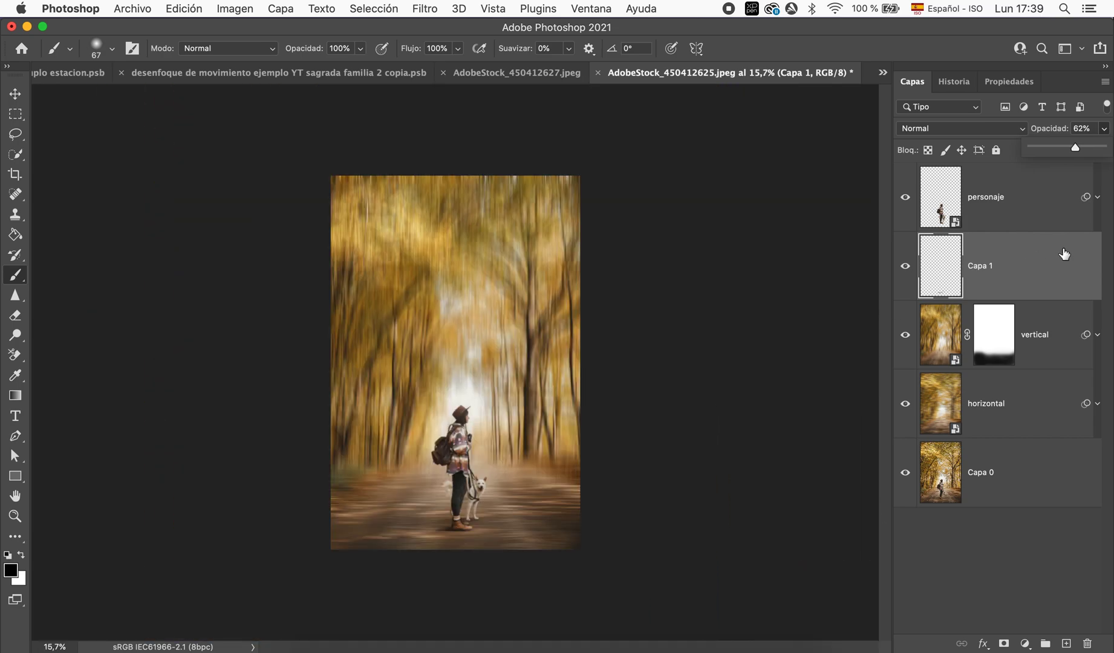
left_click(1039, 216)
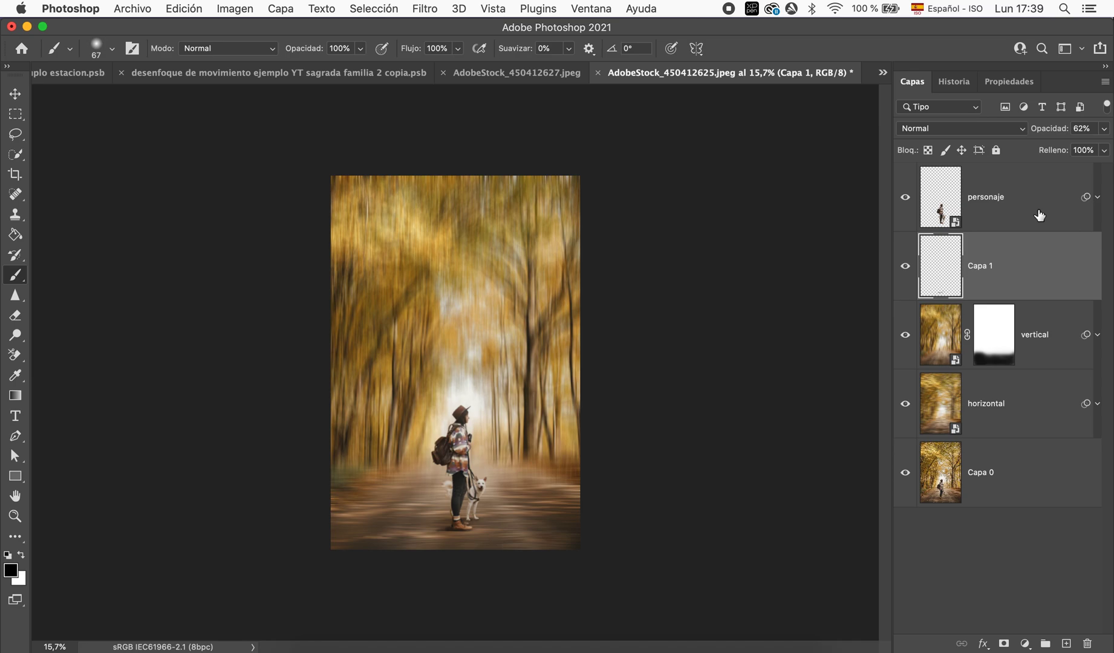
Step: Add a Color Lookup layer set to 'Kodak 5205 Fuji 3510 (by Adobe).cube', after first trying Fuji ETERNA
left_click(1098, 198)
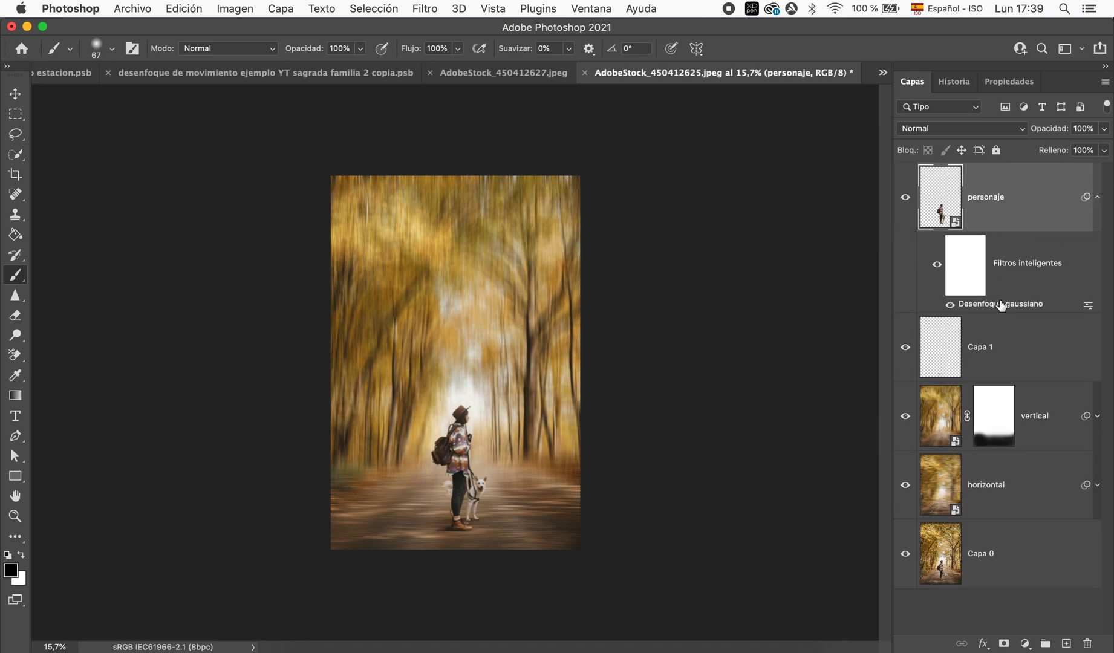
left_click(1098, 198)
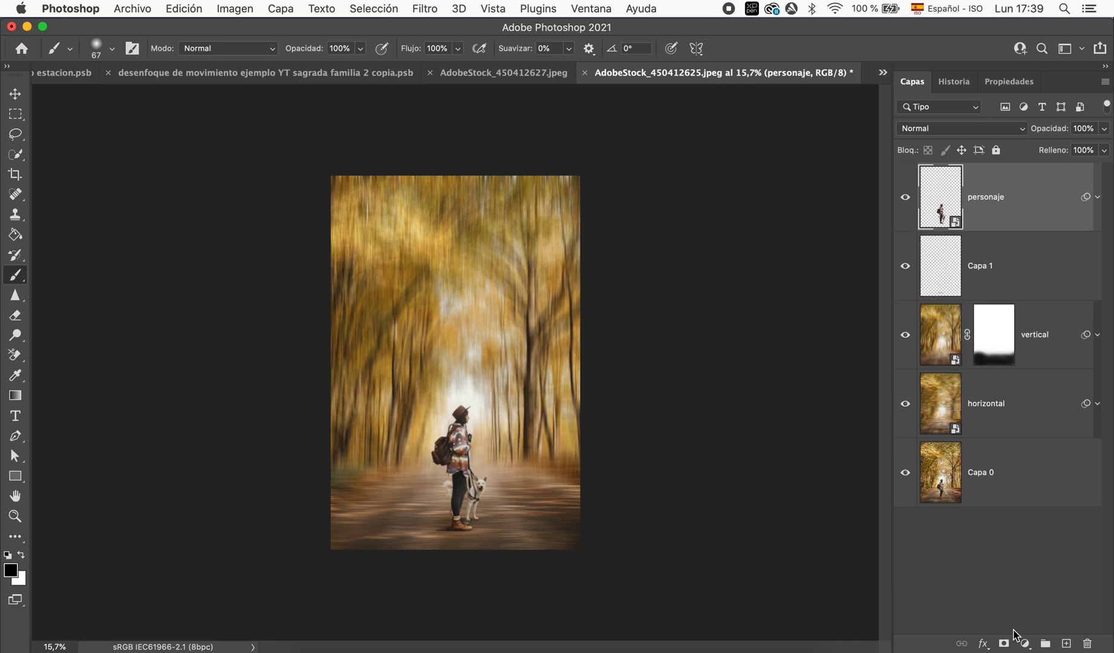
left_click(1024, 644)
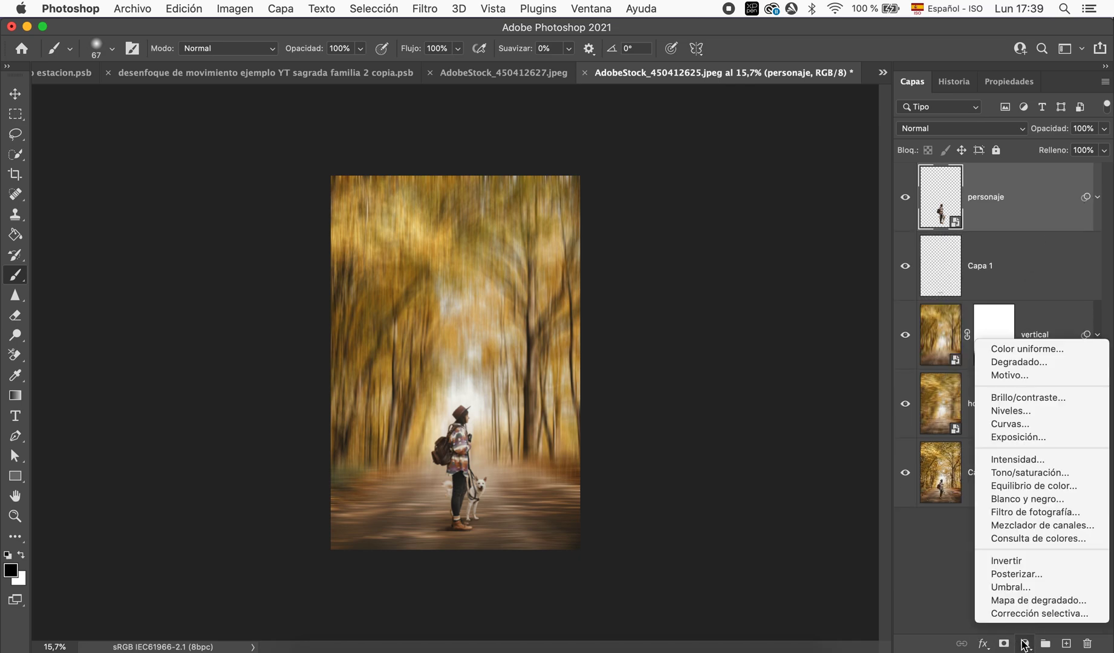
left_click(1066, 538)
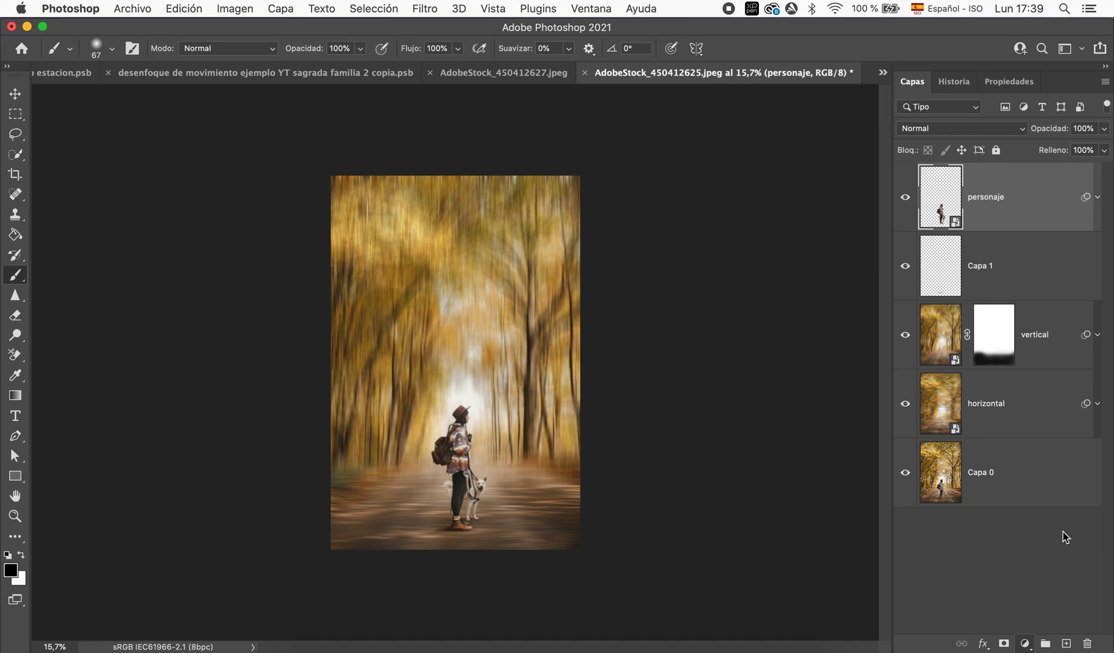
left_click(1069, 138)
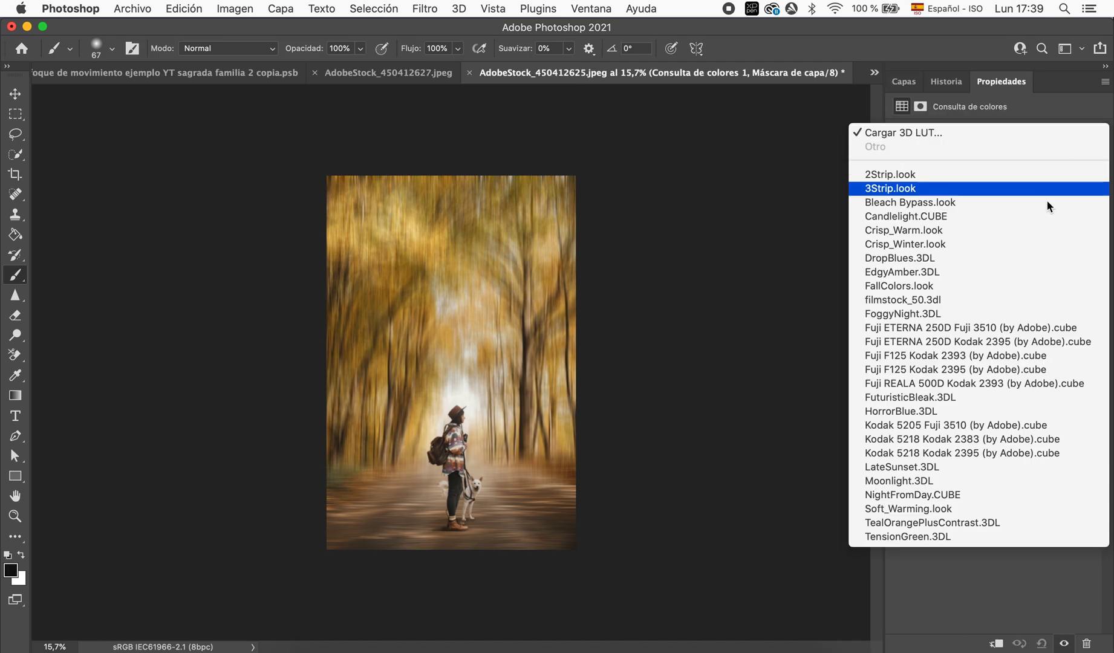
left_click(998, 329)
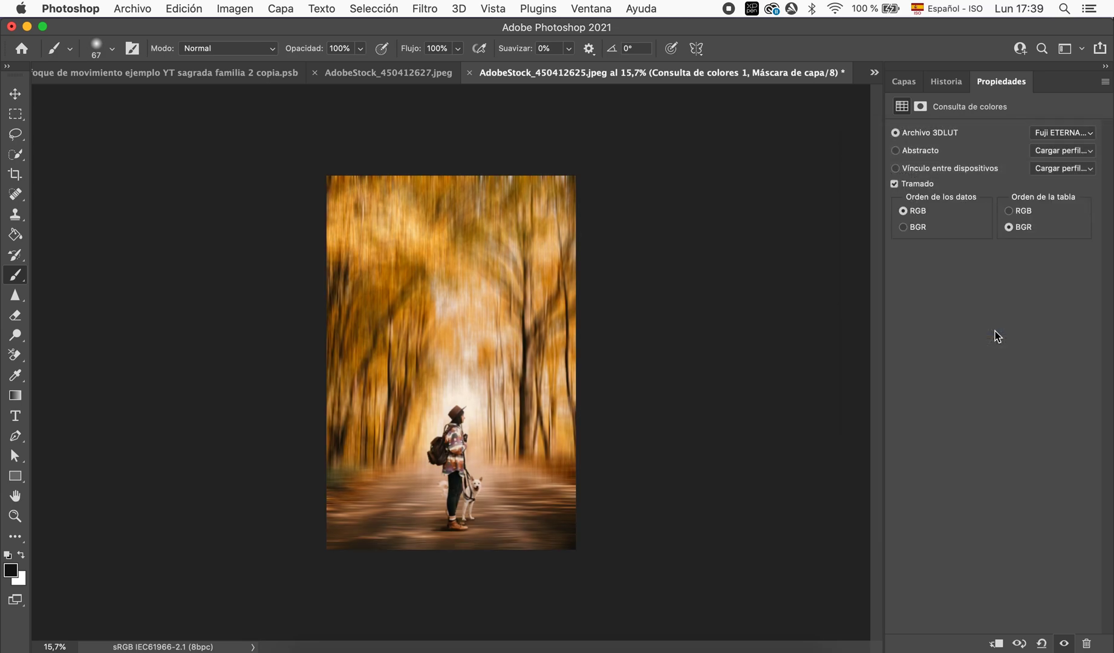
left_click(1080, 132)
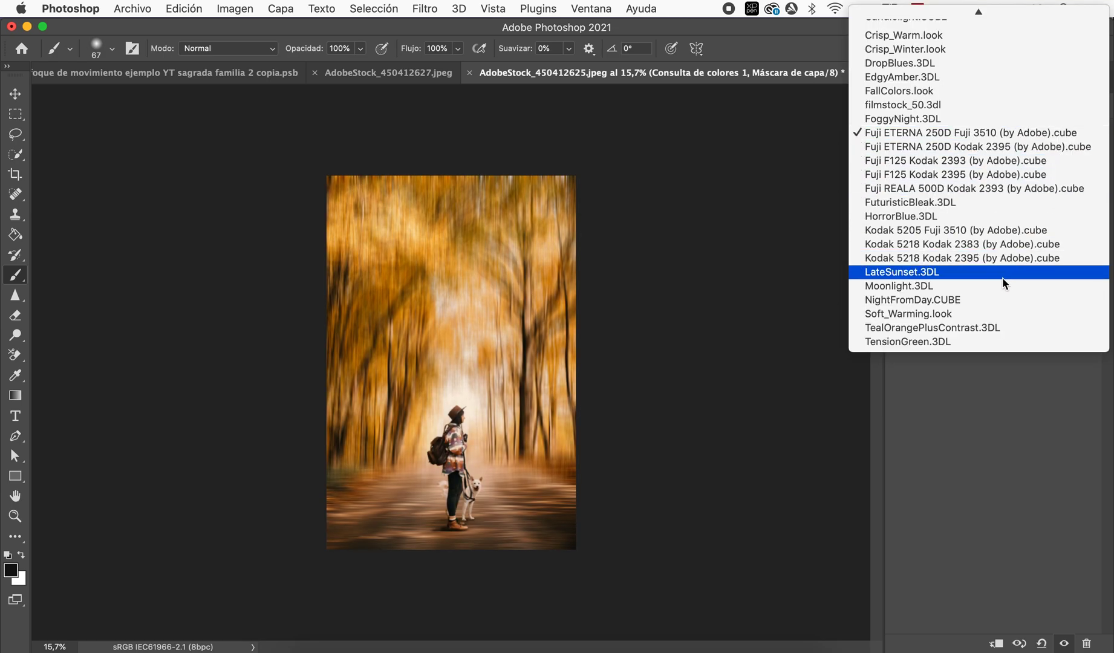
left_click(974, 231)
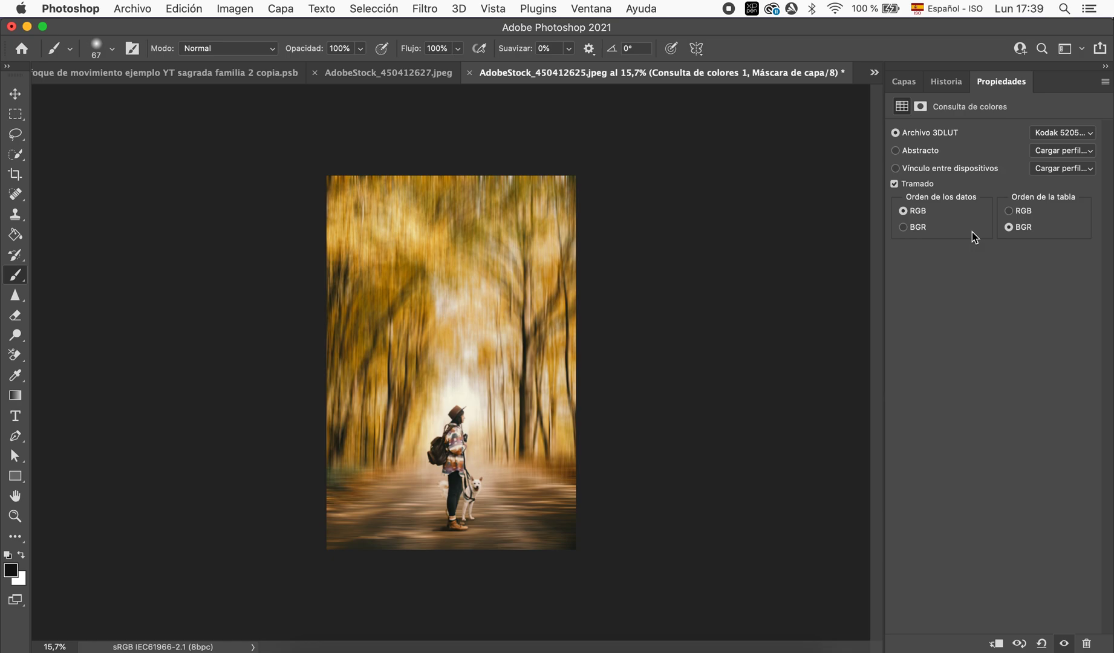
left_click(904, 81)
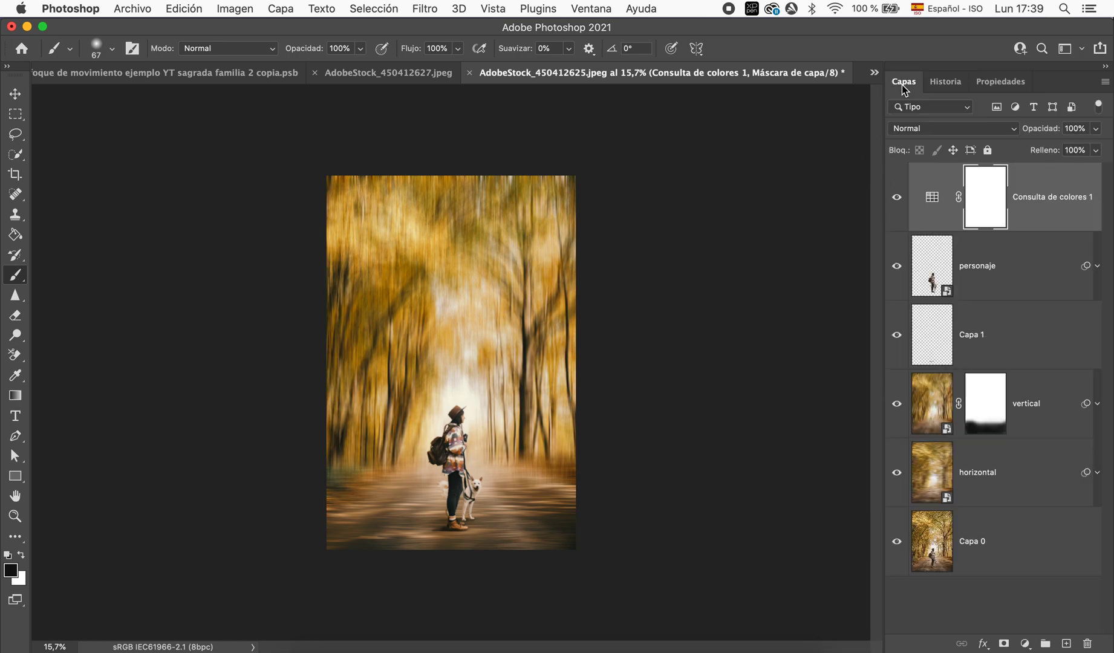
Step: Hide the 'Consulta de colores 1' lookup layer and fit the whole image on screen
left_click(897, 197)
scroll(687, 414, "up", 1)
scroll(688, 414, "up", 3)
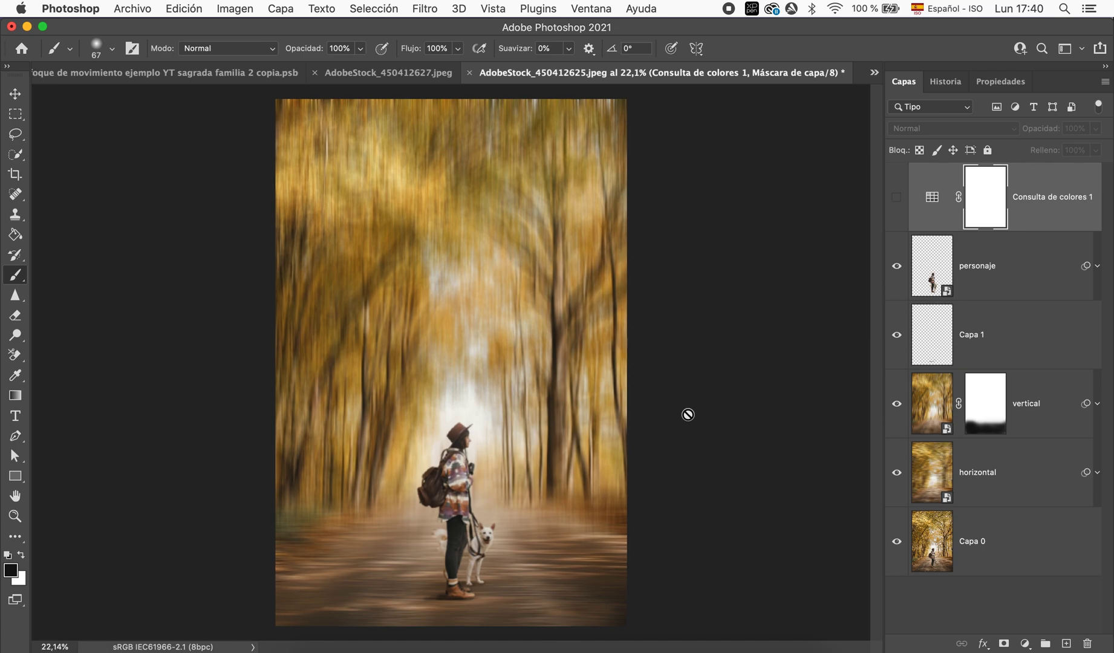
scroll(687, 414, "up", 1)
scroll(688, 415, "up", 2)
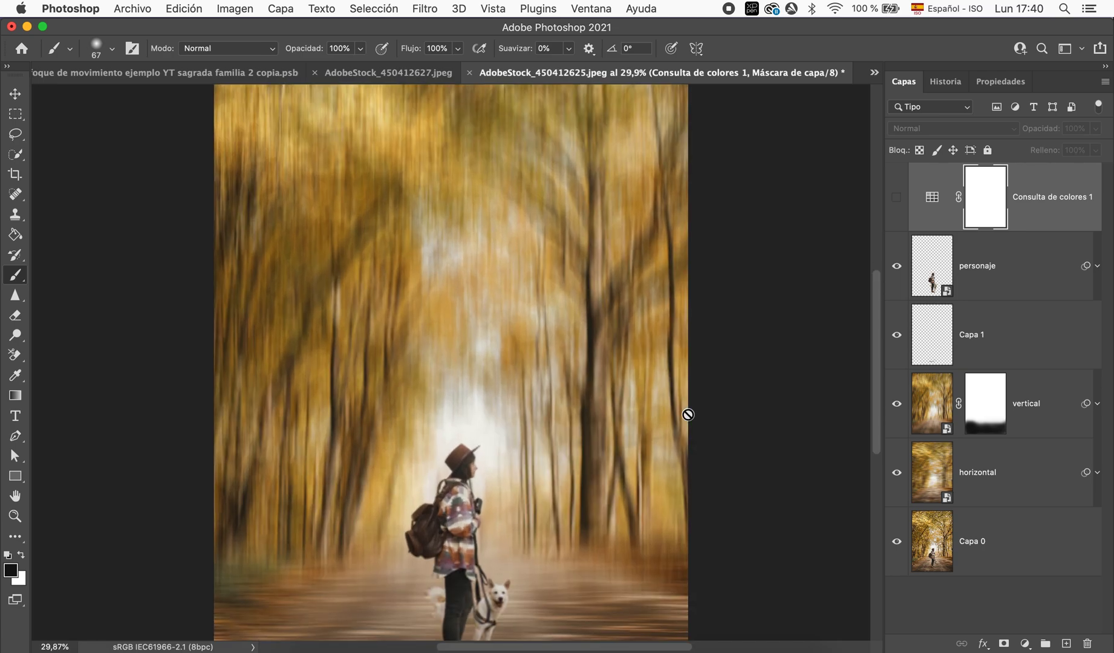
scroll(688, 414, "down", 1)
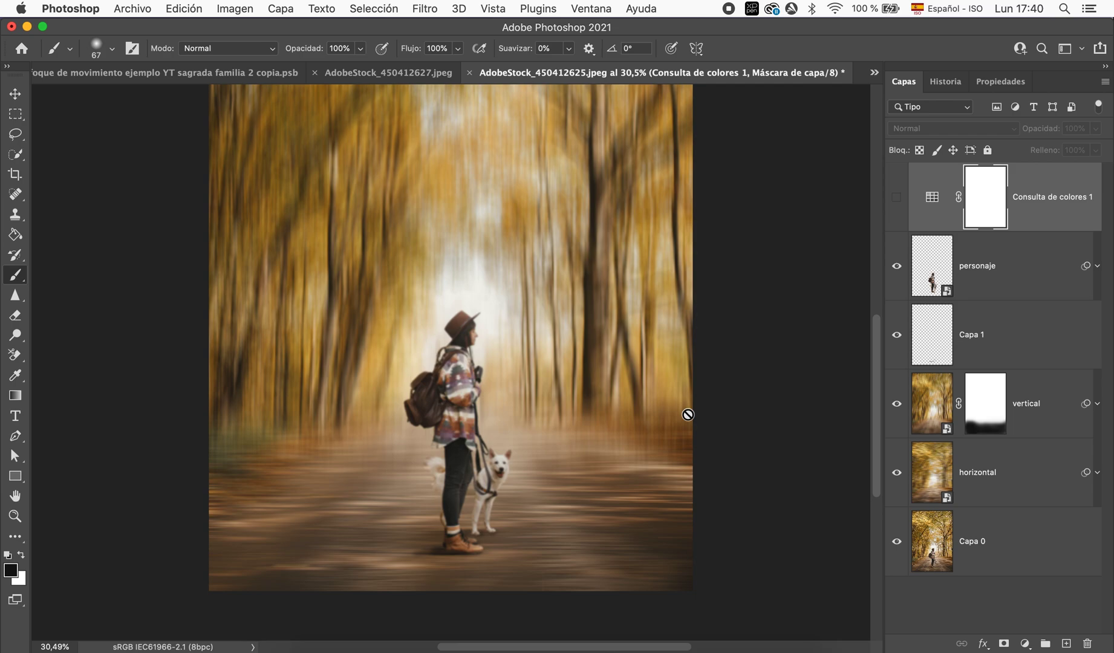
key("super+0")
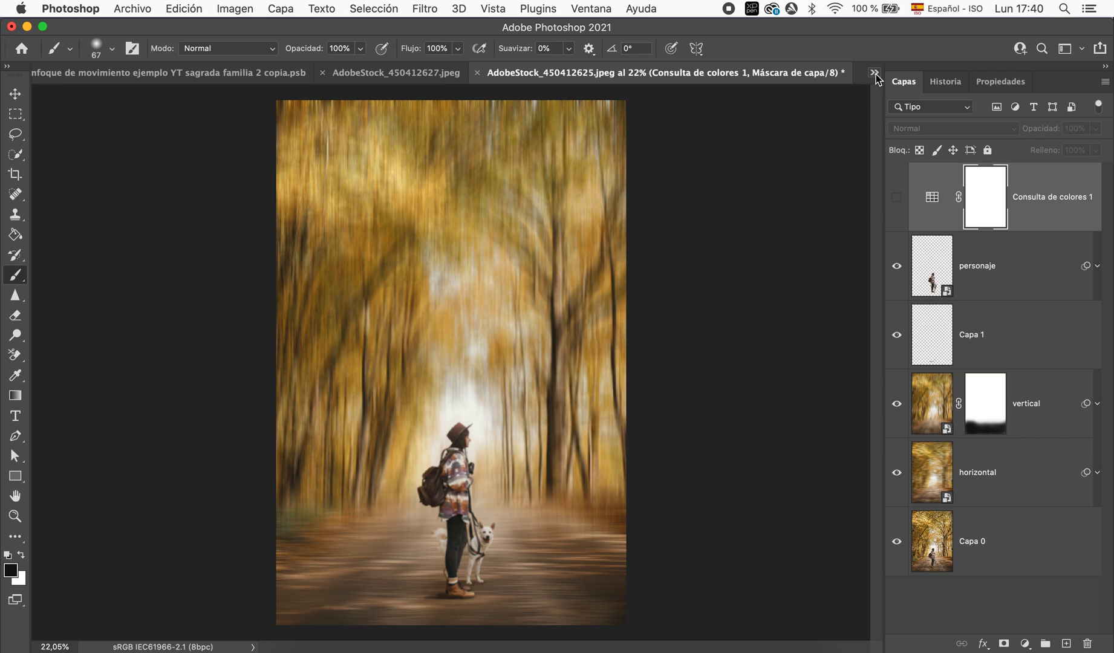
left_click(590, 11)
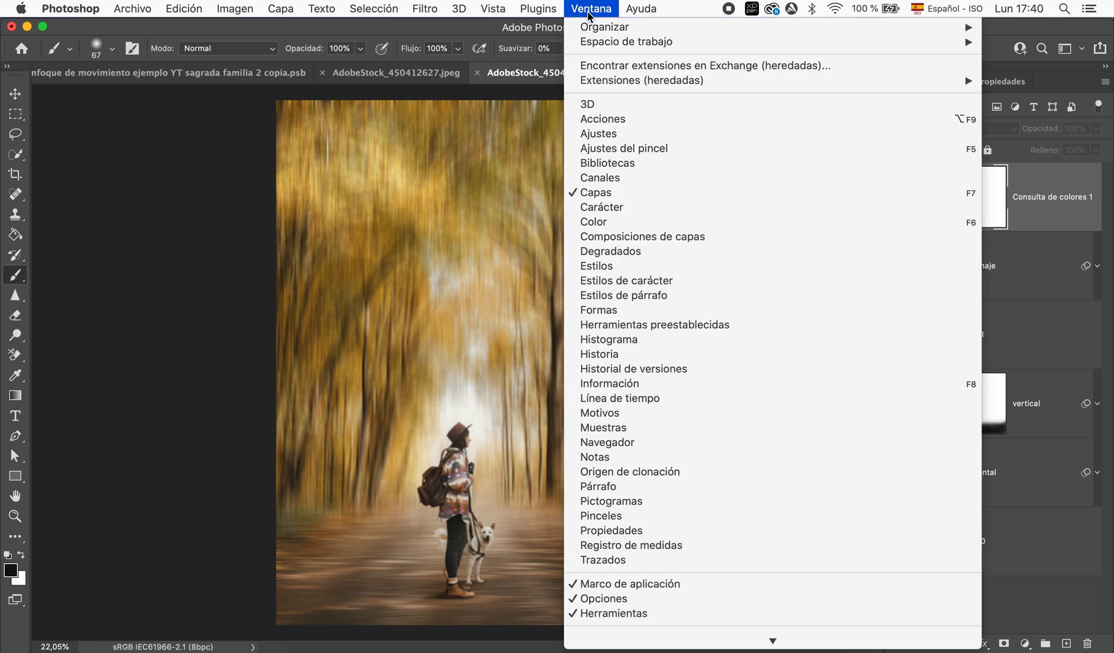
mouse_move(605, 28)
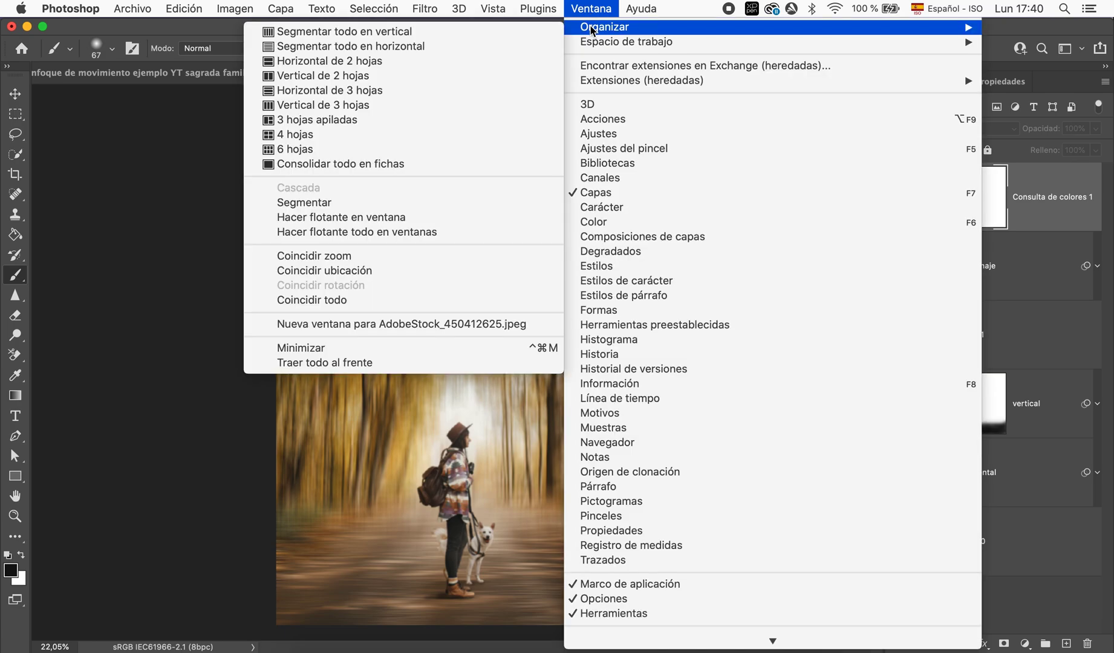
Step: Tile the documents 6-up, keep the autumn forest document open, then consolidate all into tabs
left_click(461, 150)
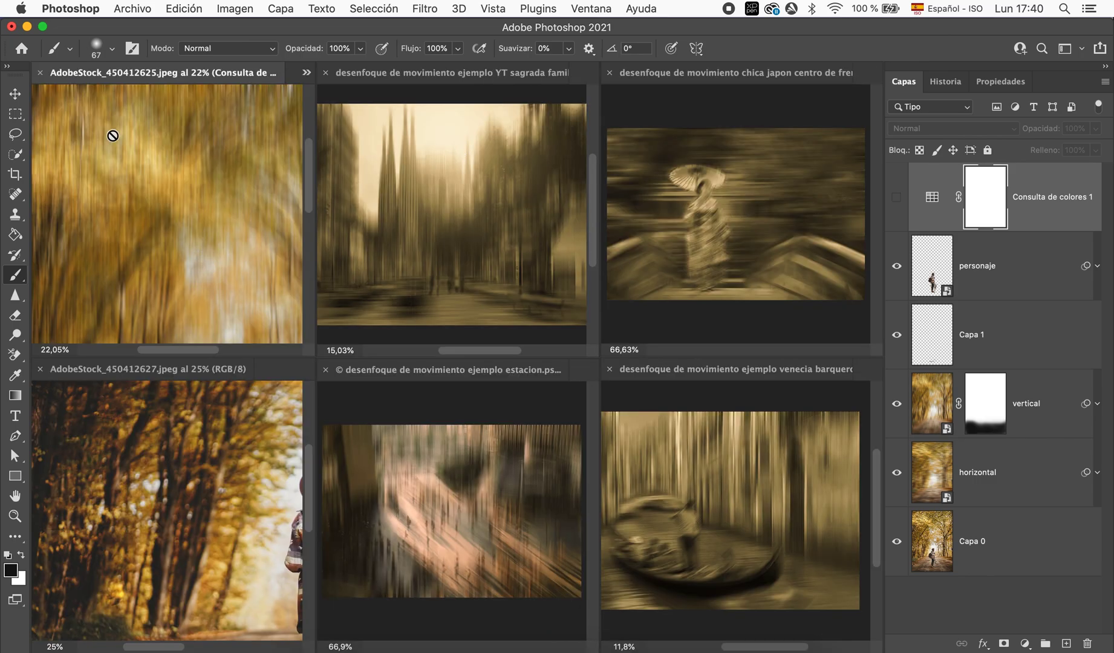
left_click(40, 72)
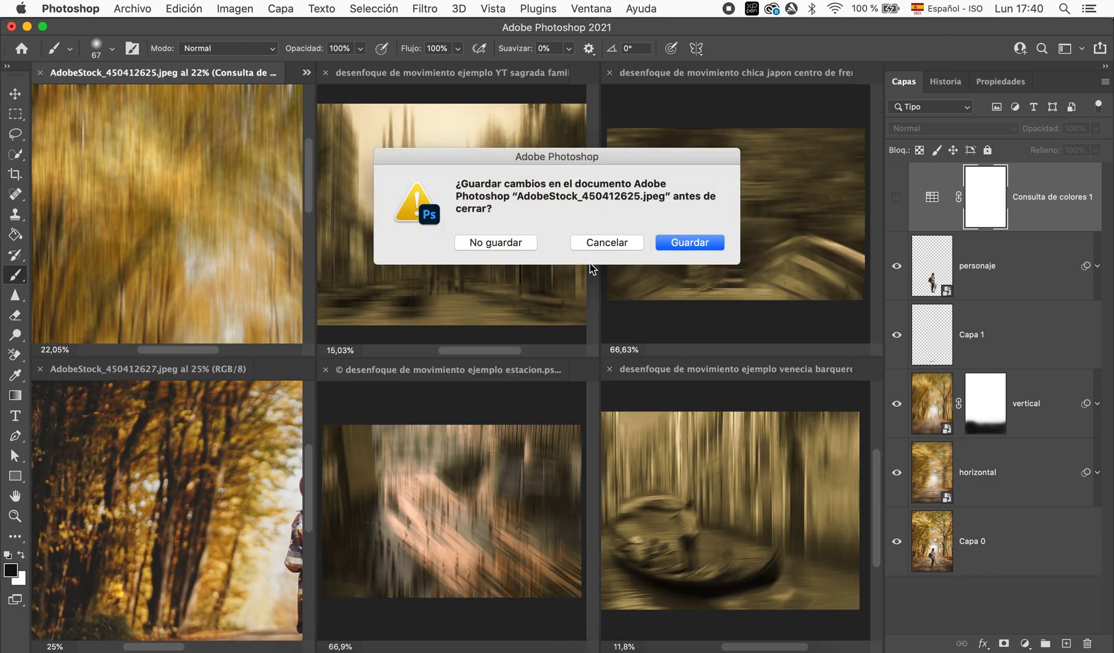
left_click(607, 243)
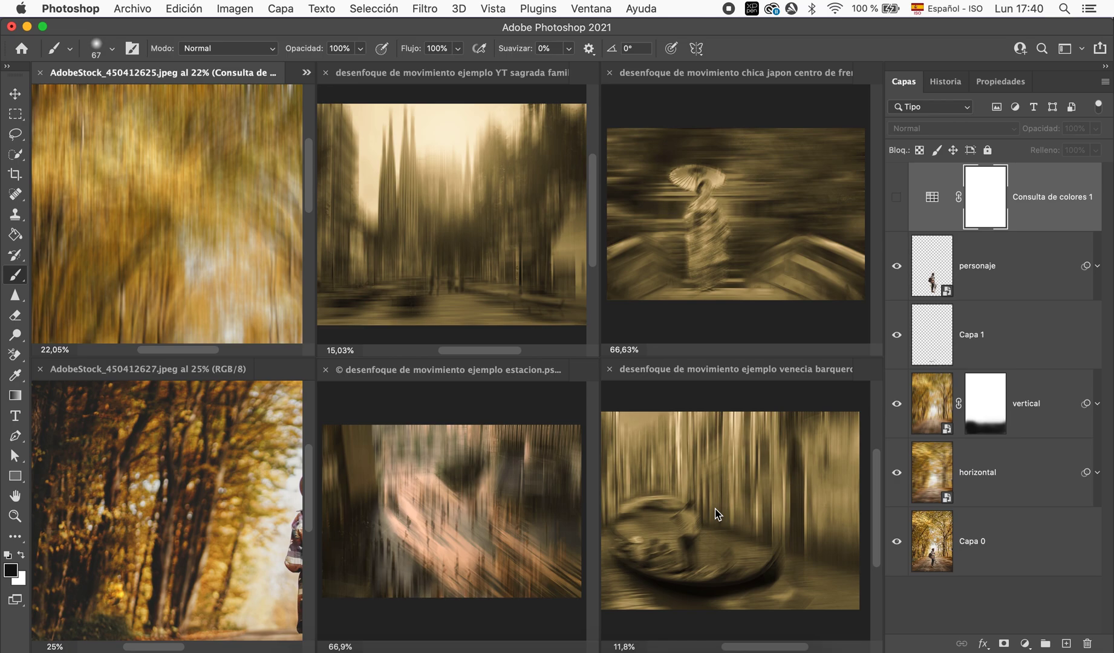
left_click(591, 8)
mouse_move(604, 27)
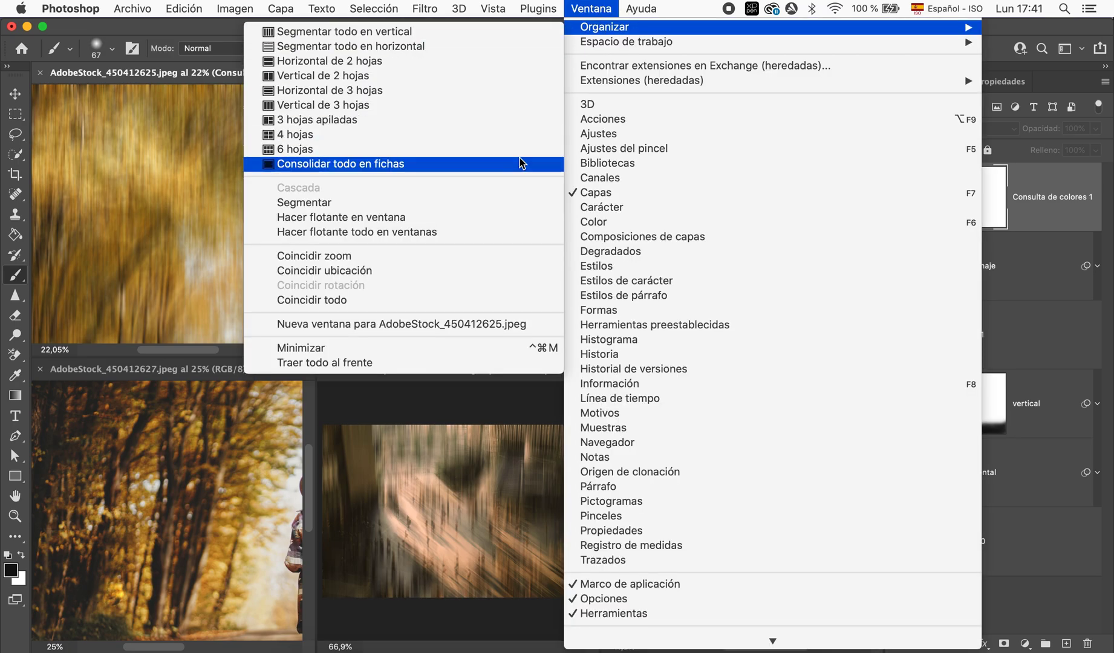
left_click(521, 164)
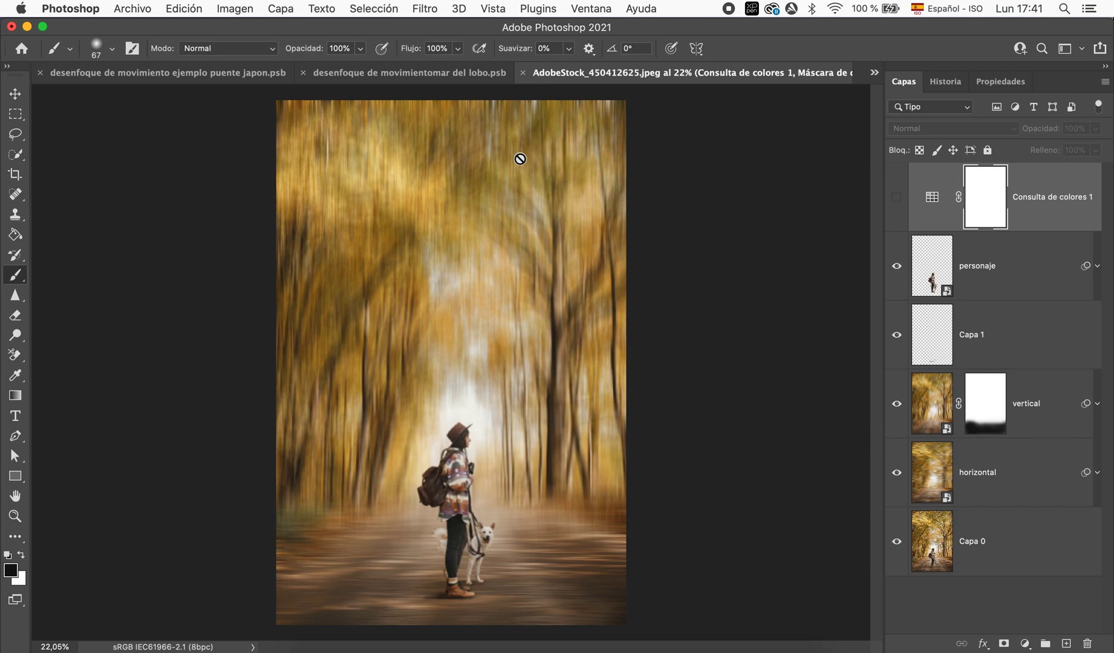
Step: On the 'puente japon' document, twice switch between the original Capa 0 photo and the full sepia composite
left_click(145, 76)
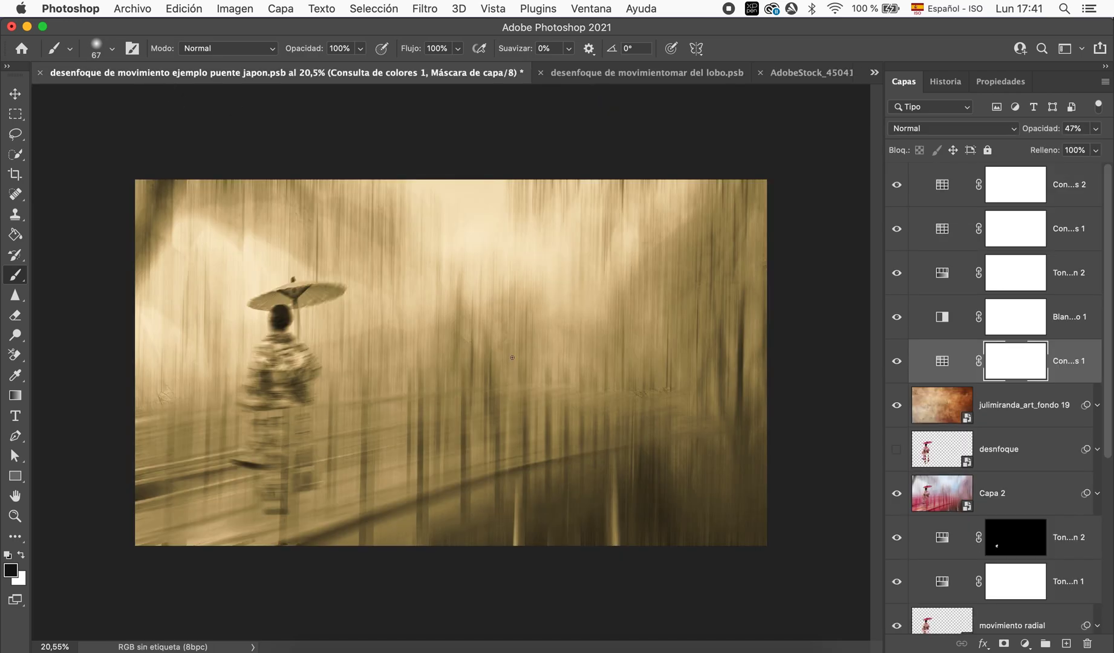
scroll(937, 517, "down", 5)
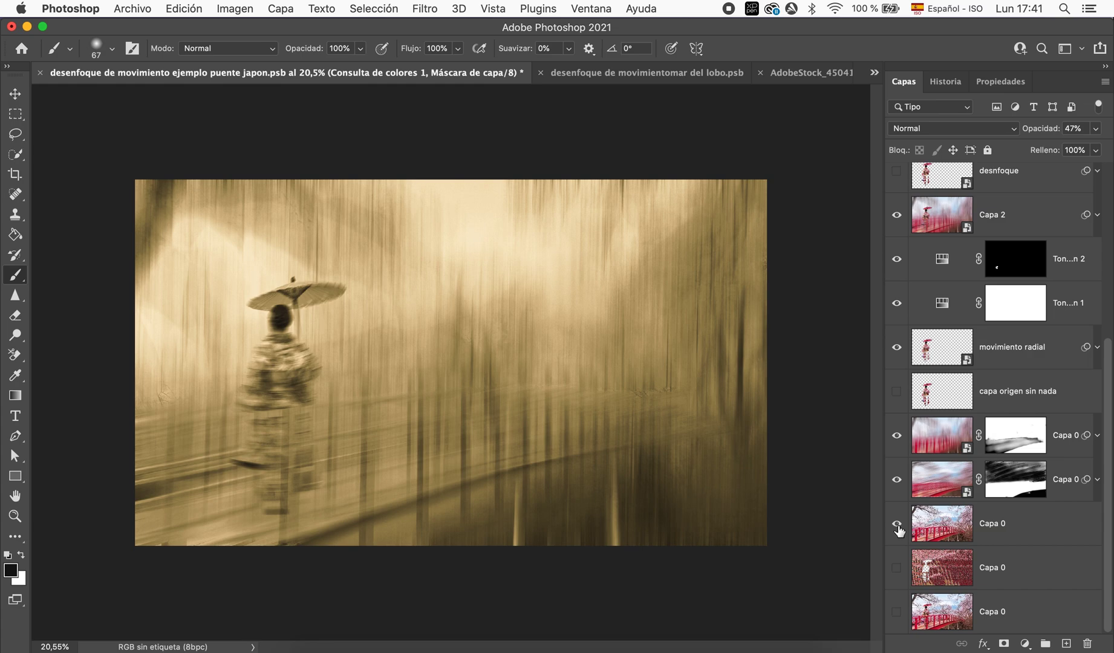
left_click(897, 613, "alt")
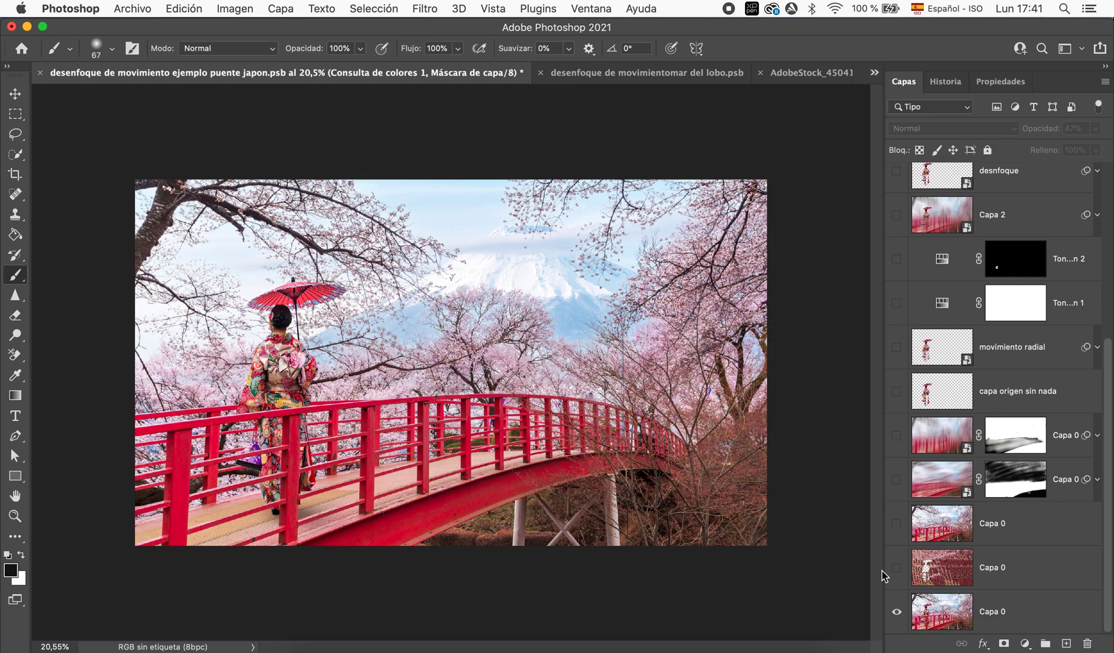
left_click(897, 614, "alt")
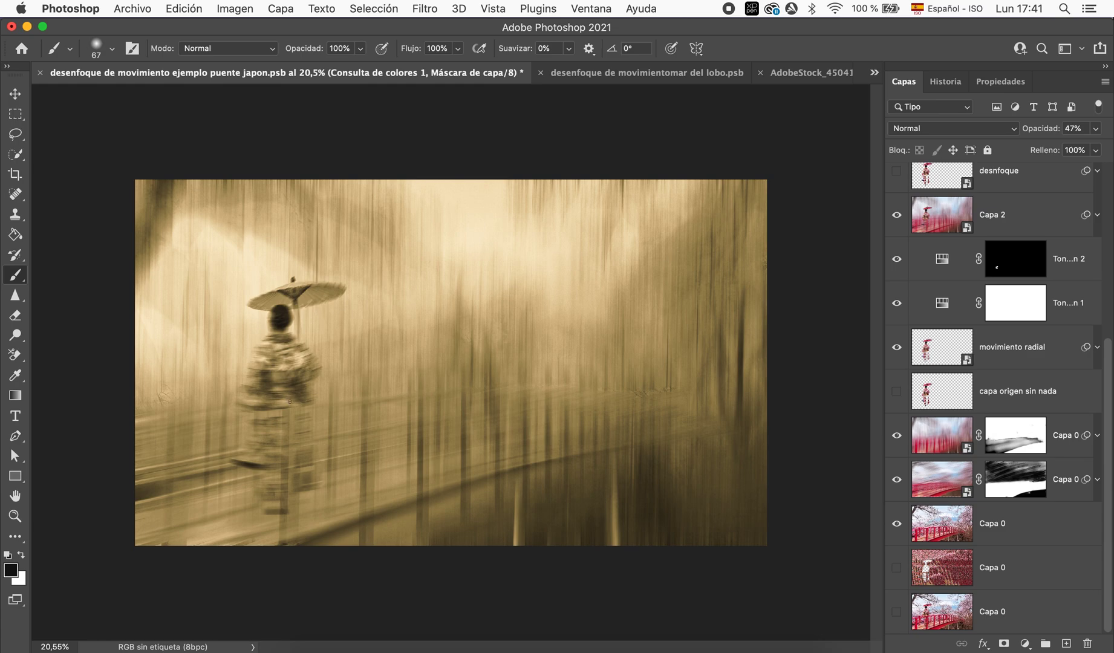
left_click(897, 612, "alt")
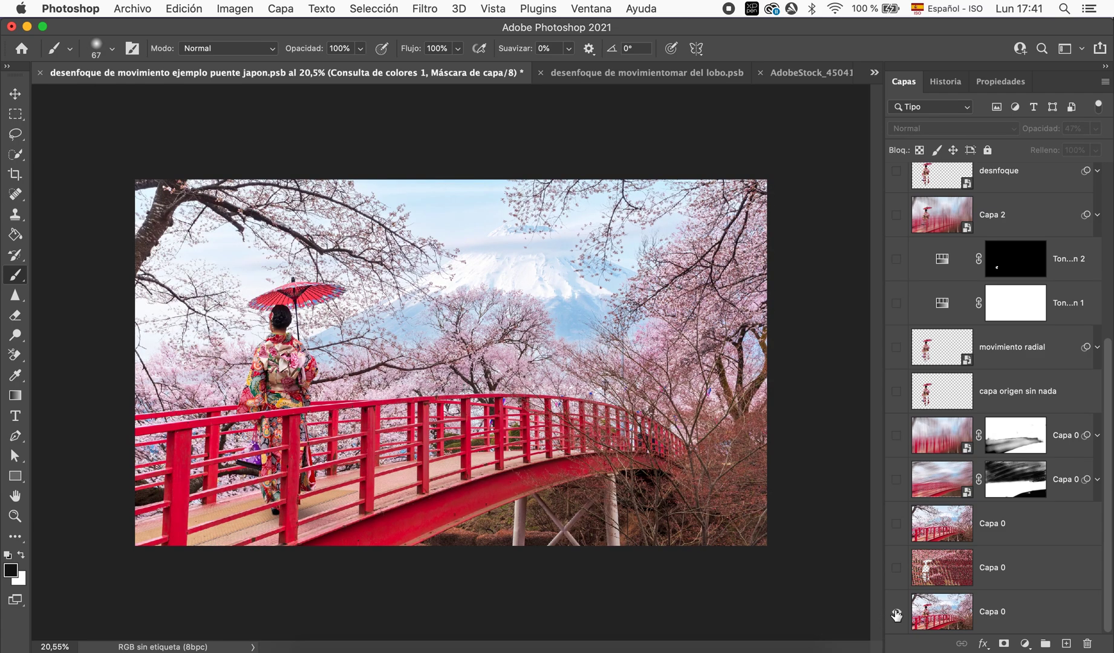
left_click(897, 613, "alt")
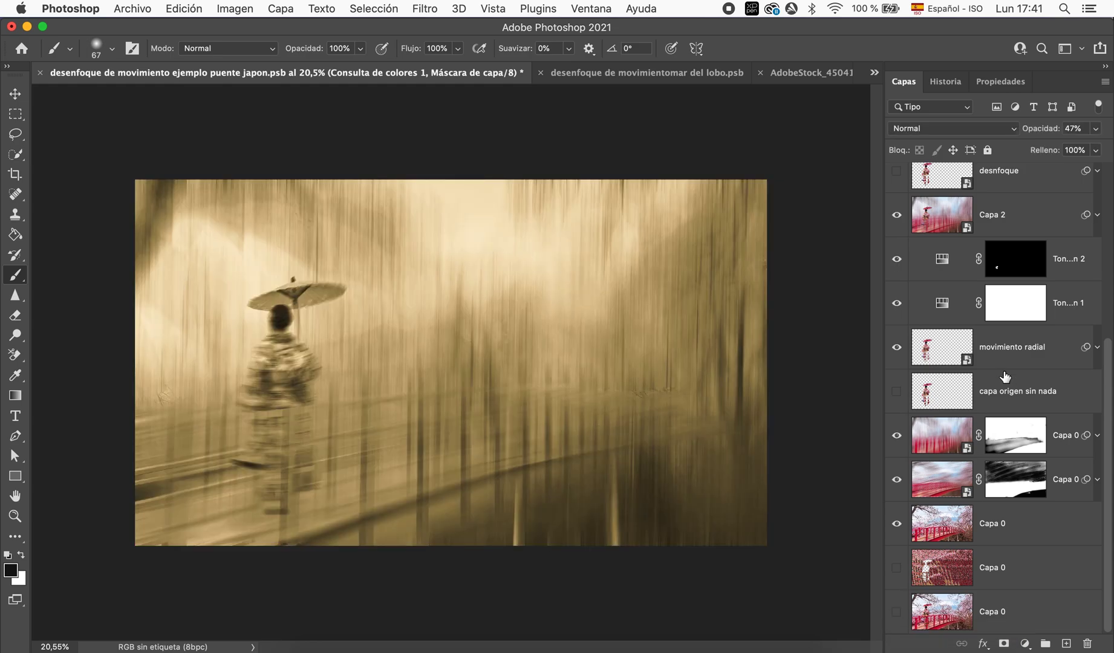
scroll(1005, 377, "up", 3)
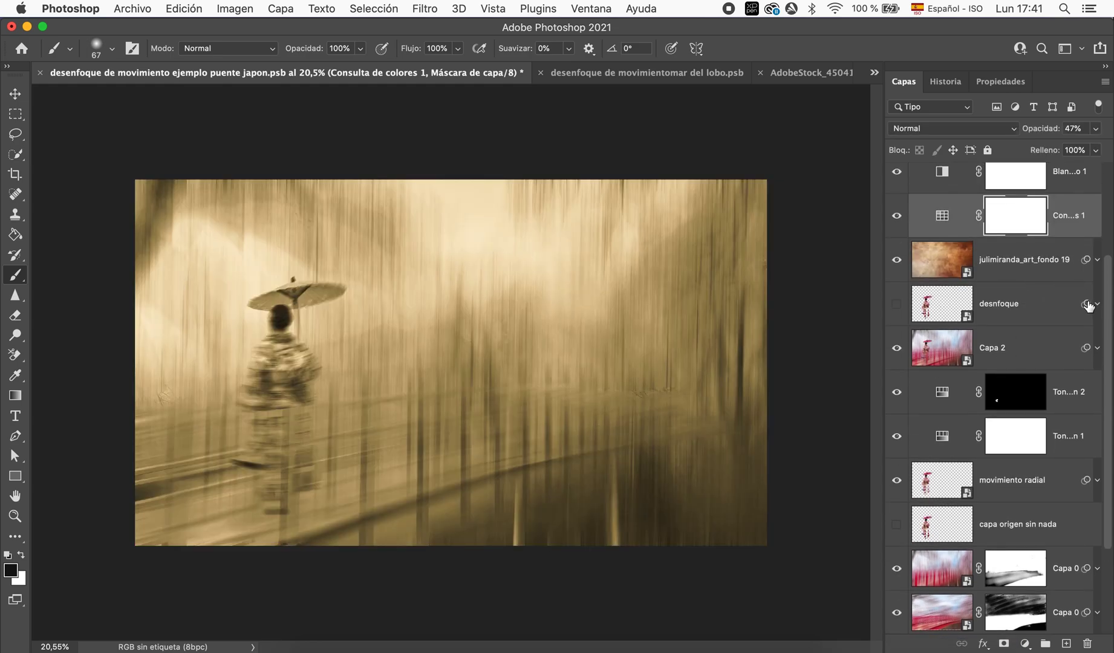
scroll(1045, 464, "down", 1)
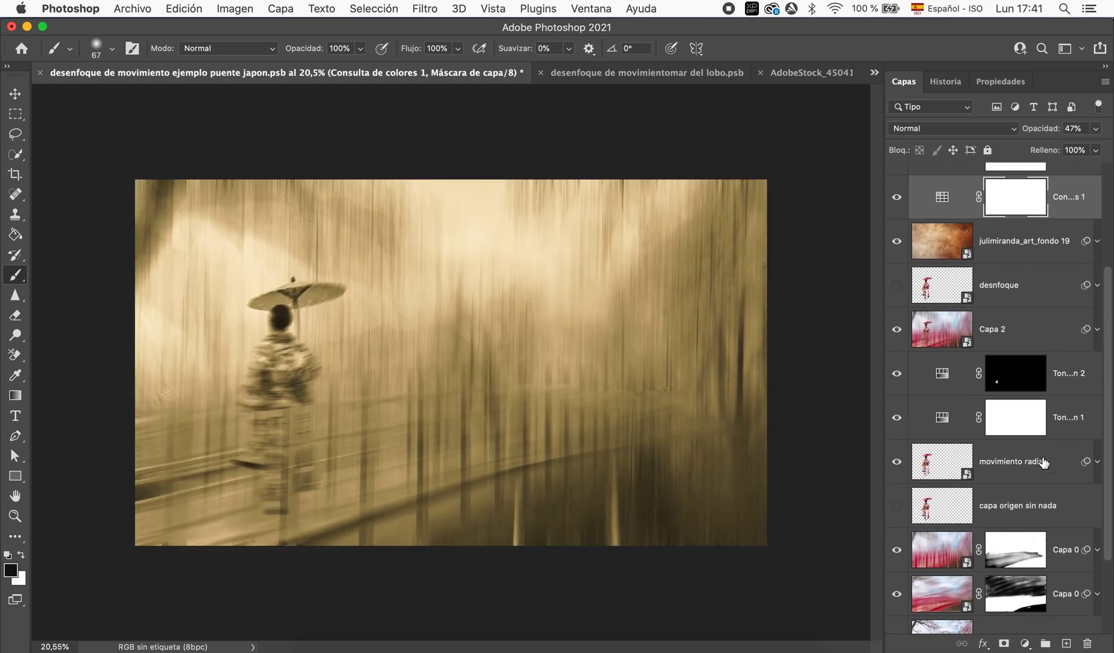
scroll(1045, 464, "down", 2)
left_click(1098, 349)
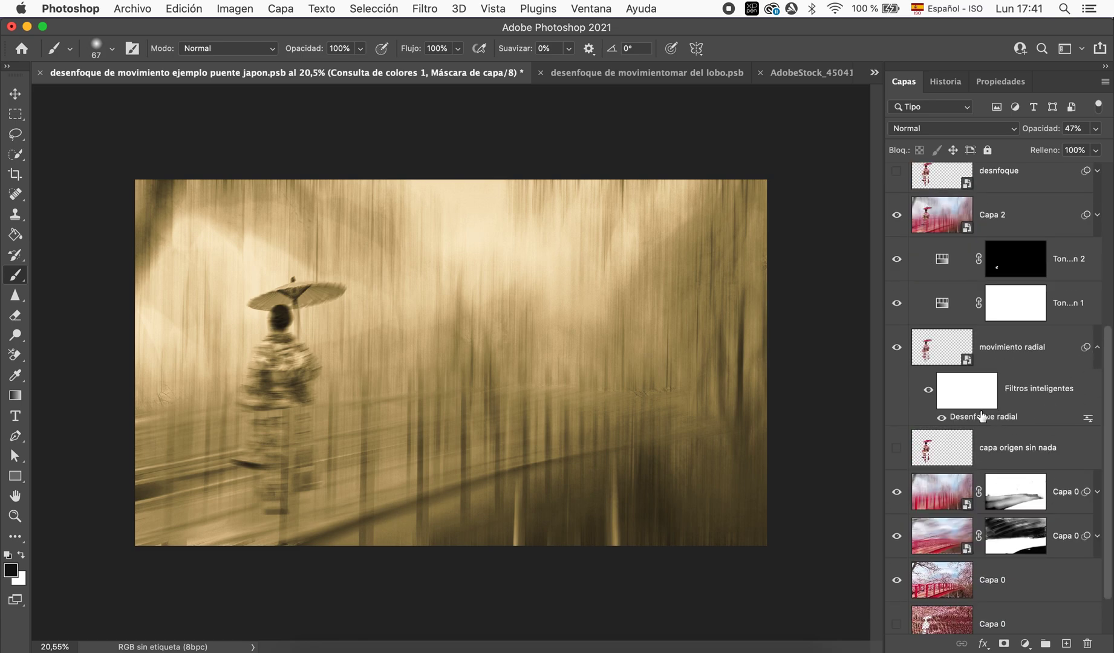
Step: Toggle the Desenfoque radial filter and solo the cut-out figure layer, then switch to 'mar del lobo'
left_click(943, 422)
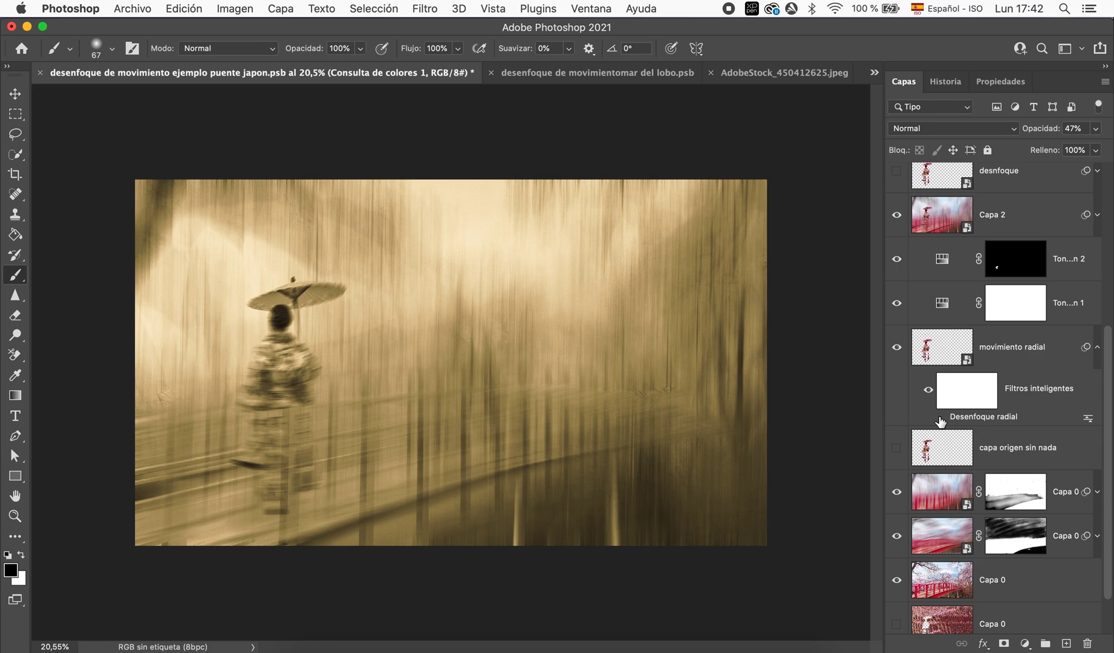
left_click(941, 418)
left_click(897, 453, "alt")
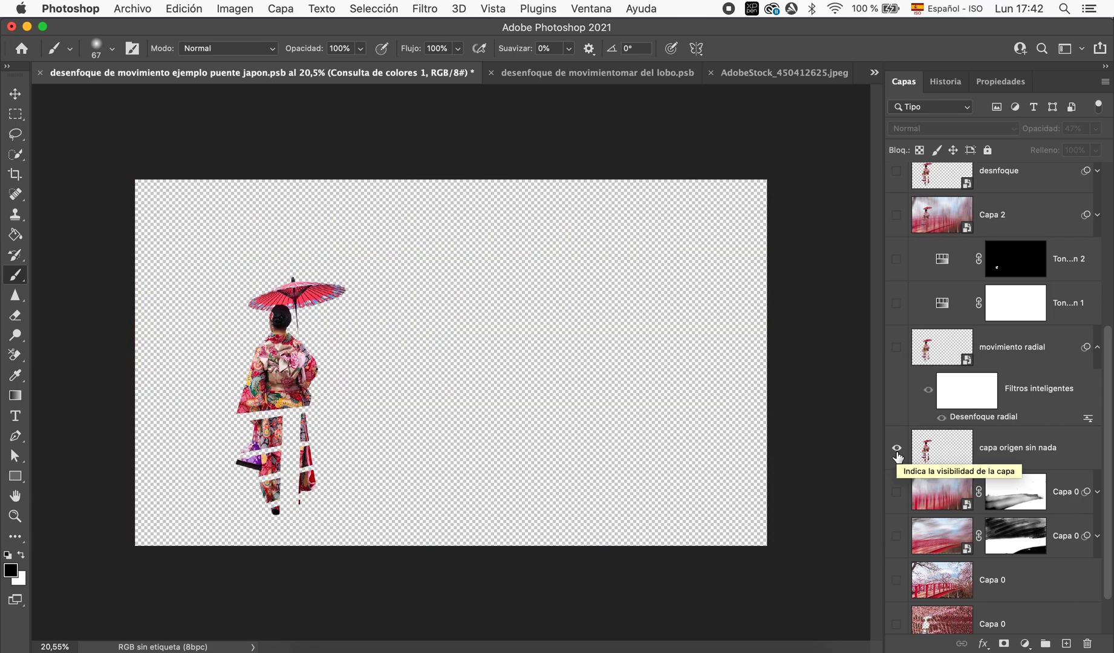
left_click(897, 453, "alt")
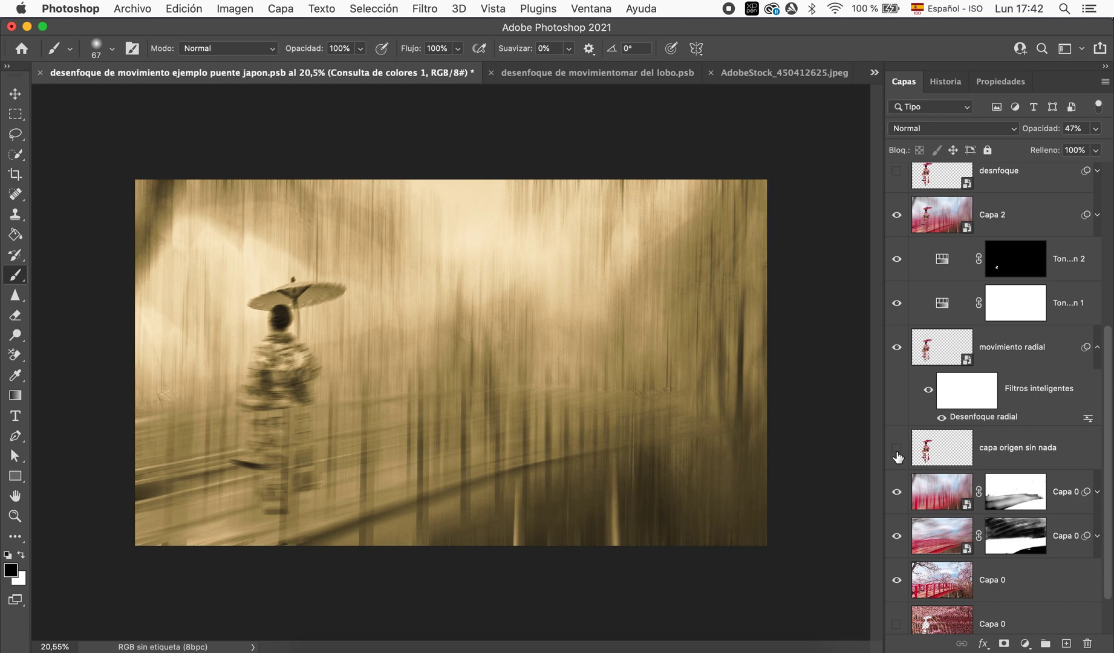
scroll(987, 388, "up", 10)
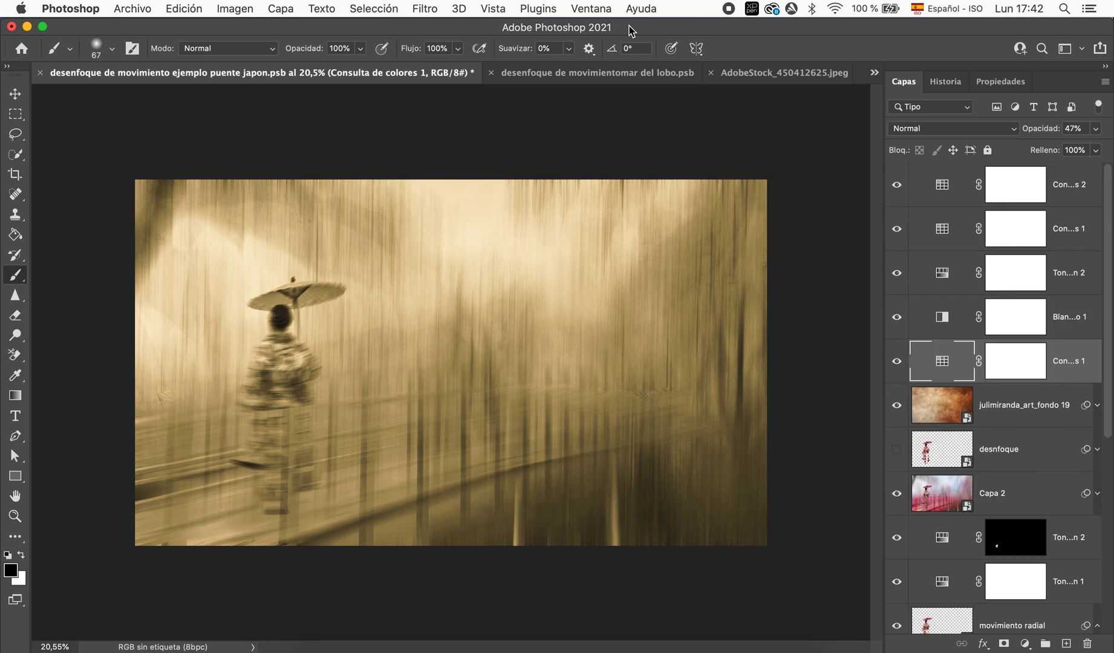
left_click(567, 72)
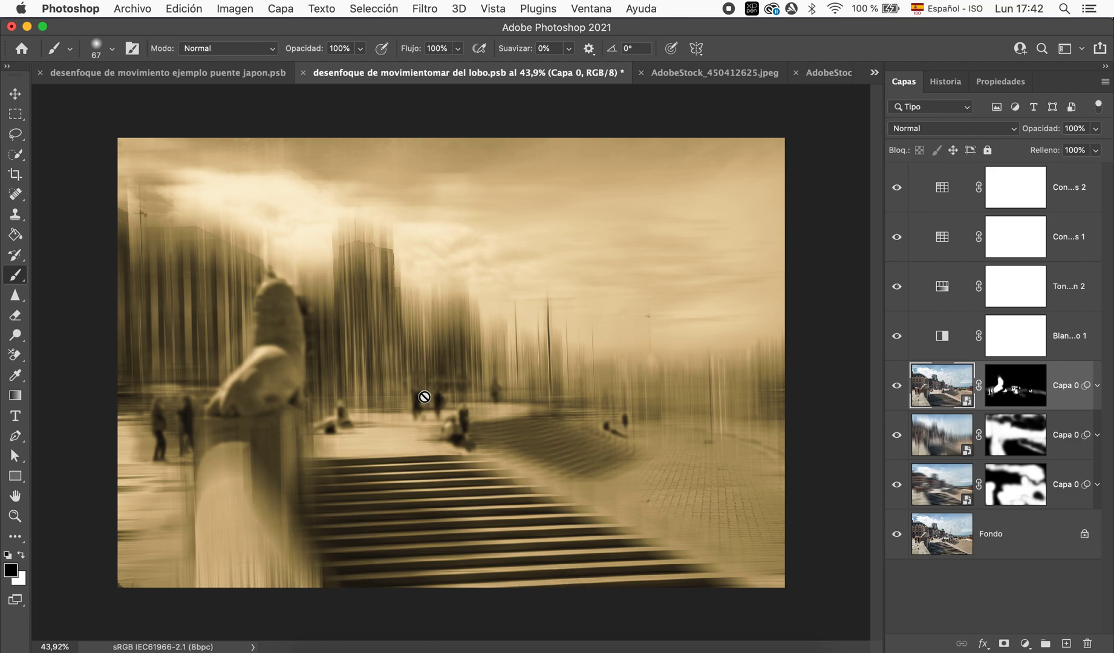
Step: Dismiss the rasterize prompt, group the top four sepia adjustment layers into Grupo 1, and return to 'puente japon'
left_click(195, 439)
left_click(589, 243)
left_click(1016, 195)
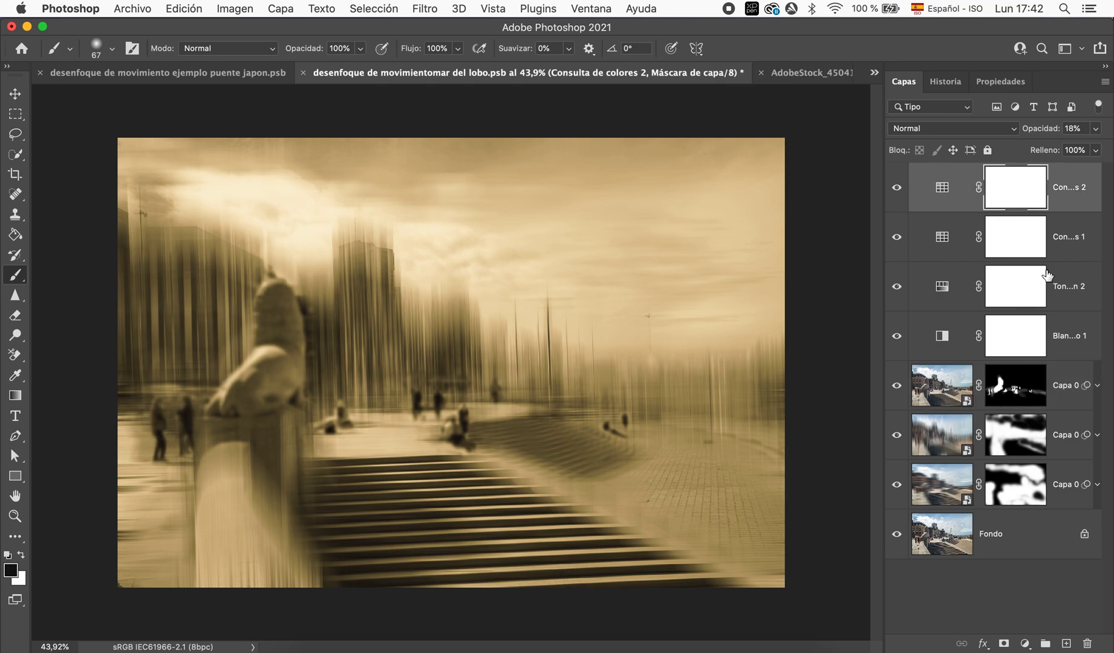
left_click(1068, 330, "shift")
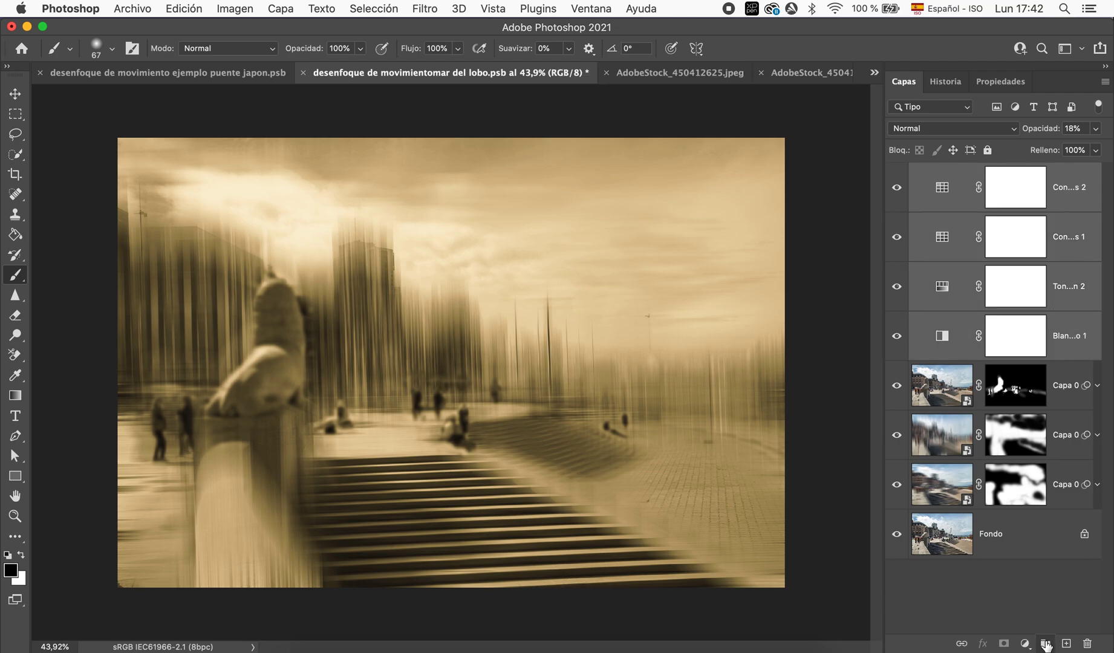
left_click(1046, 645)
left_click(897, 176)
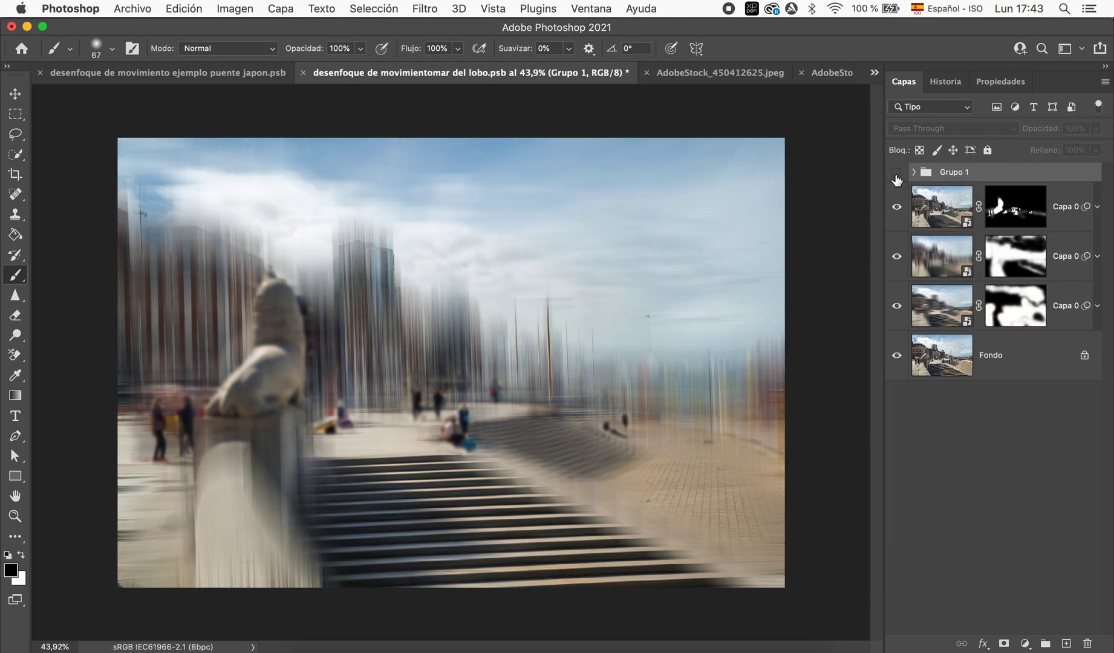
left_click(914, 172)
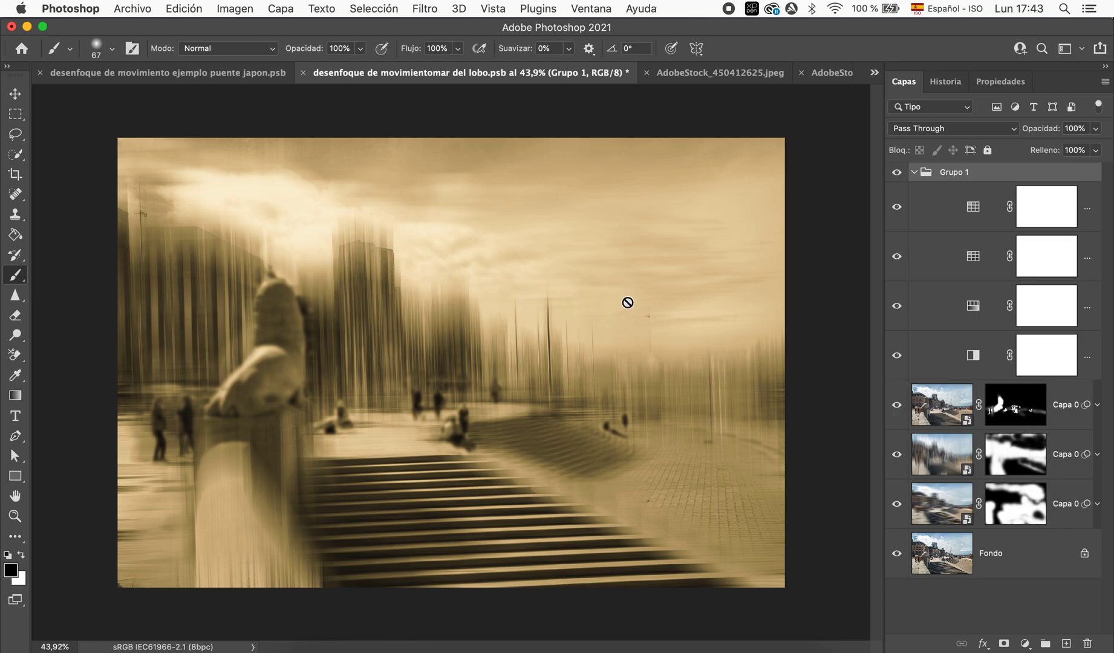
left_click(200, 75)
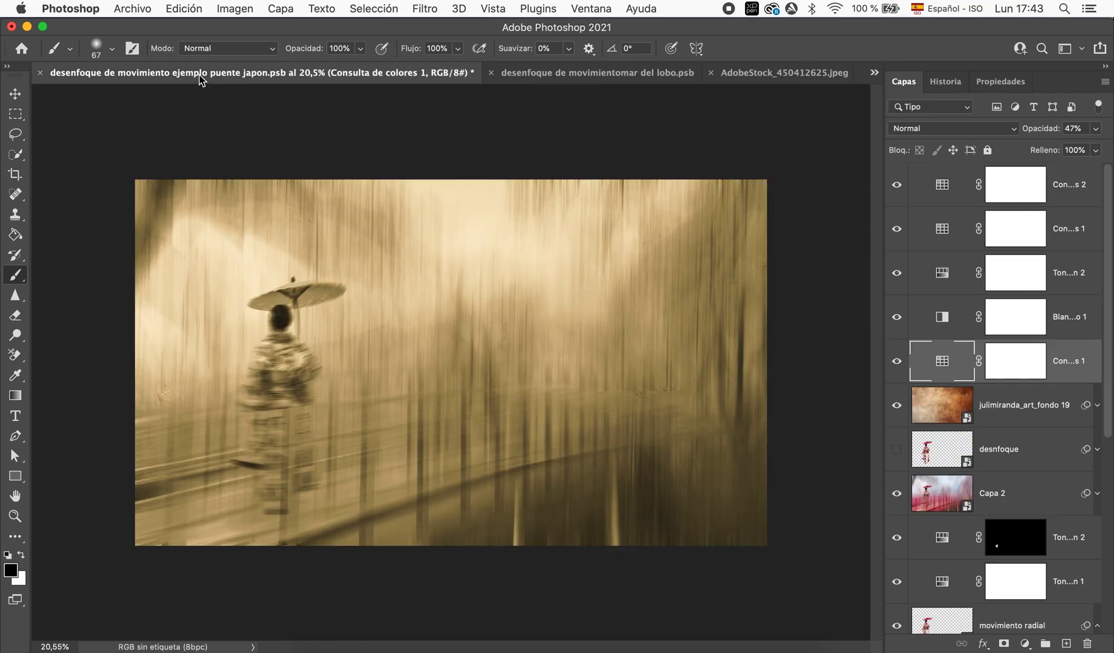
Step: Switch to 'sagrada familia 2 copia.psb' and compare the original Capa 0 street photo with the sepia result
left_click(874, 73)
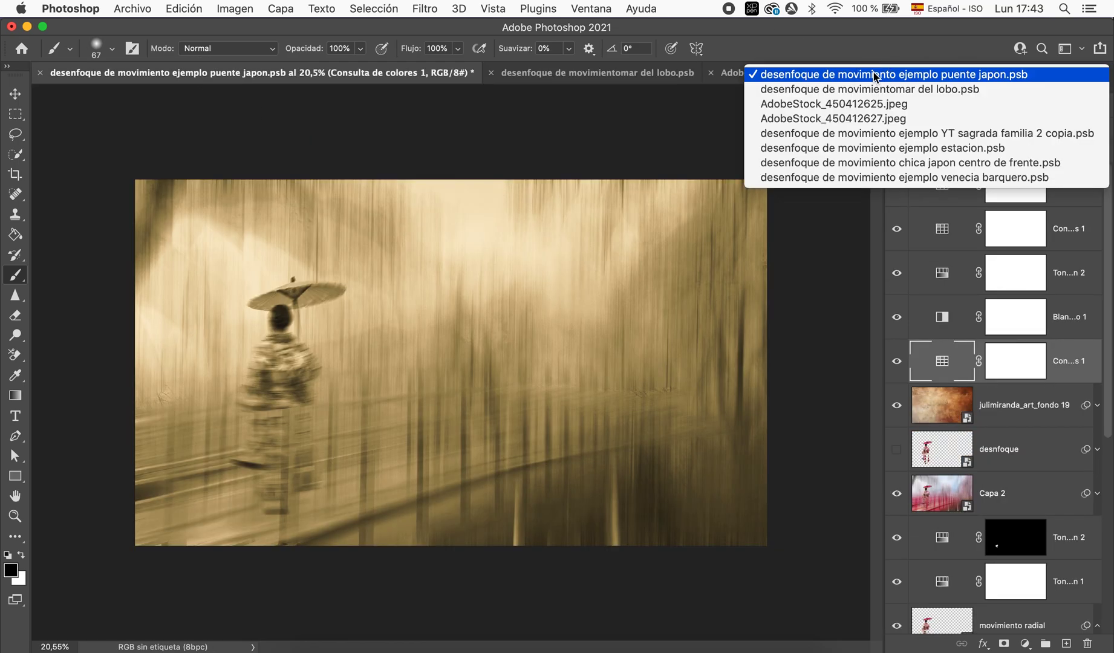
left_click(867, 134)
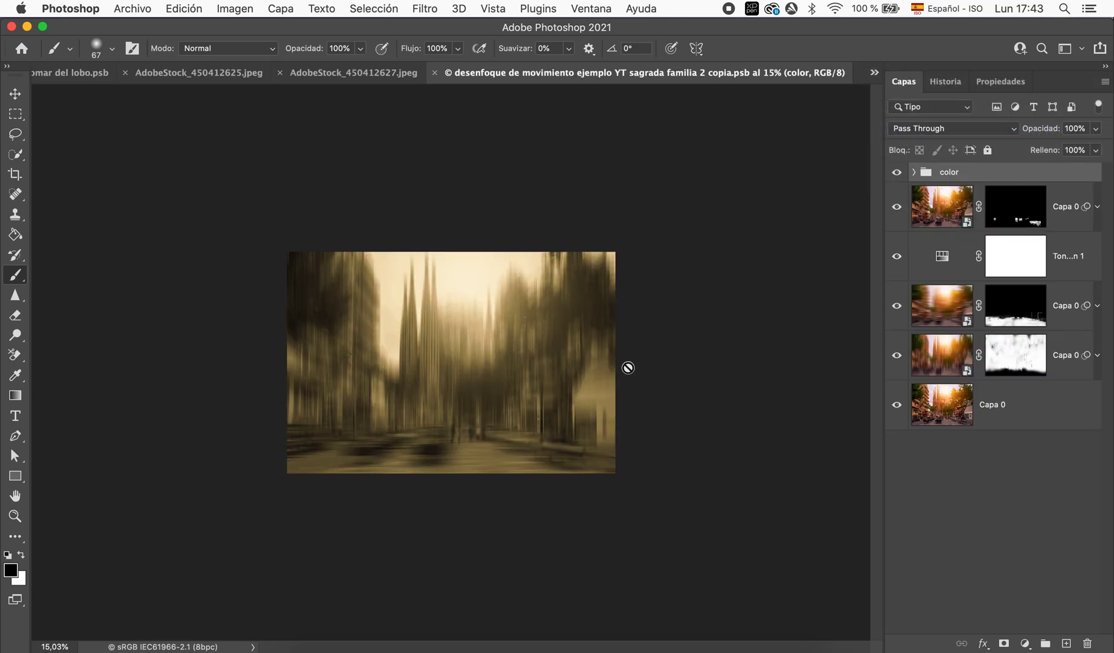
scroll(628, 368, "up", 4)
scroll(628, 368, "up", 1)
scroll(628, 368, "up", 2)
scroll(628, 368, "up", 2)
left_click(898, 405)
left_click(898, 407)
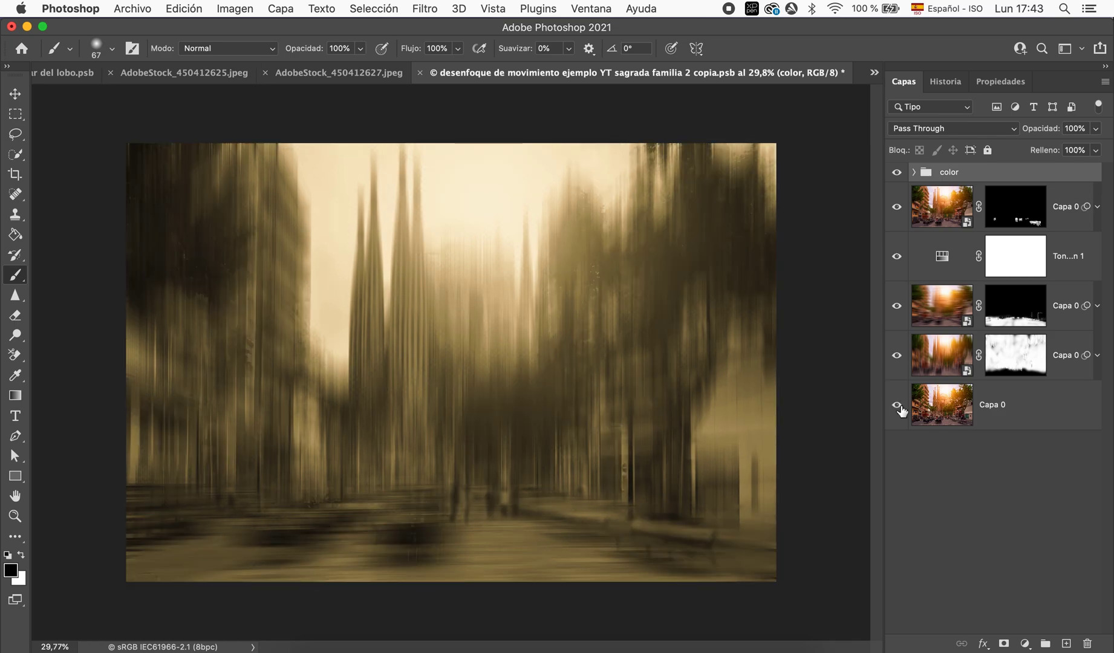
left_click(898, 407, "alt")
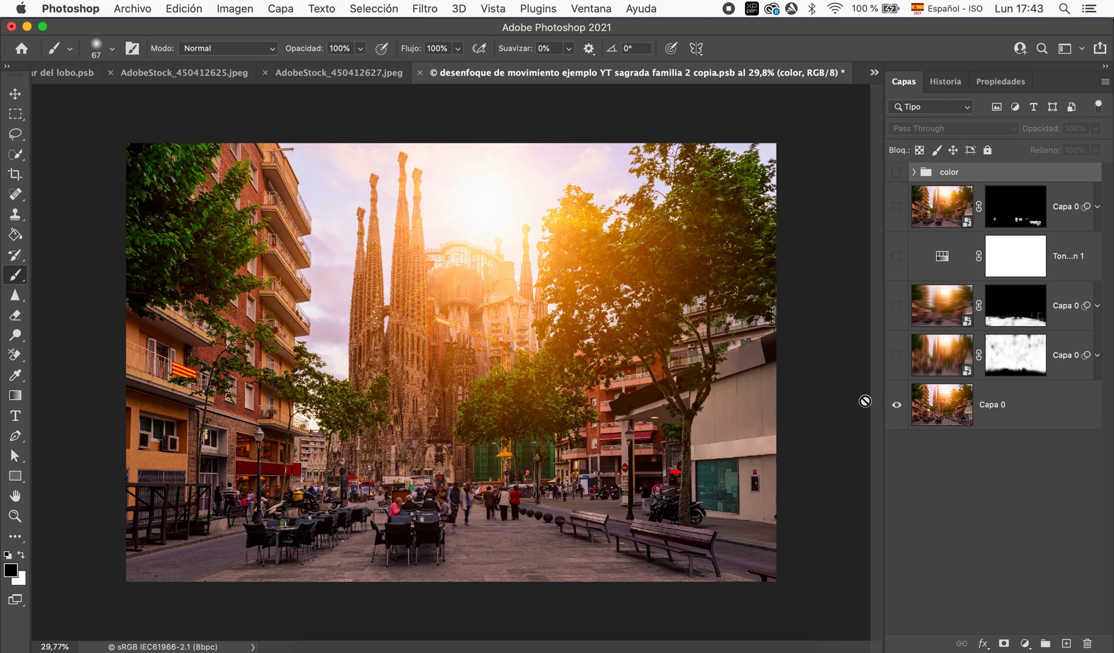
left_click(897, 406, "alt")
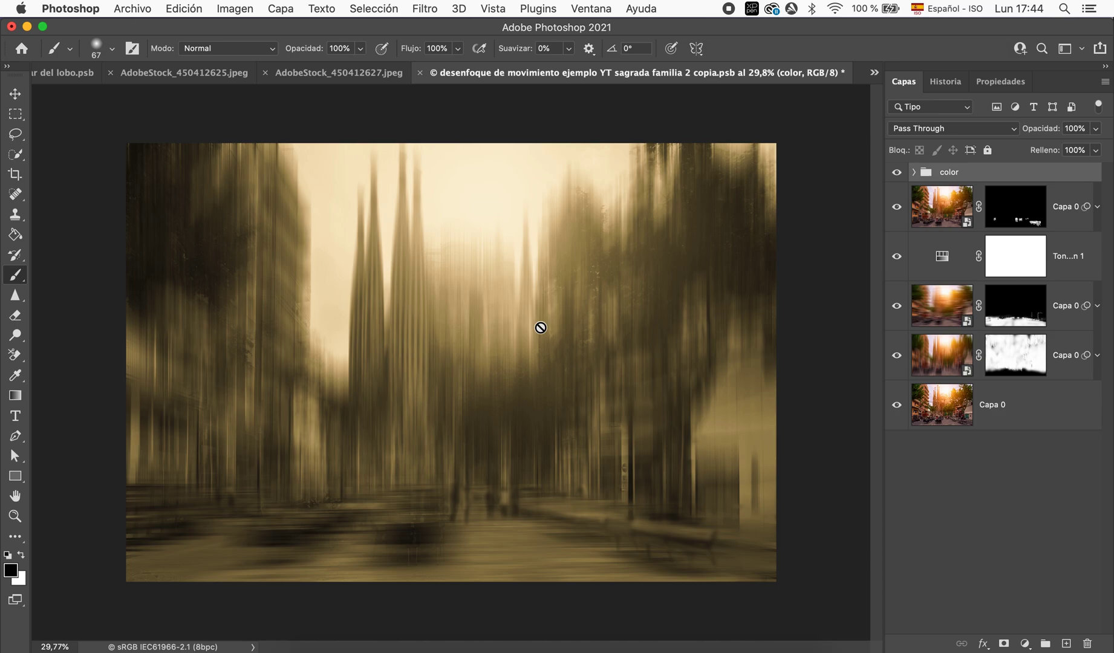
left_click(875, 73)
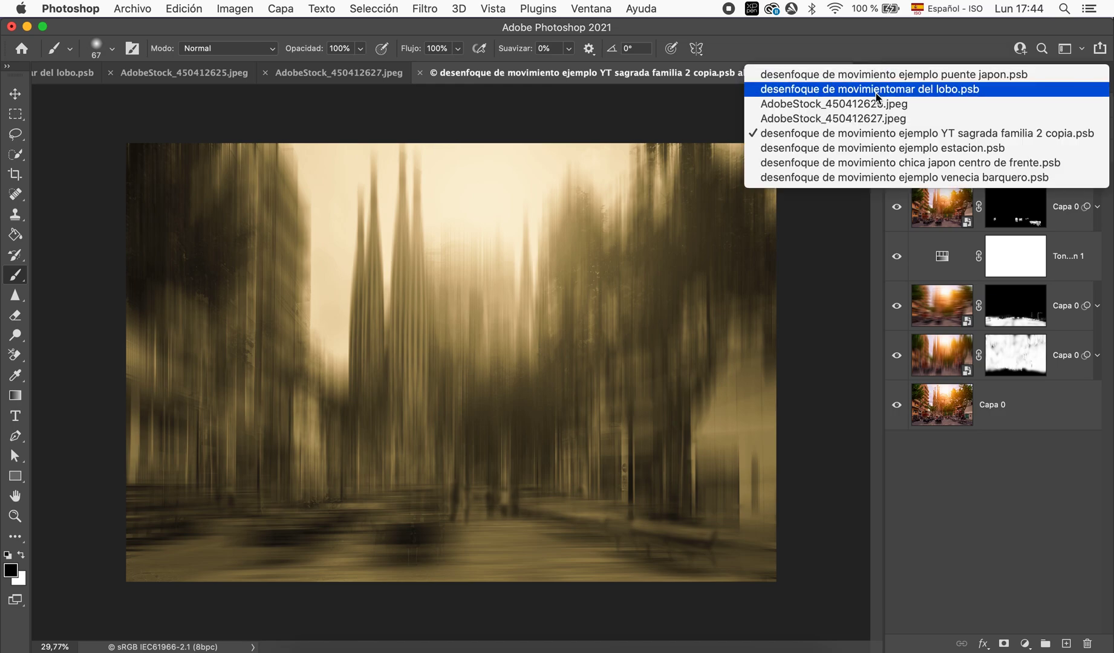
Step: Bring up the station composite and expand the smart filters on the motion-blur and top Capa 0 layers
left_click(871, 148)
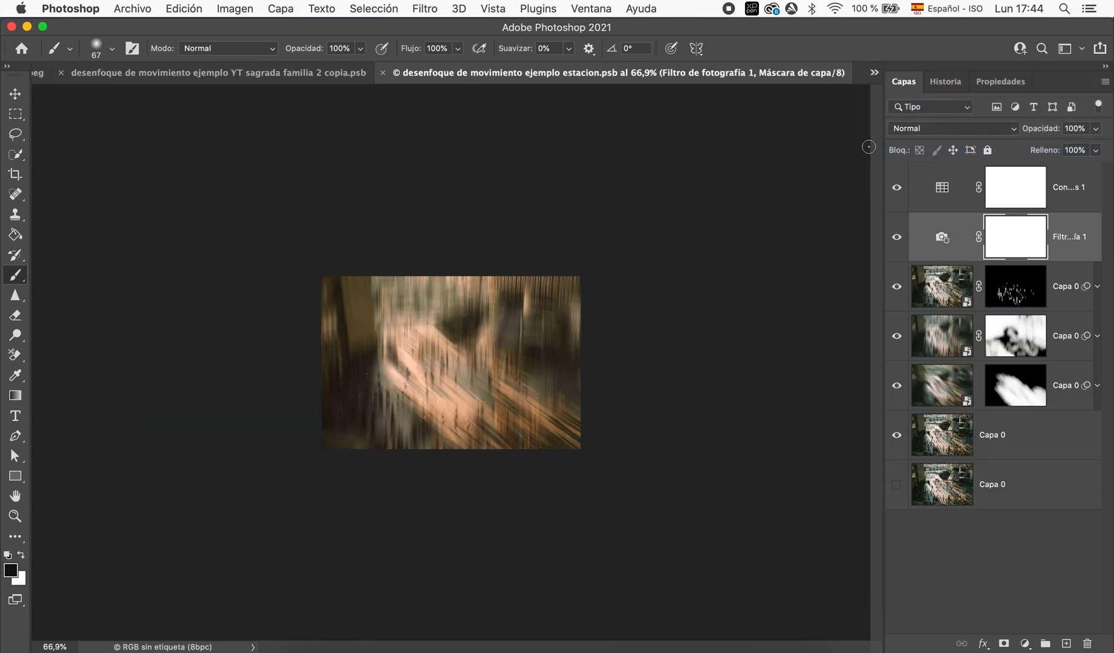
scroll(640, 371, "up", 3)
scroll(640, 372, "up", 1)
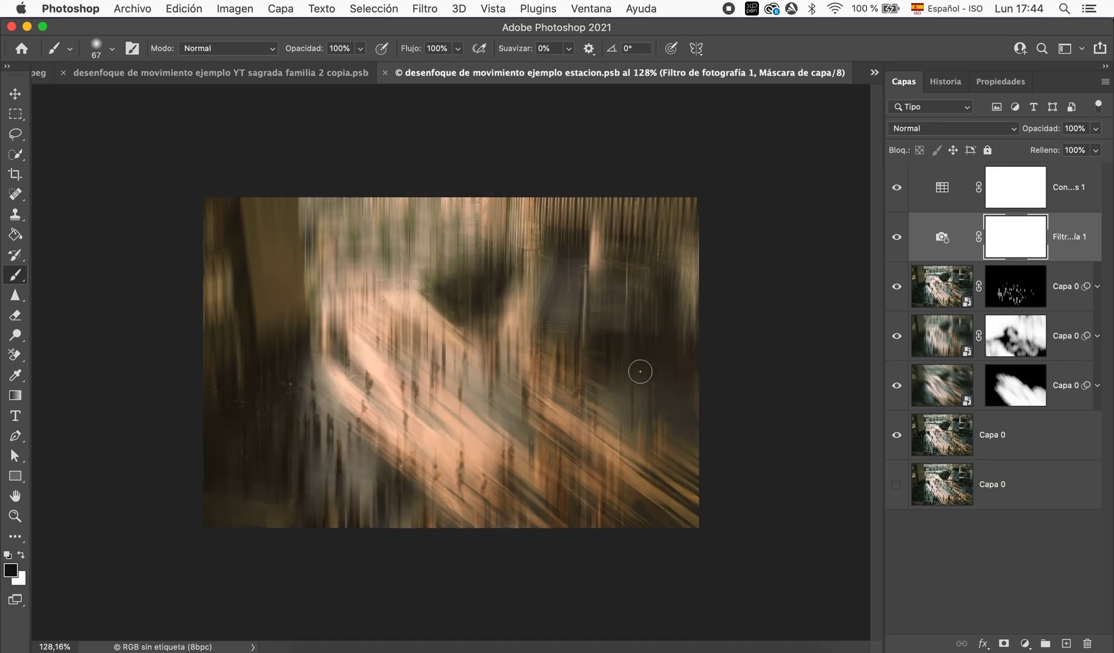
scroll(640, 372, "up", 2)
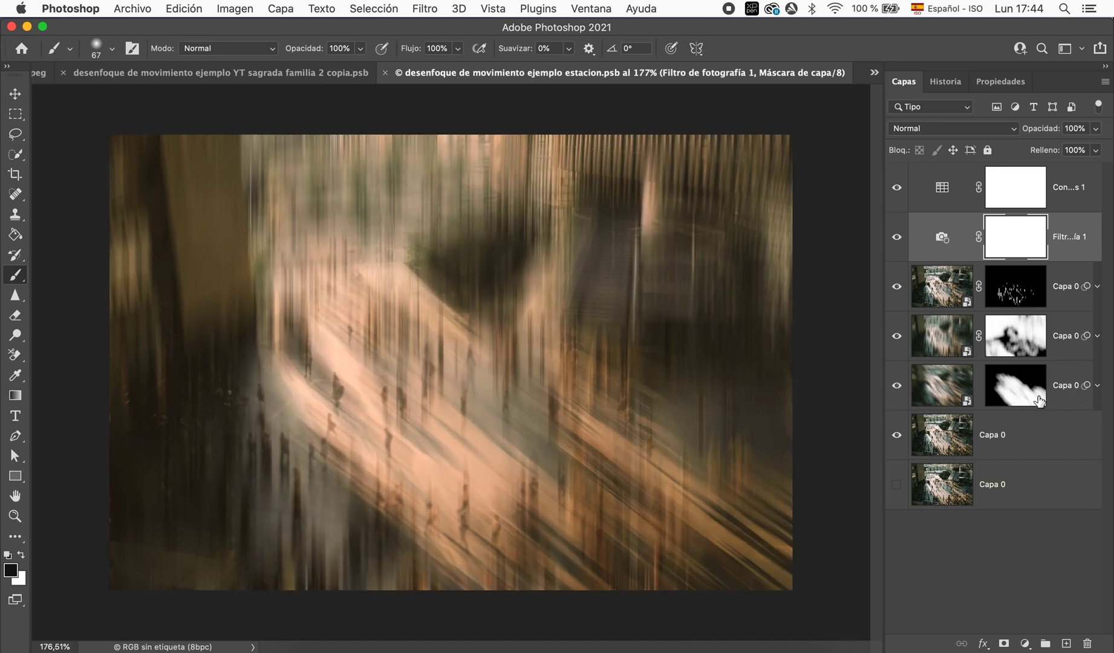
left_click(1097, 387)
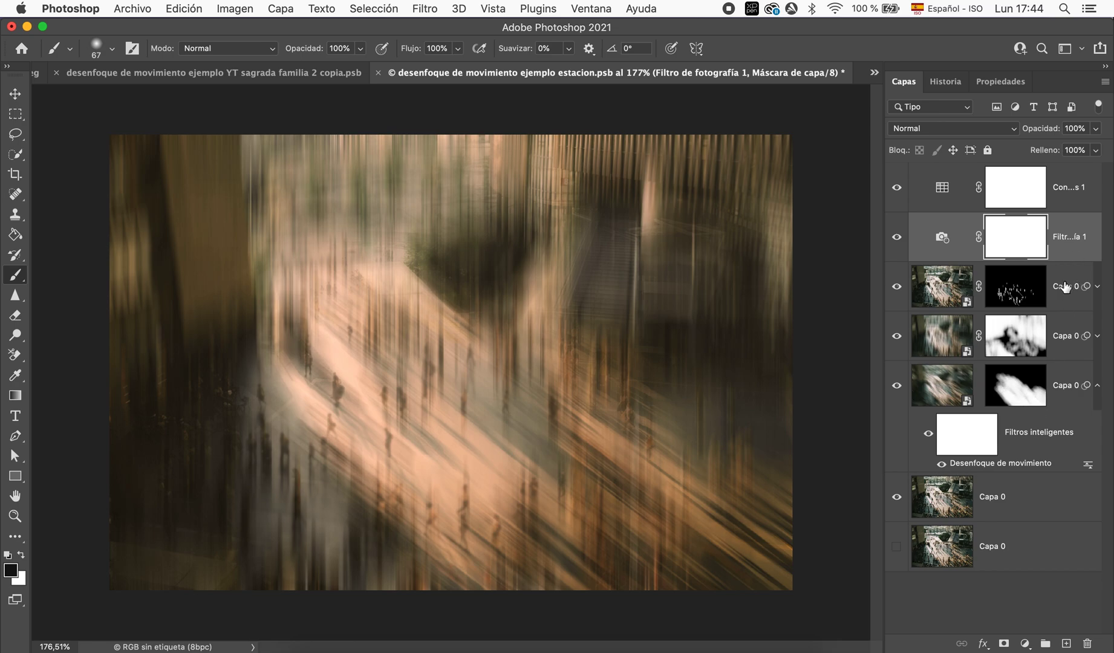
left_click(1094, 291)
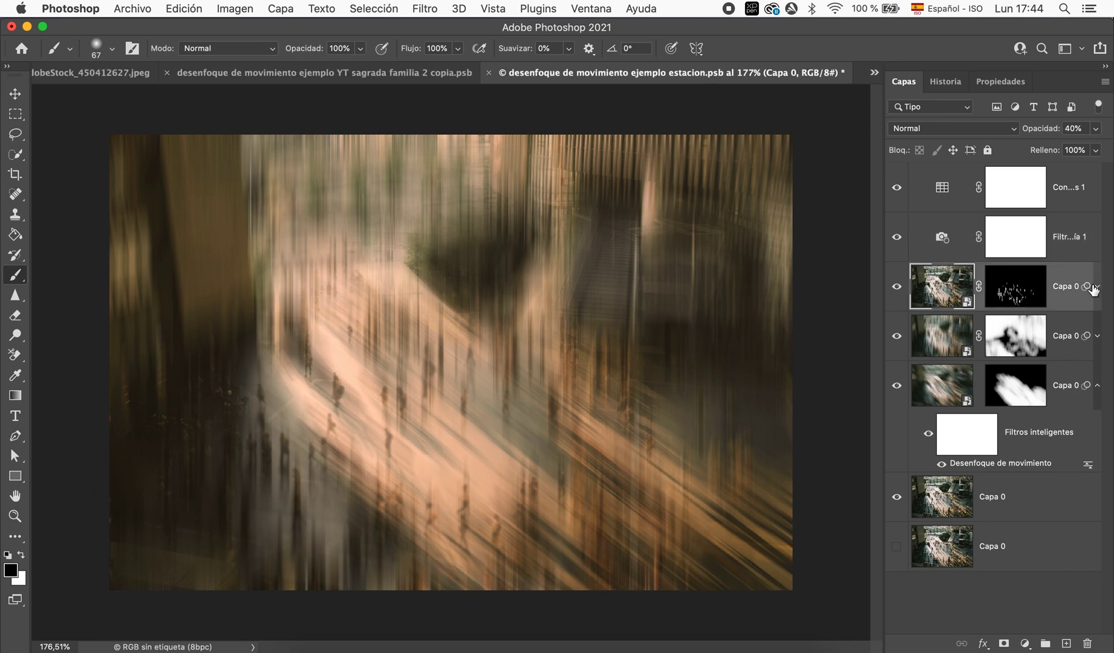
left_click(1096, 288)
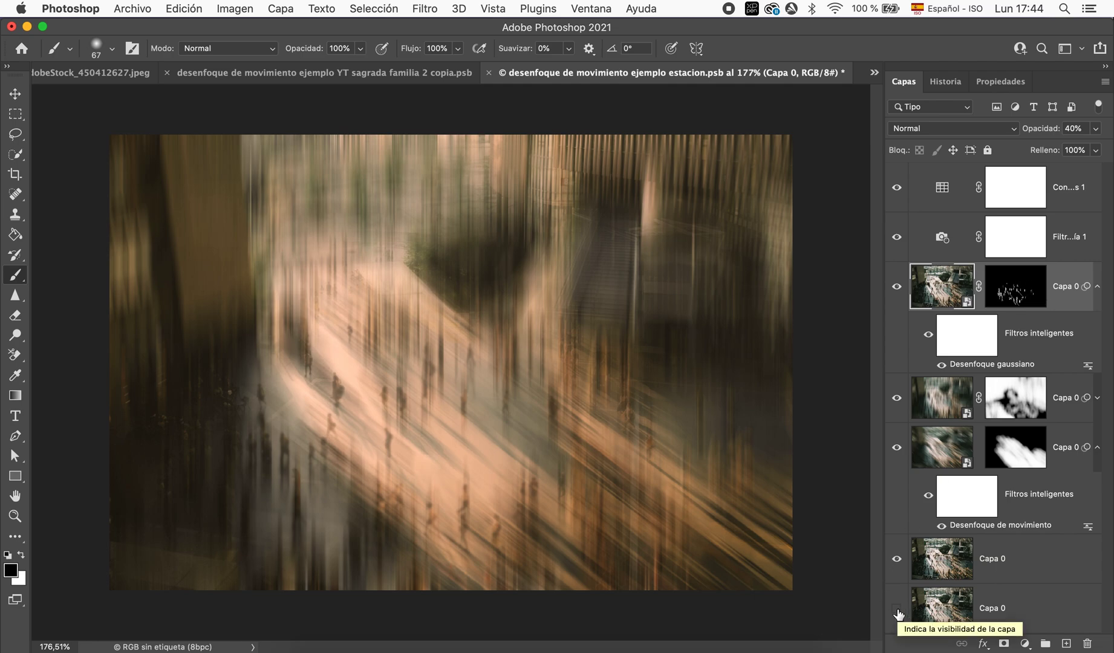
Step: Twice solo the sharp bottom Capa 0 original and restore the full blurred composite
left_click(897, 610, "alt")
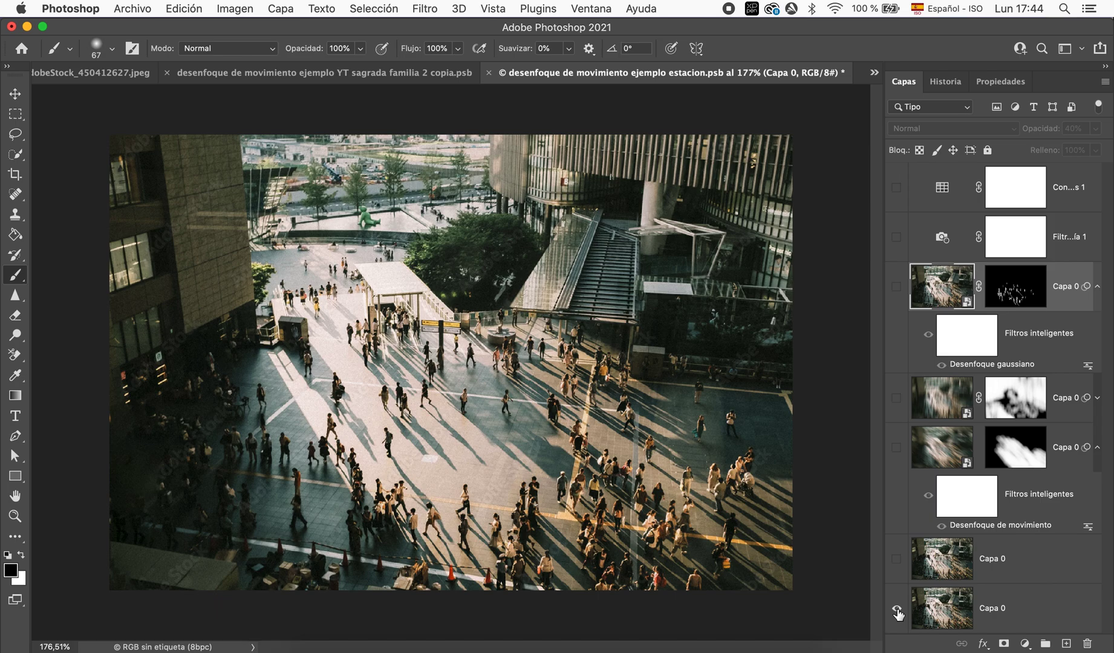
left_click(897, 610, "alt")
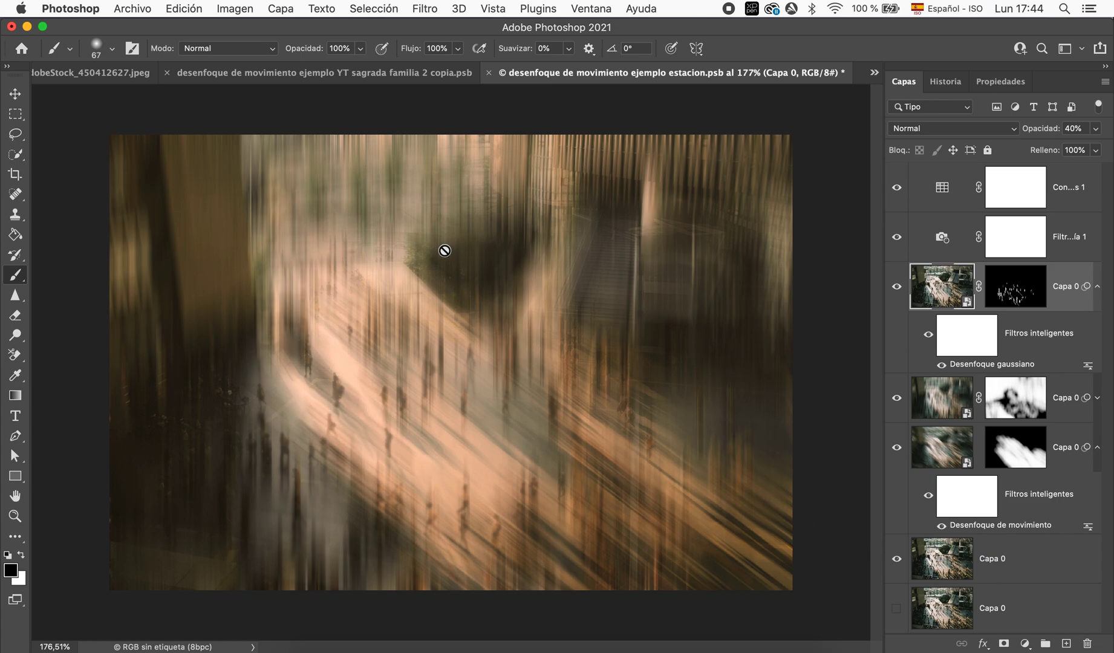
left_click(899, 560, "alt")
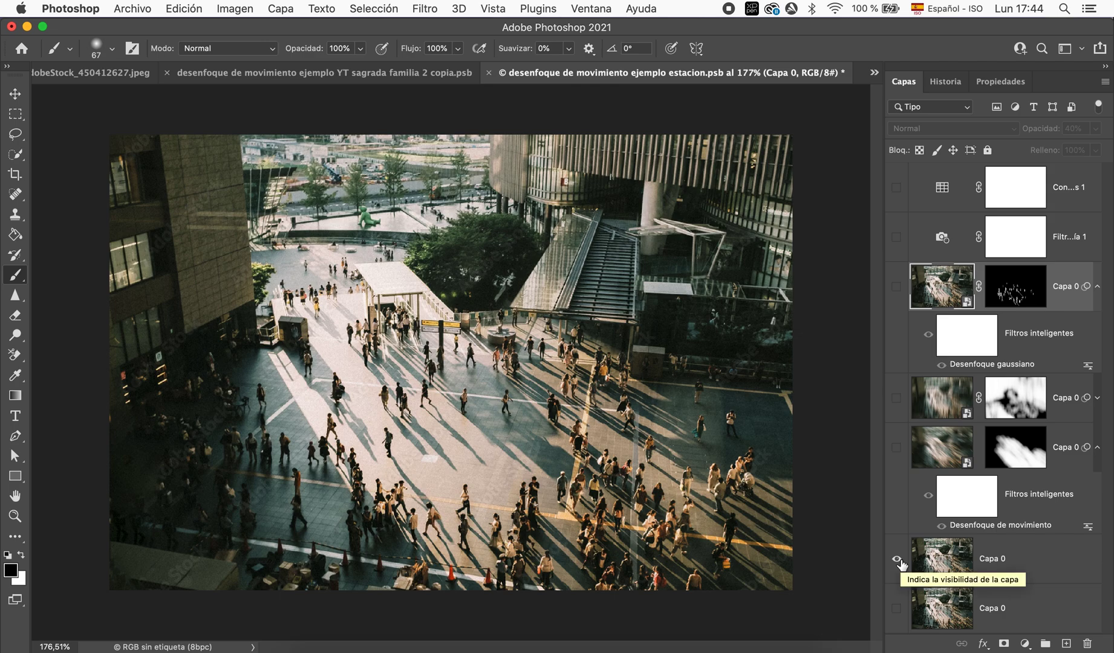
left_click(898, 560, "alt")
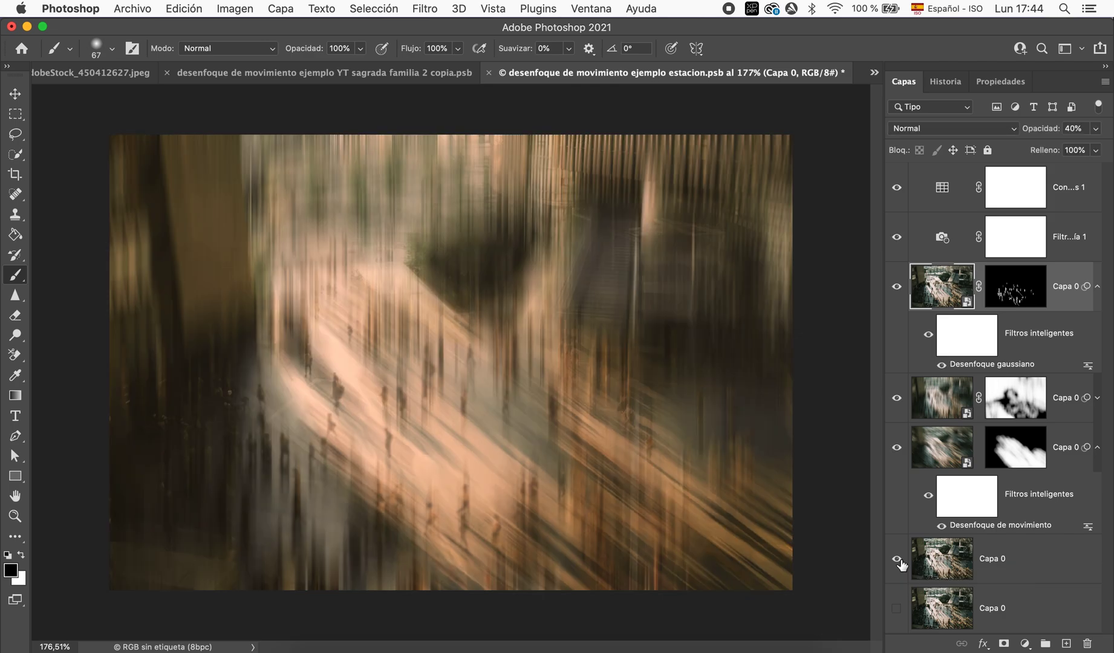
left_click(1003, 289)
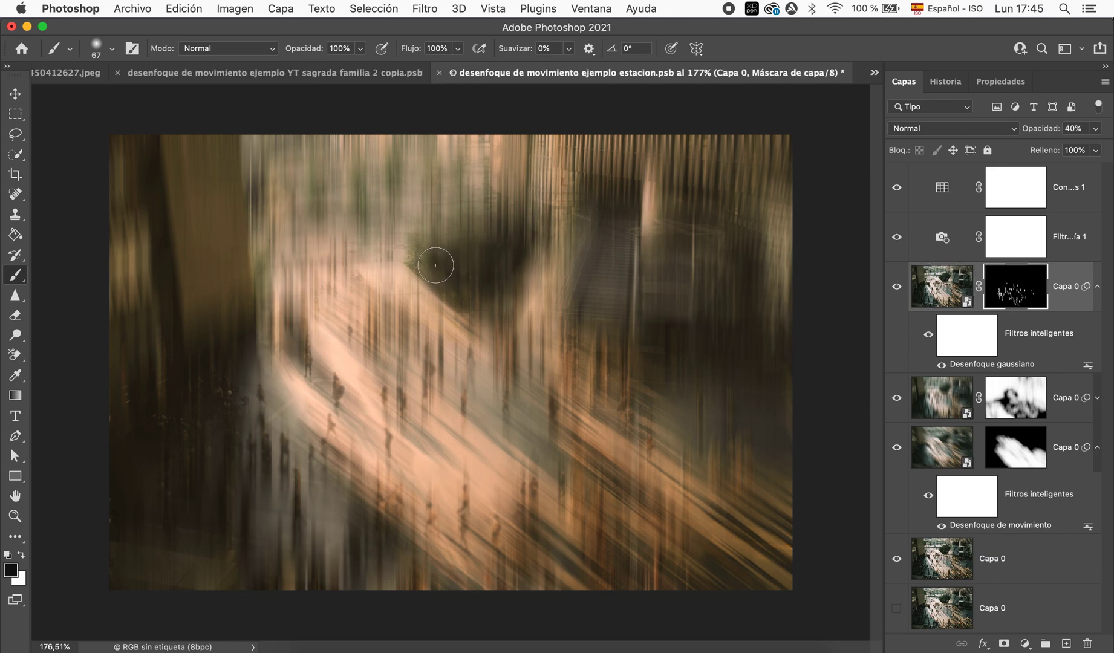
Step: Paint a small white dot on the top Capa 0 mask with a finer brush, then collapse its filters
key("x")
left_click(376, 212)
key("x")
left_click_drag(409, 248, 370, 218)
key("x")
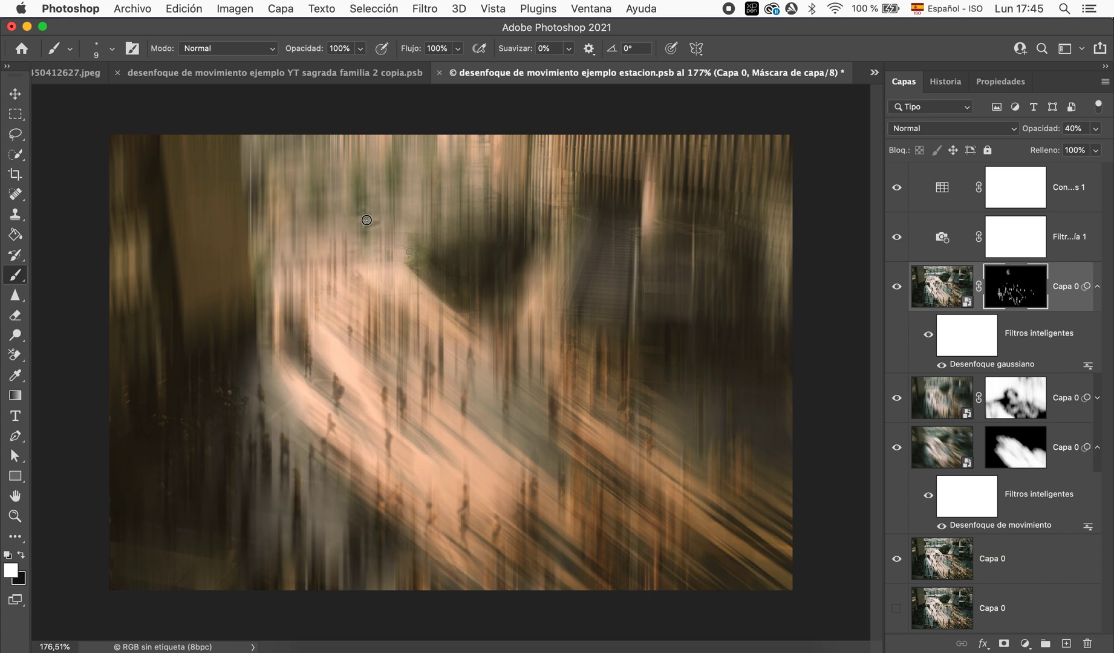
key("x")
key("d")
left_click(1097, 286)
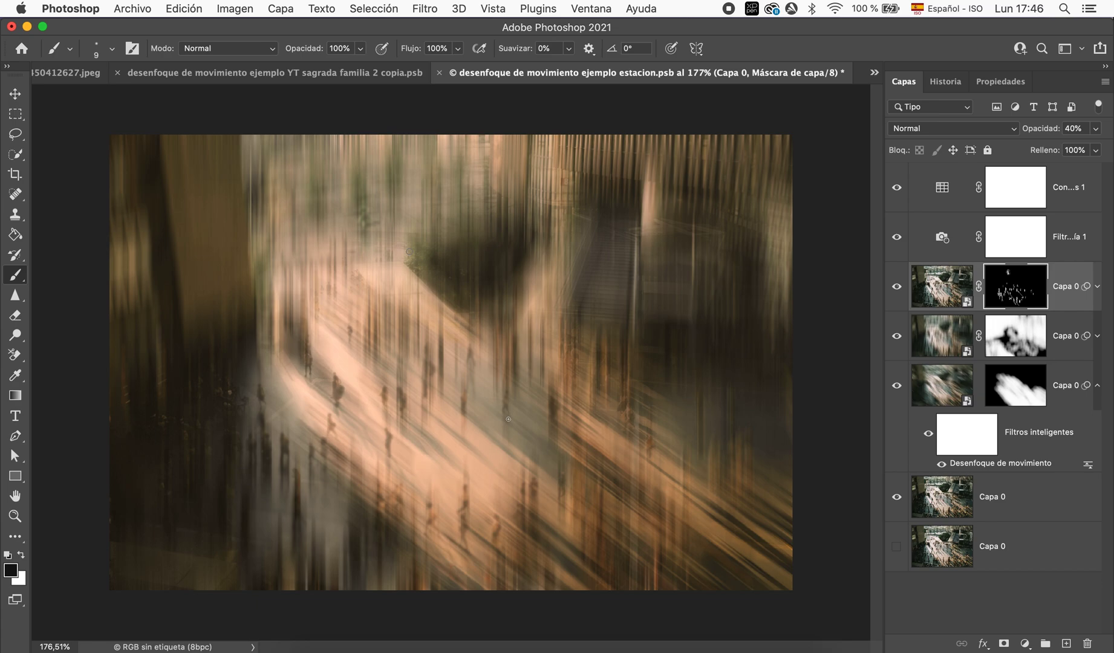
Step: Rebuild the station composite layer by layer from the sharp original, then switch to 'chica japon centro de frente'
left_click(898, 551, "alt")
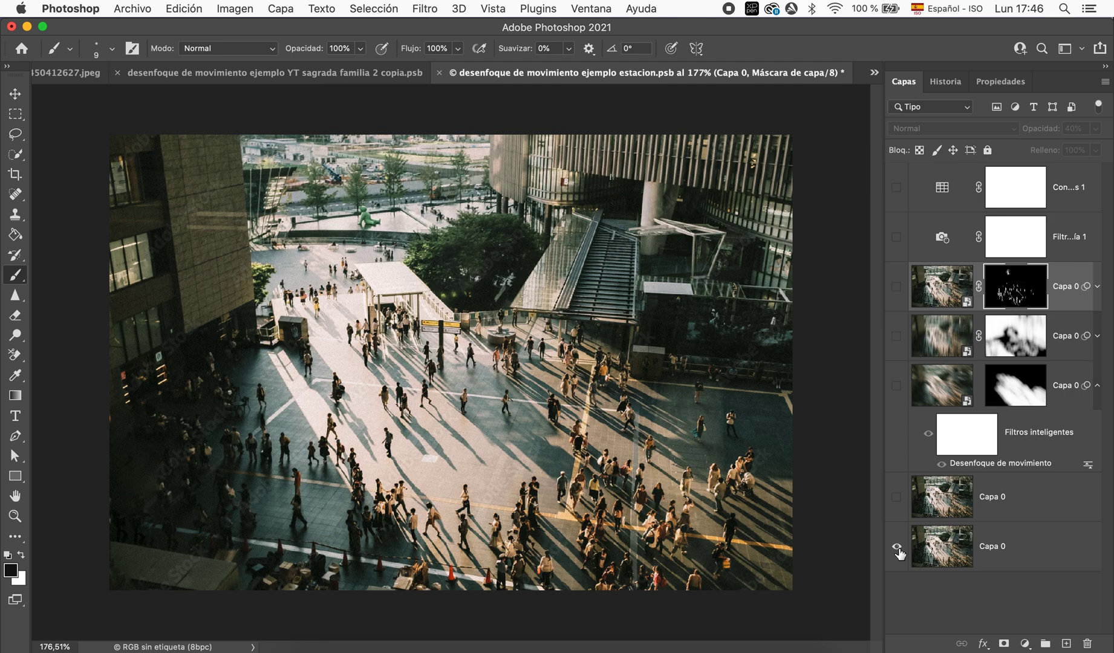
left_click(898, 496)
left_click(897, 386)
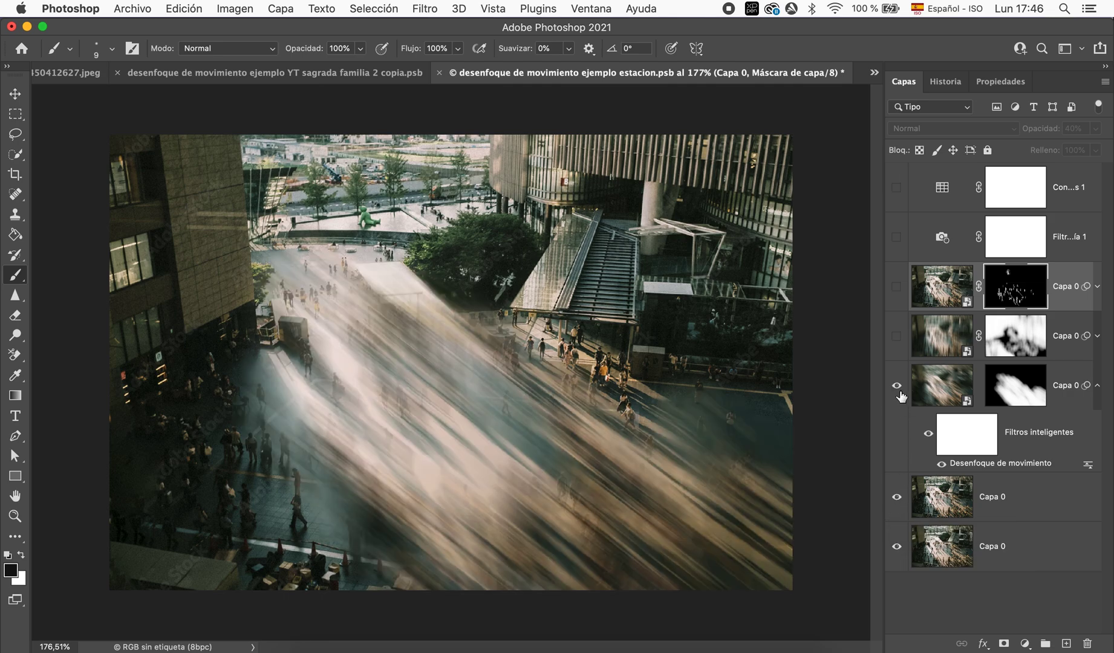
left_click(897, 336)
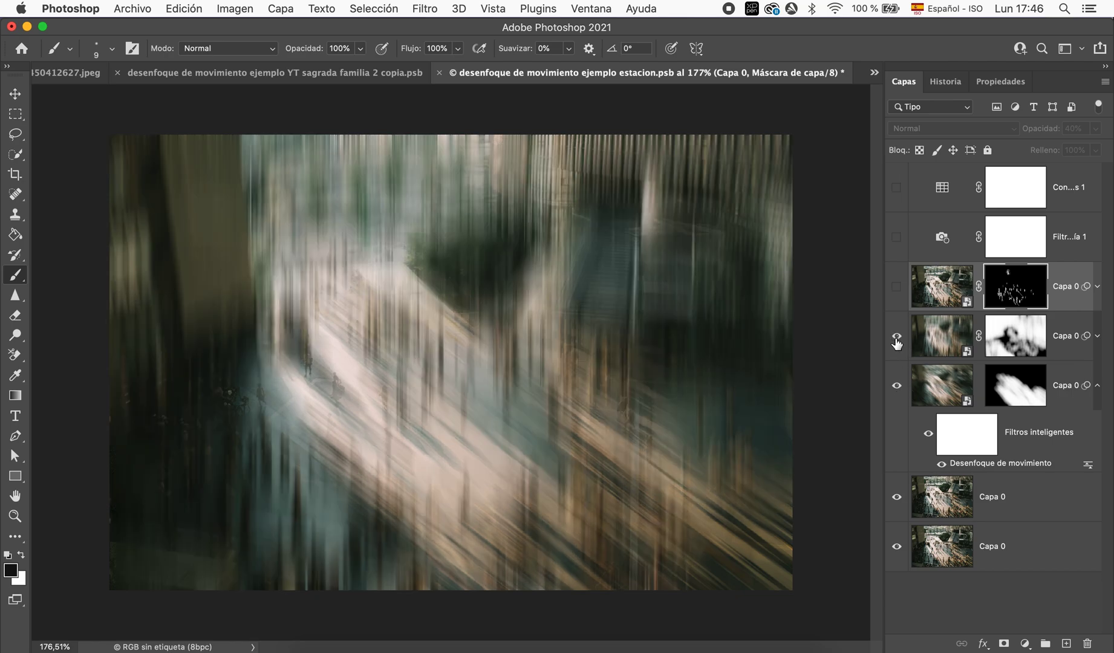
left_click(897, 288)
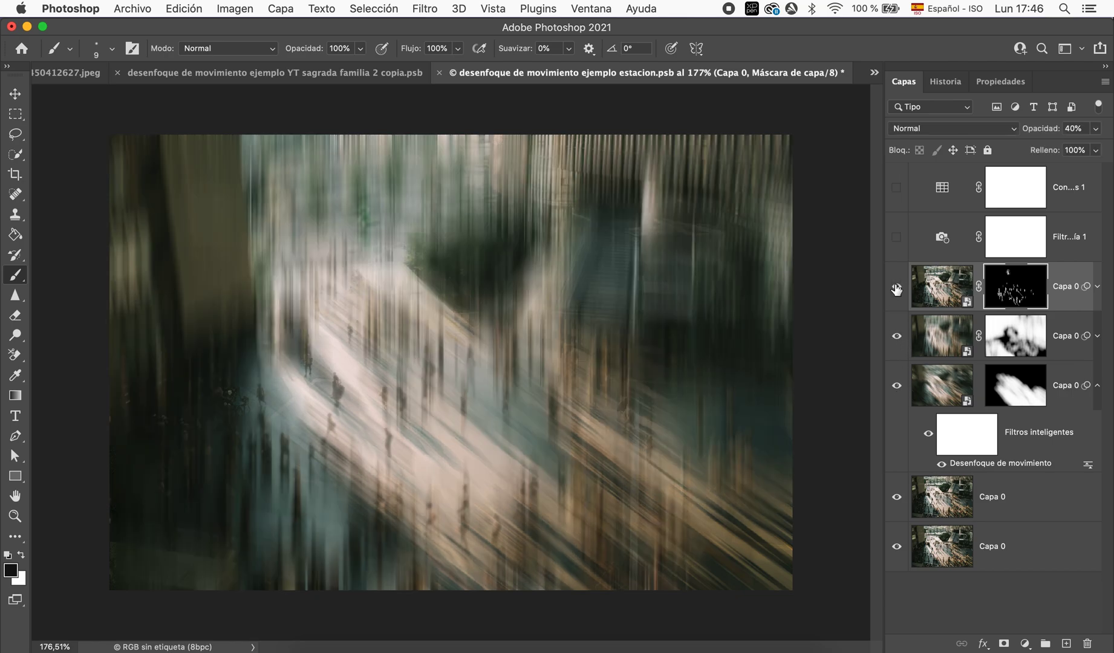
left_click(875, 72)
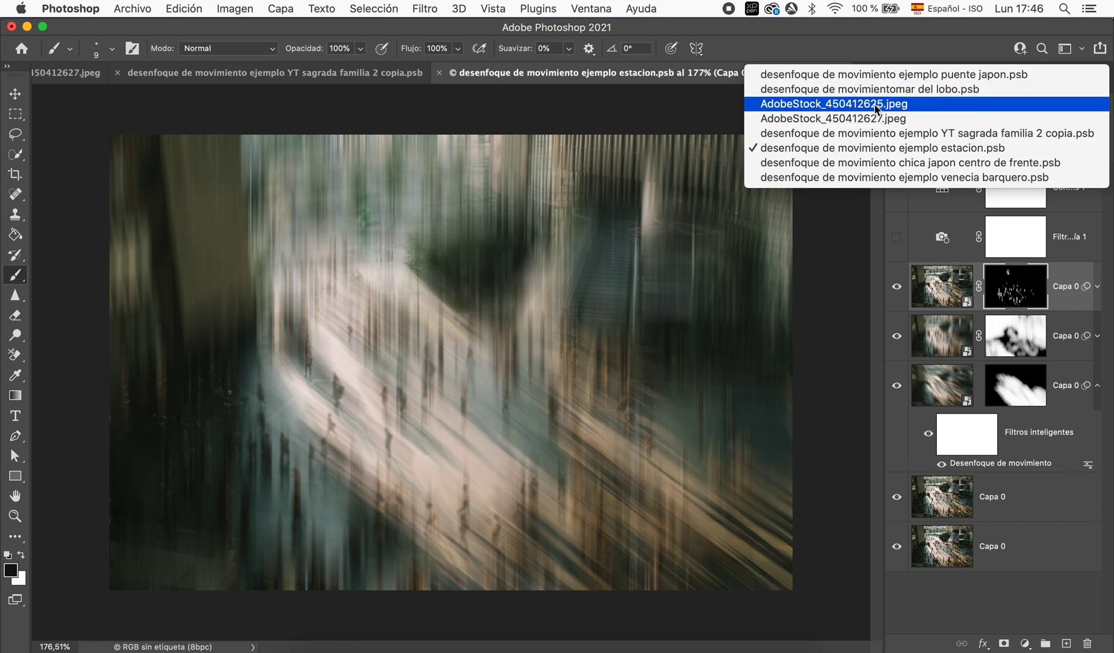
left_click(875, 162)
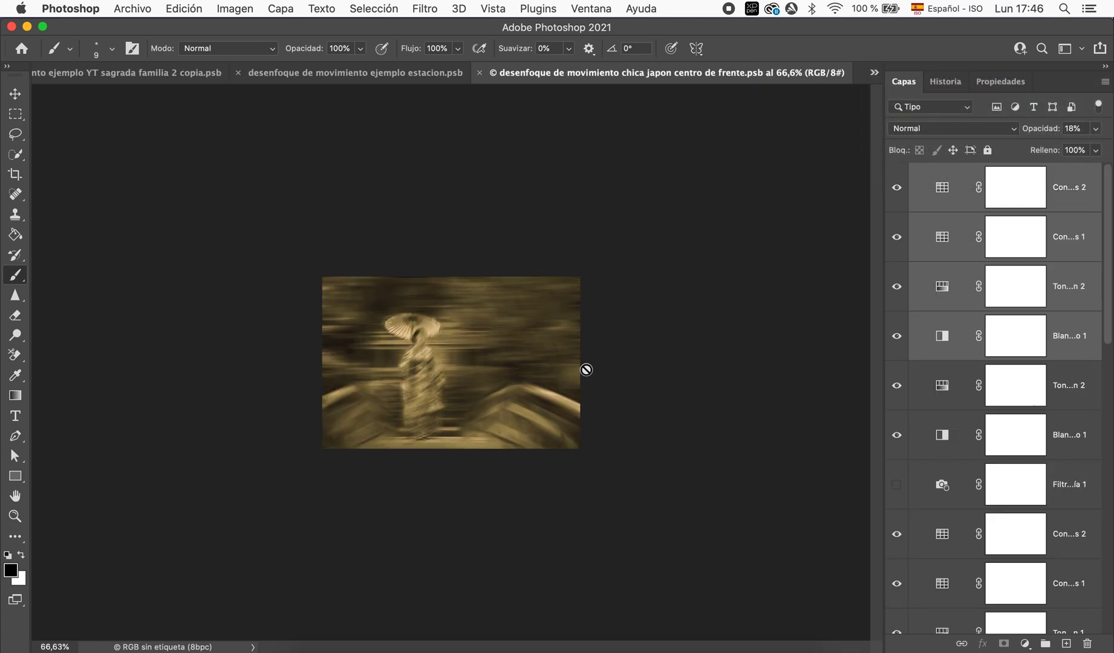
Step: Inspect the umbrella-woman layer stack and reveal a Capa 1 layer's motion blur filter
scroll(587, 369, "up", 5)
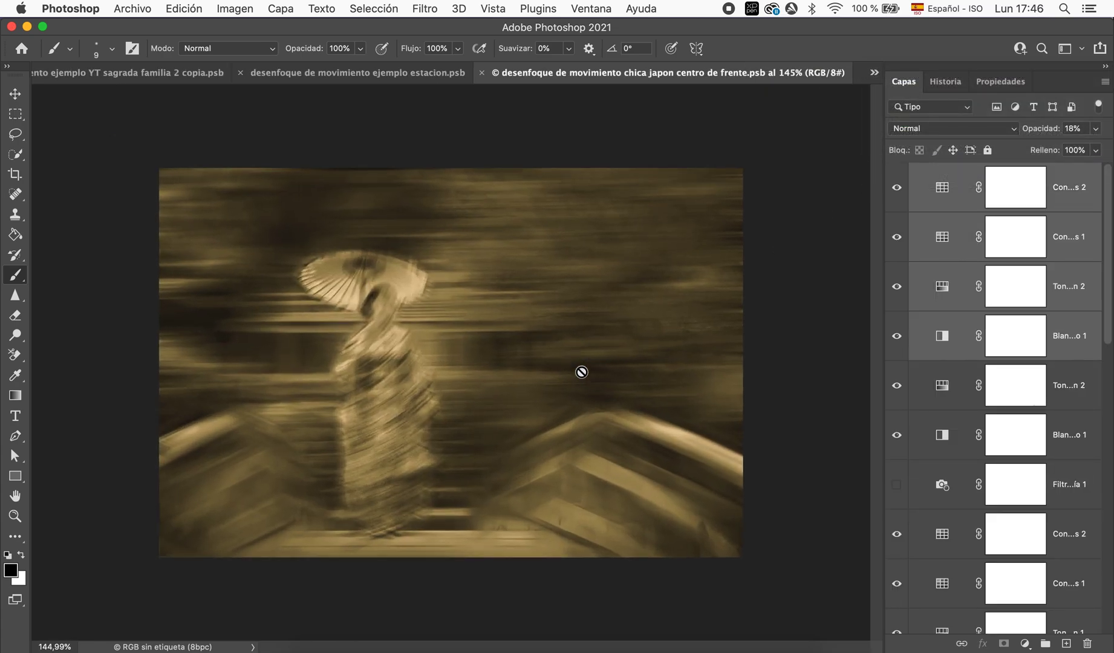
scroll(582, 372, "up", 1)
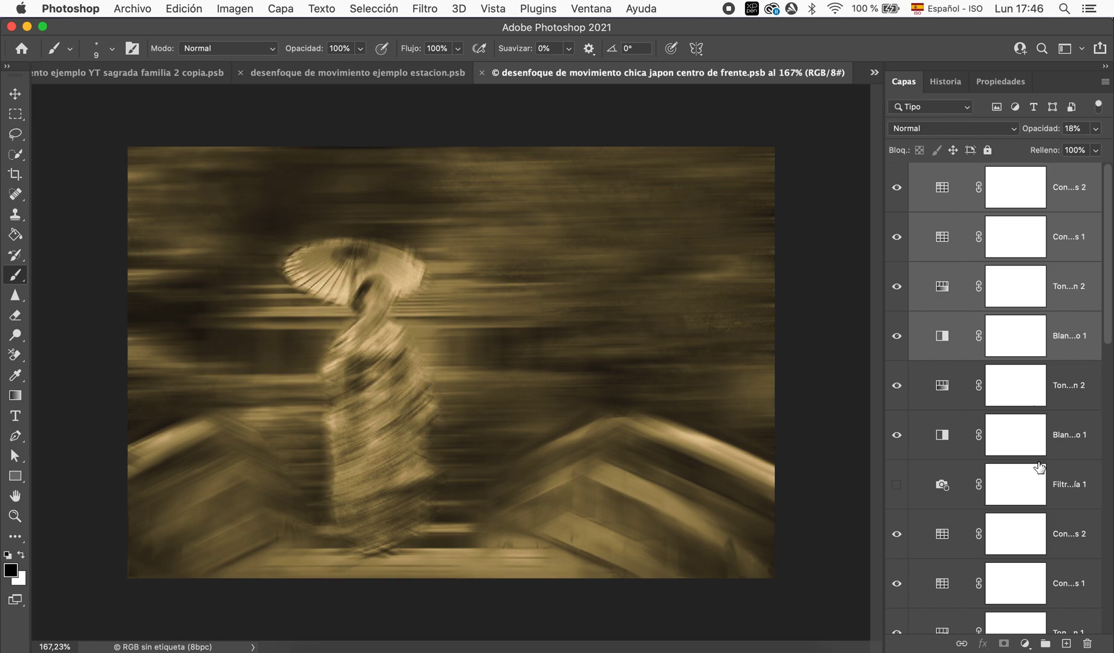
scroll(1036, 469, "down", 5)
scroll(1034, 472, "down", 5)
scroll(1031, 476, "down", 5)
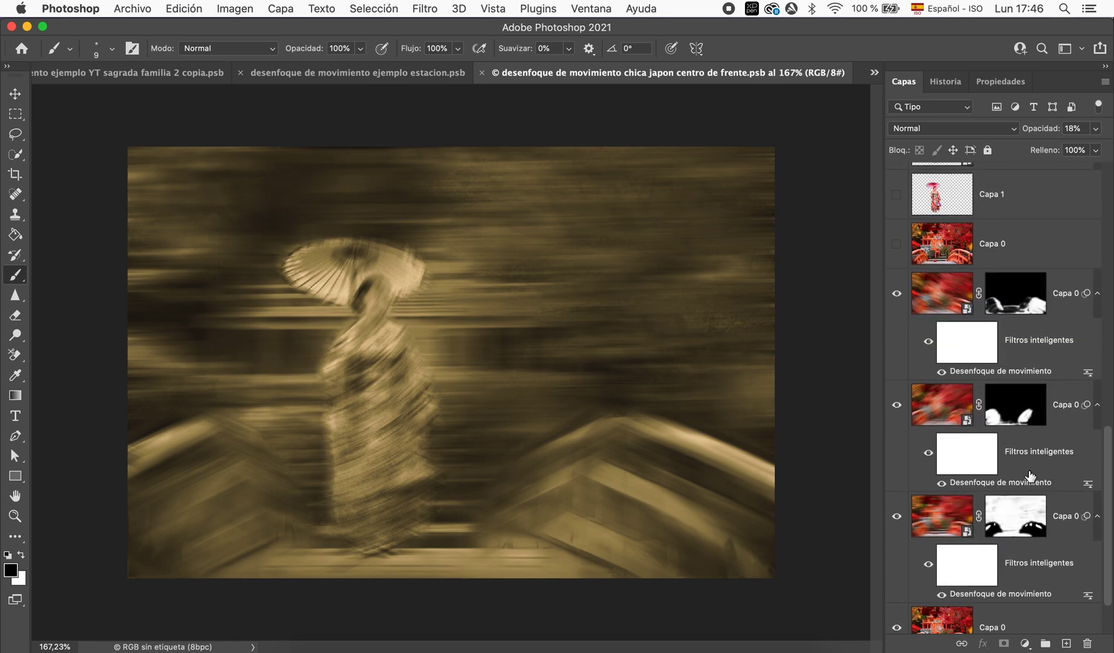
scroll(1031, 476, "up", 3)
scroll(1047, 355, "up", 2)
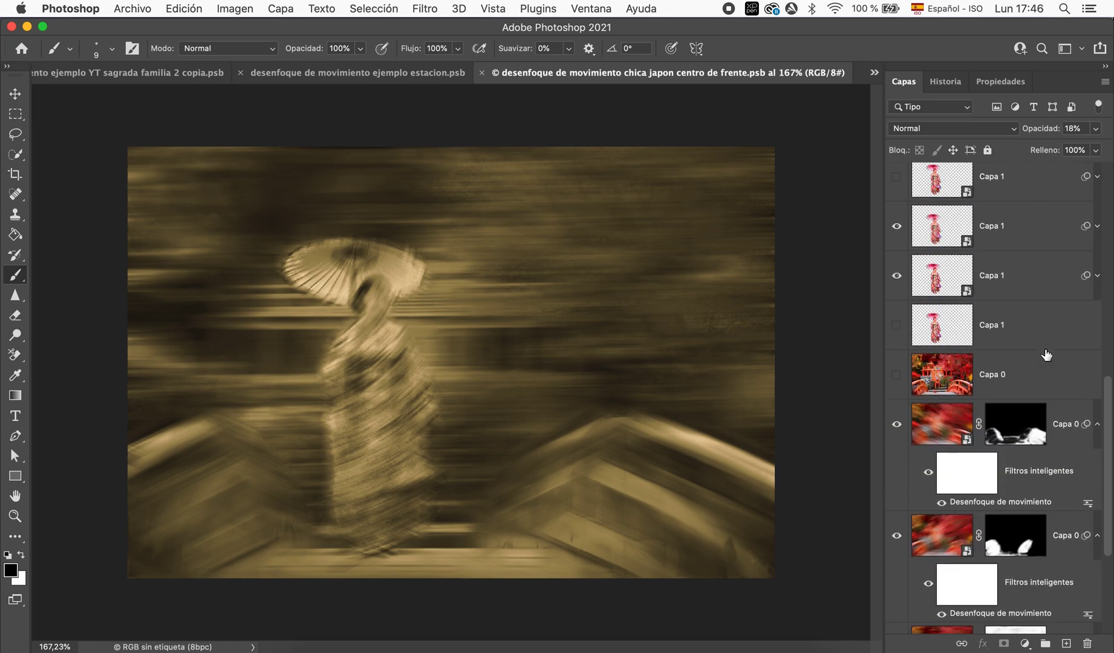
left_click(1098, 228)
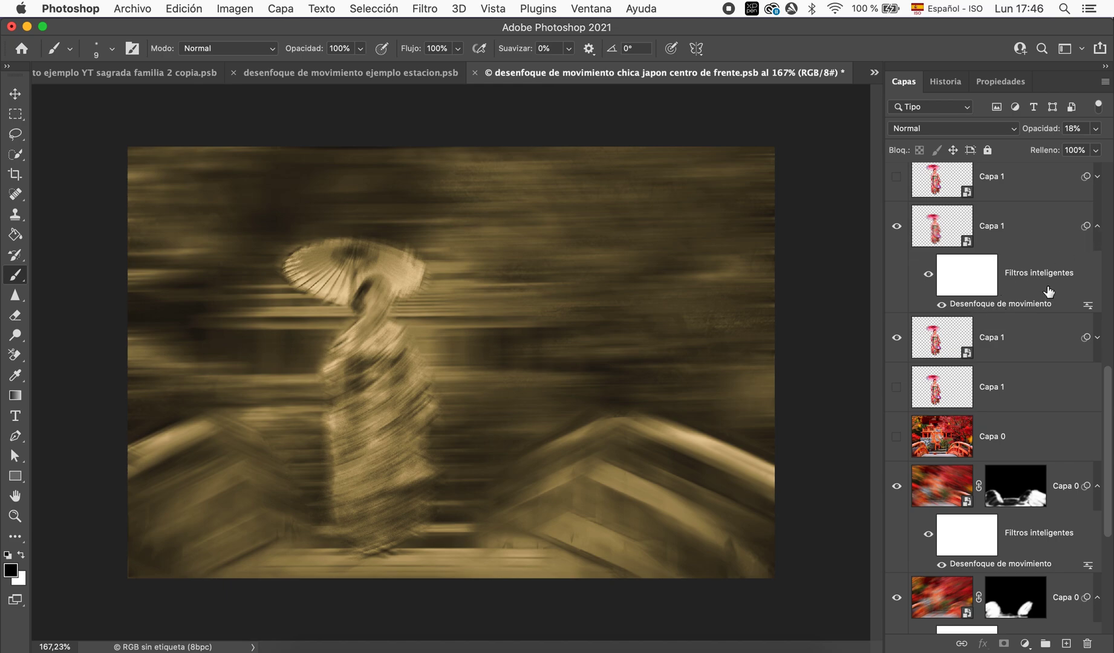
Step: Turn on another Capa 1 figure layer and reveal the Gaussian and radial blur filters
scroll(1049, 293, "up", 2)
left_click(899, 271)
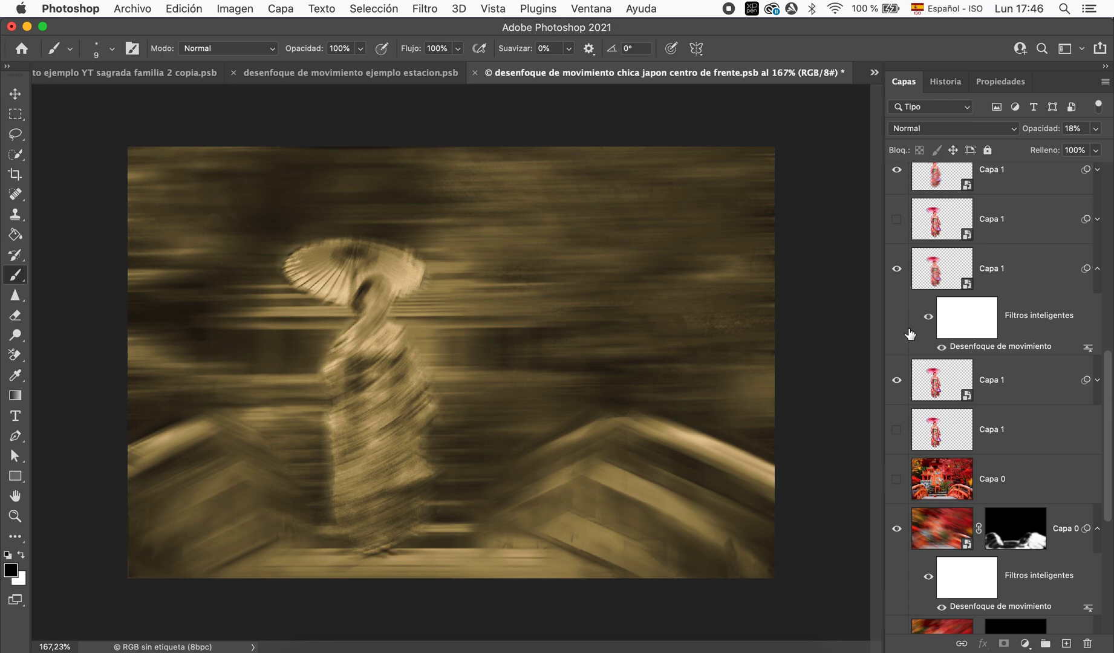
left_click(1098, 380)
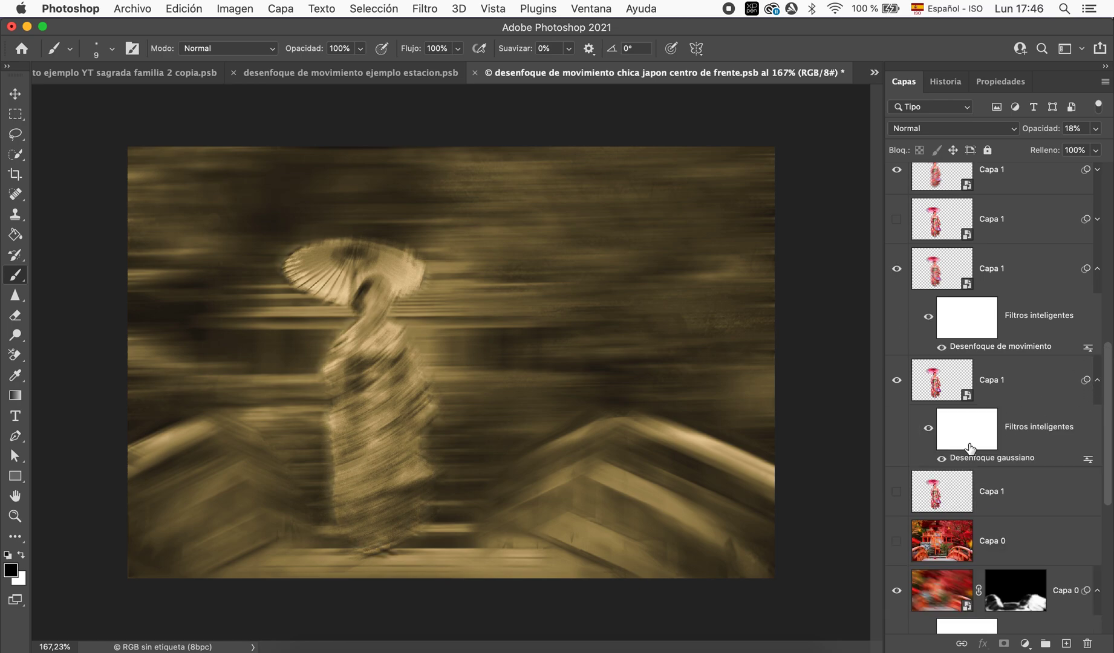
scroll(1013, 461, "up", 3)
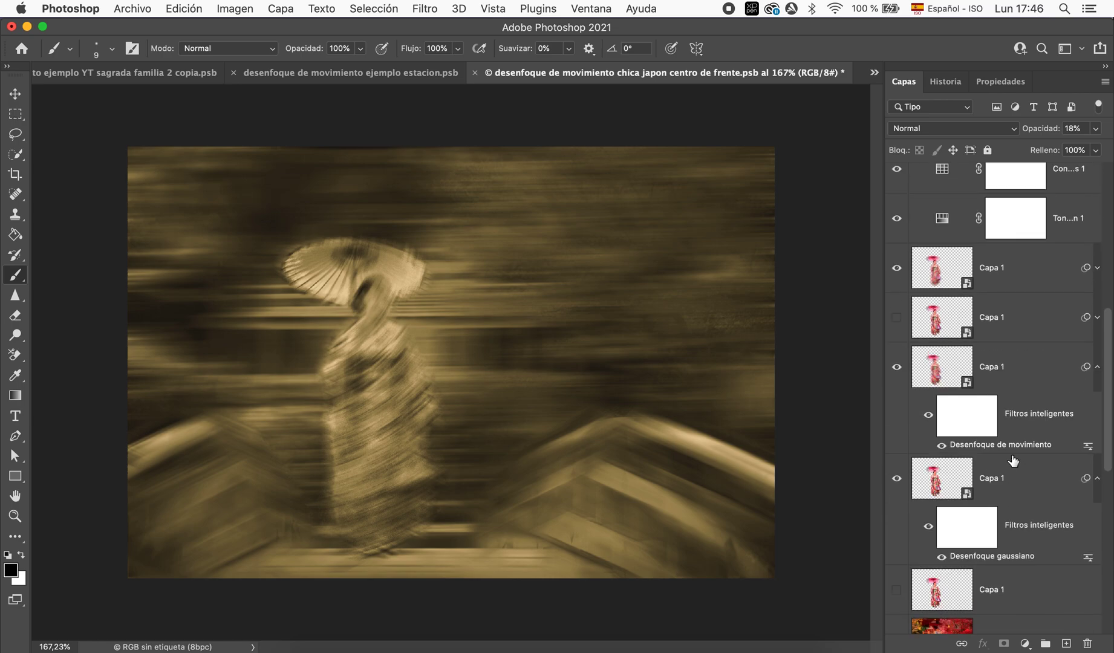
left_click(1097, 269)
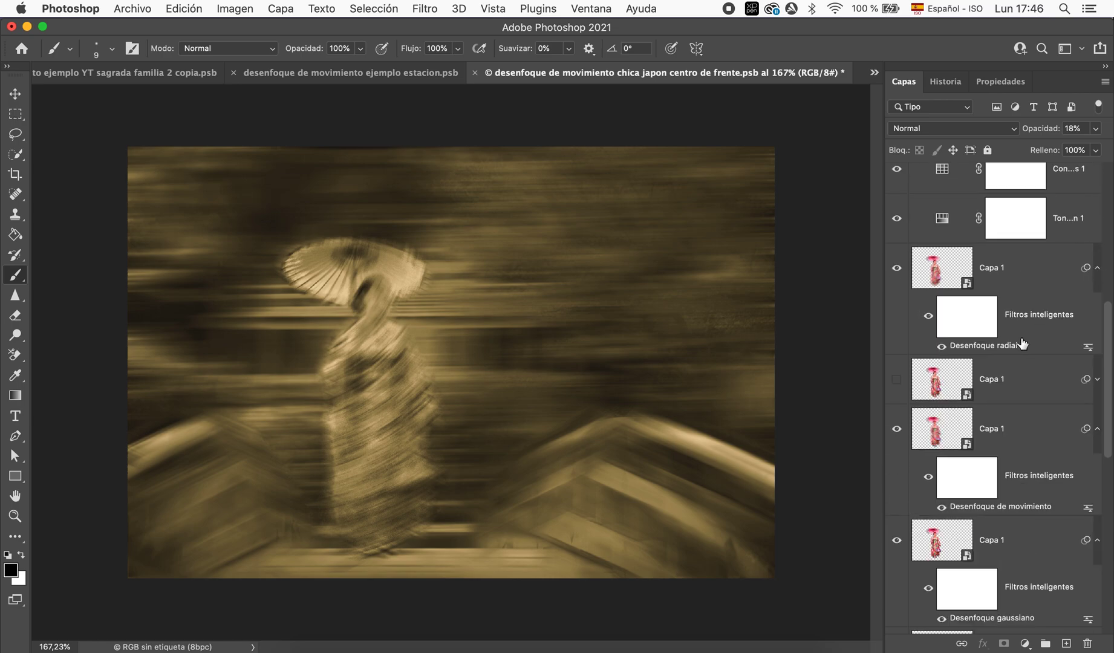
Step: Toggle the figure copies, leaving radial and motion blur visible, Gaussian and plain hidden
left_click(897, 429)
left_click(897, 540)
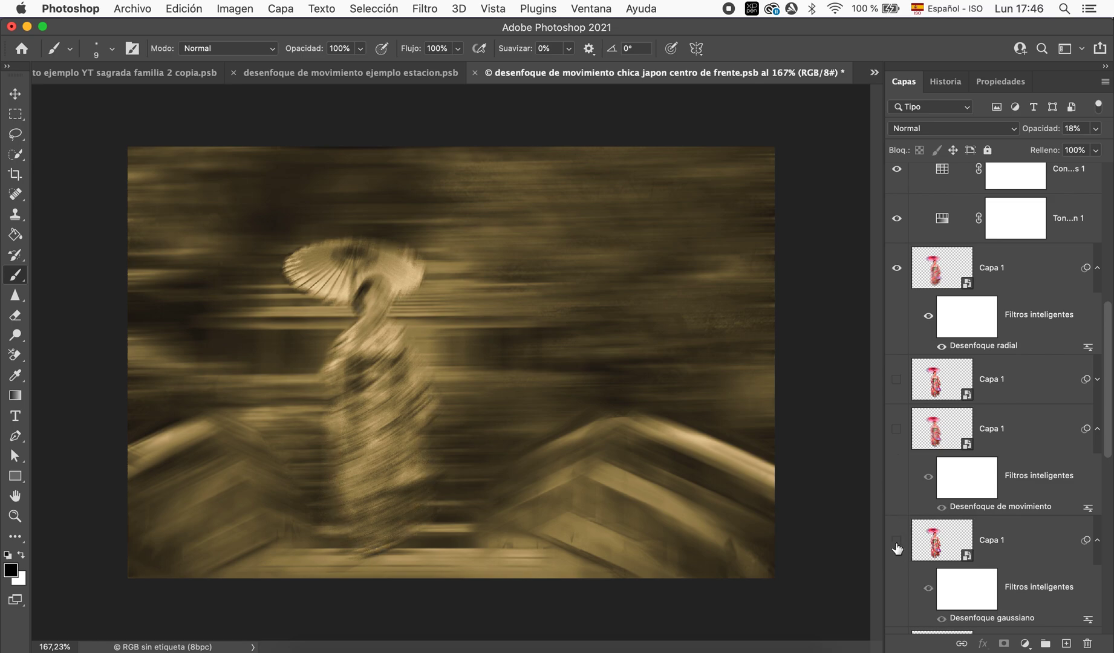
left_click(896, 545)
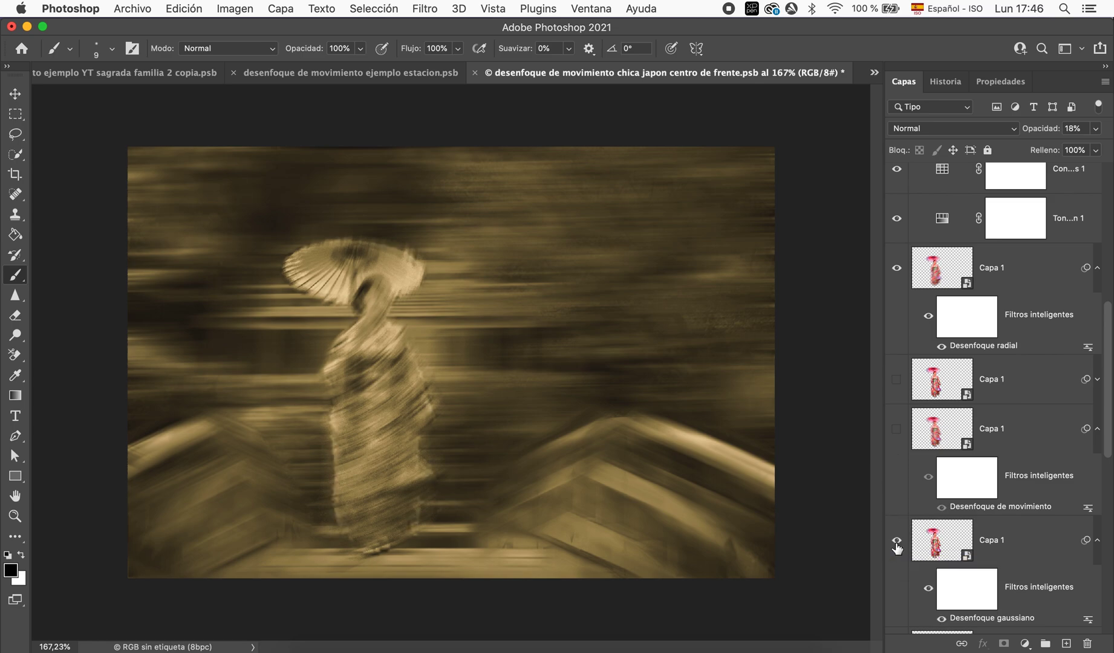
left_click(897, 380)
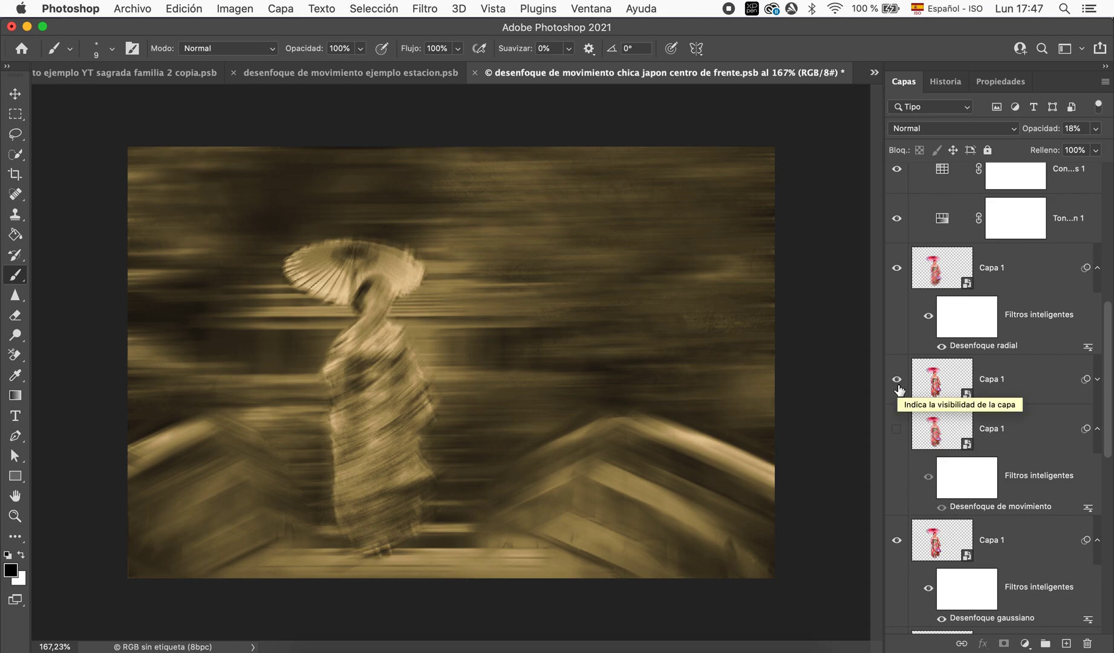
left_click(897, 380)
left_click(897, 430)
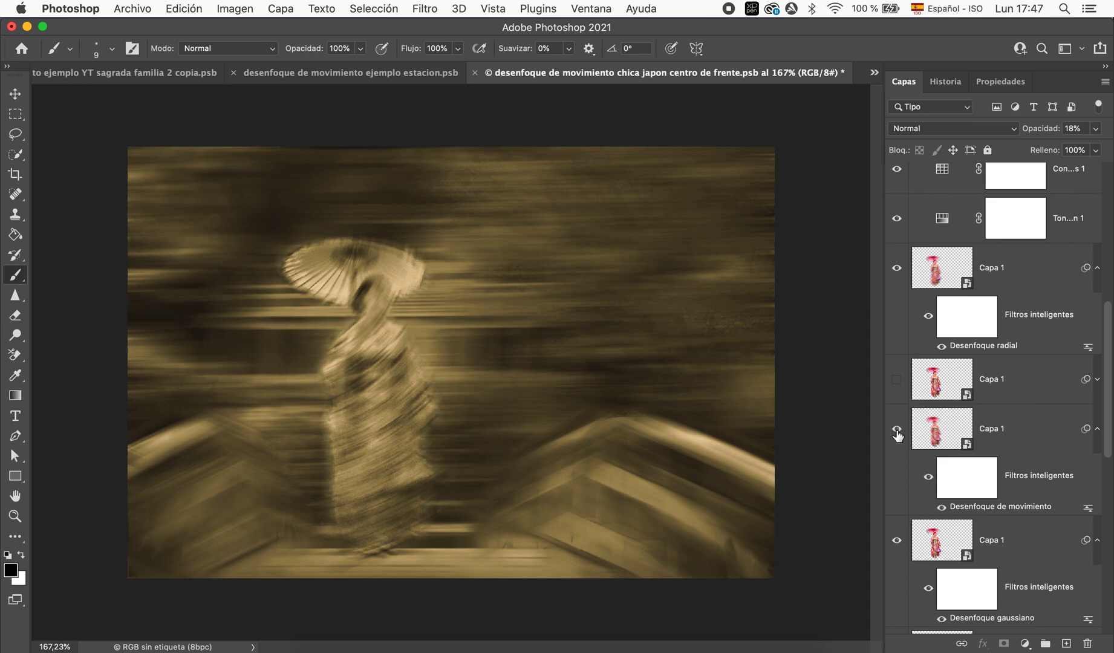
left_click(897, 541)
scroll(608, 453, "down", 3)
left_click(874, 72)
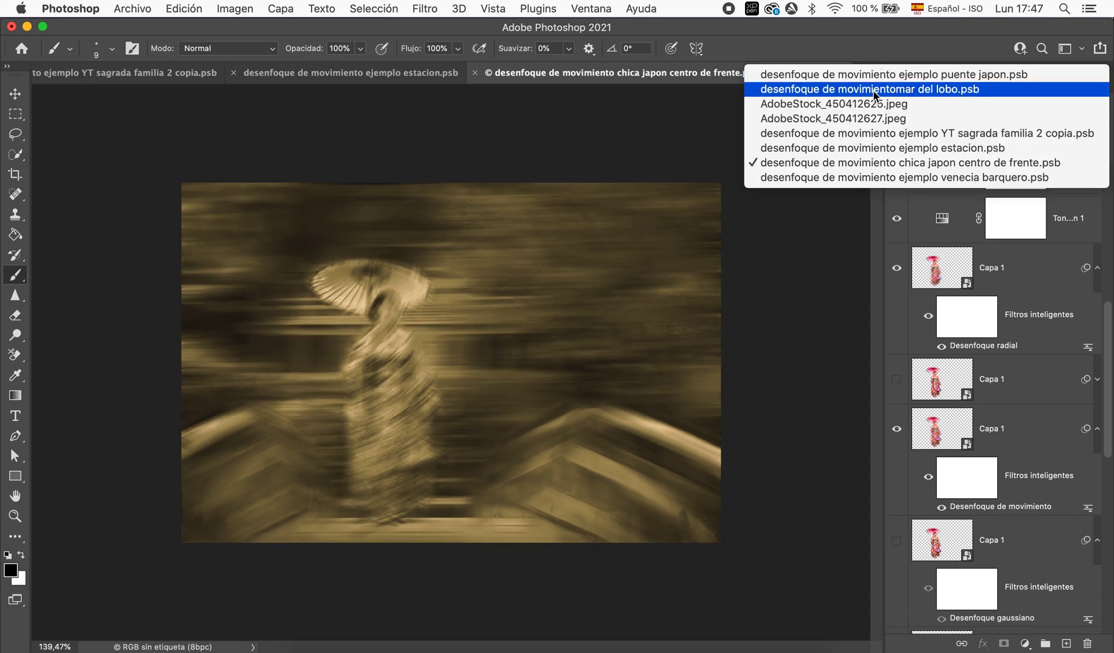
Step: Switch to the Venice gondola document and select the hidden gondola copy layer
left_click(875, 177)
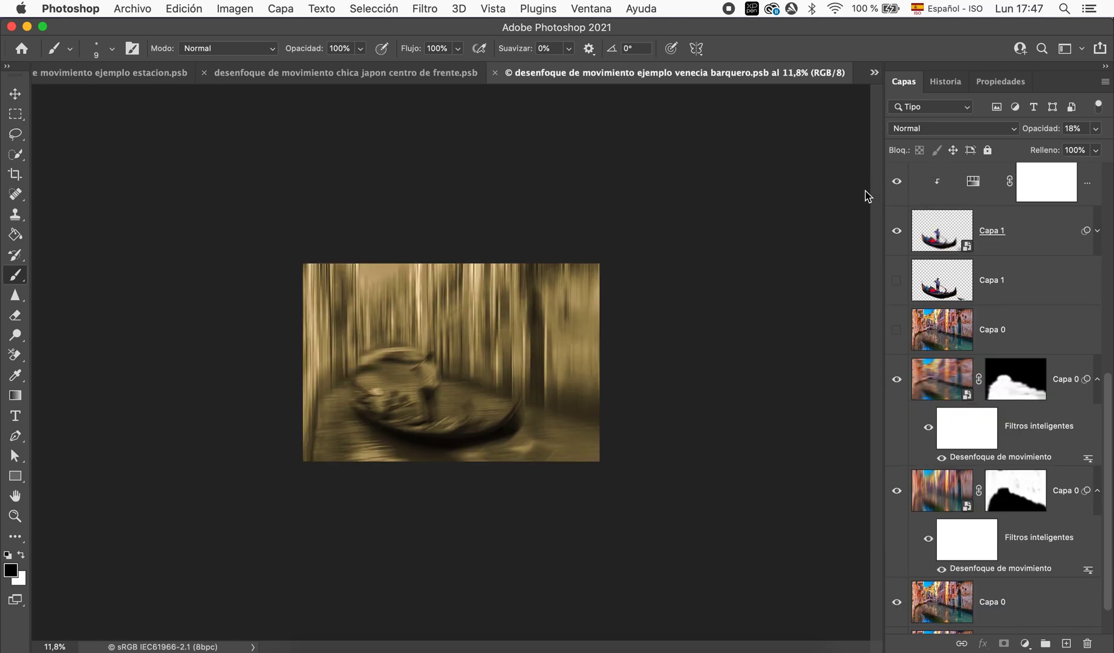
scroll(705, 364, "up", 5)
scroll(706, 365, "up", 2)
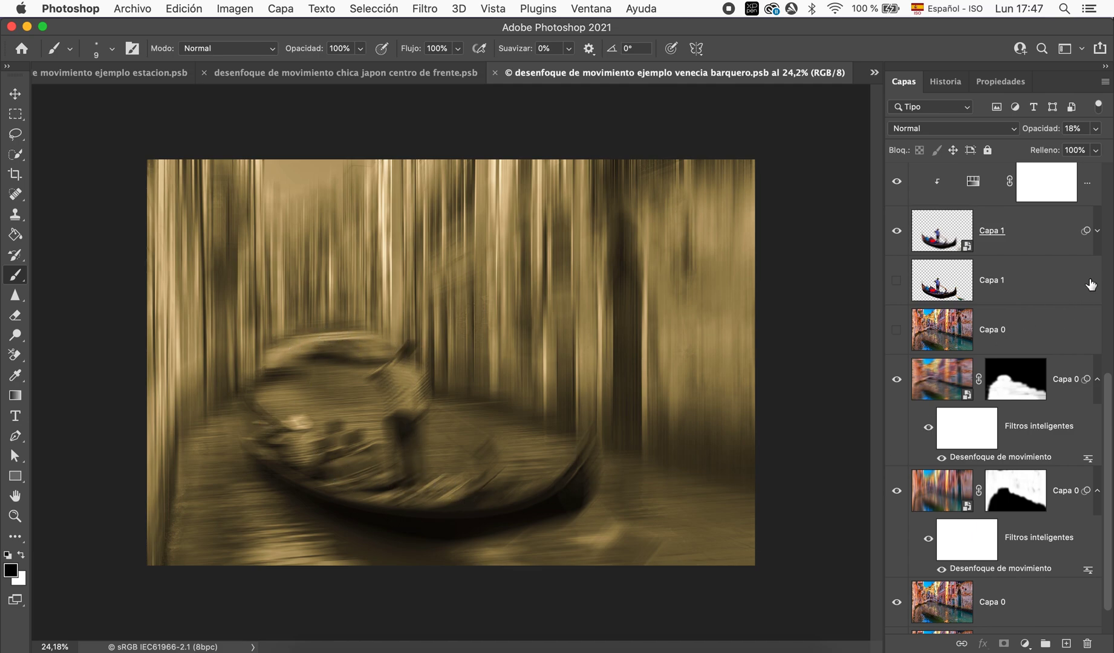
left_click(1067, 289)
scroll(906, 245, "up", 3)
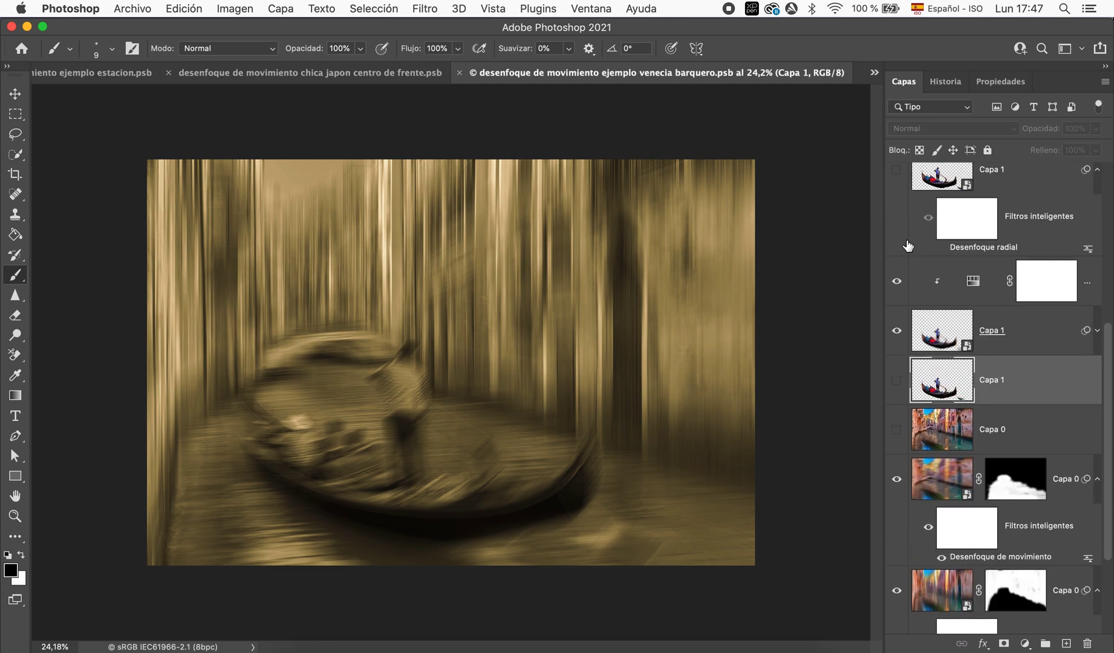
scroll(905, 245, "up", 1)
scroll(932, 230, "up", 1)
scroll(935, 229, "up", 1)
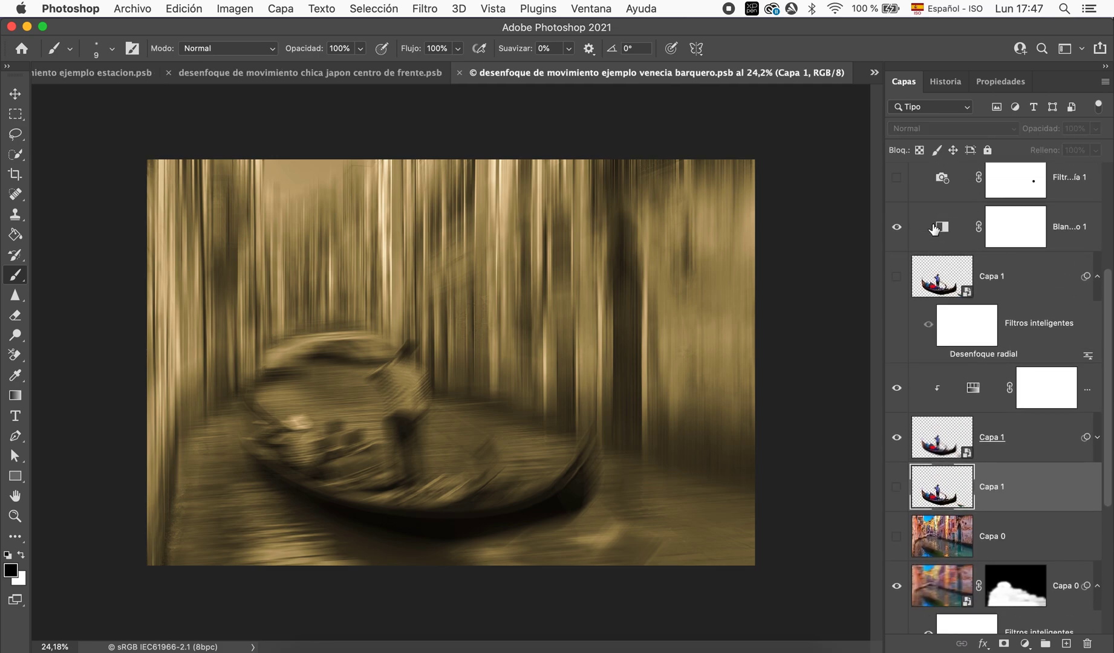
scroll(971, 252, "up", 3)
scroll(971, 252, "up", 2)
scroll(970, 254, "down", 5)
scroll(970, 260, "down", 1)
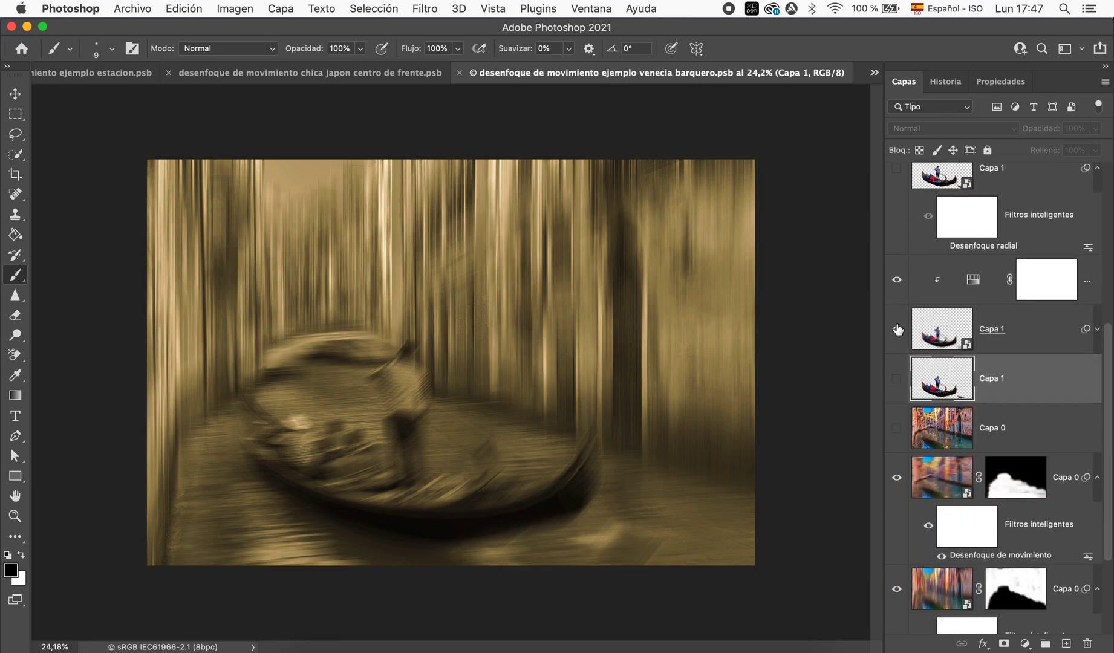
Step: Compare sharp and blurred gondolas, then show the copy with Desenfoque radial enabled
left_click(897, 379)
left_click(897, 329)
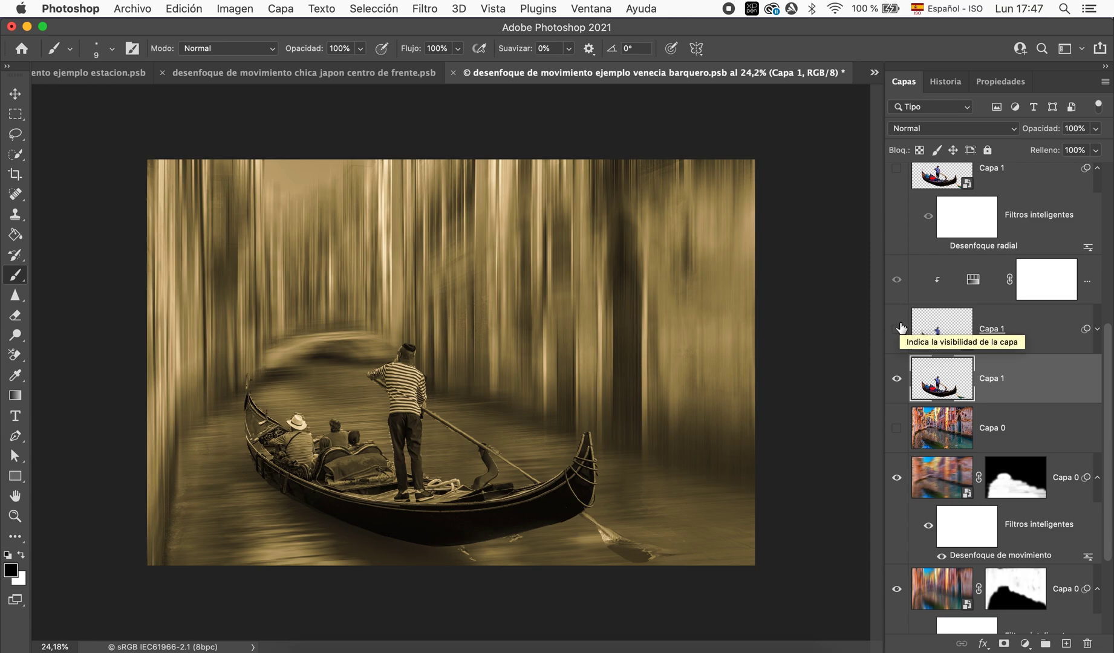
left_click(899, 328)
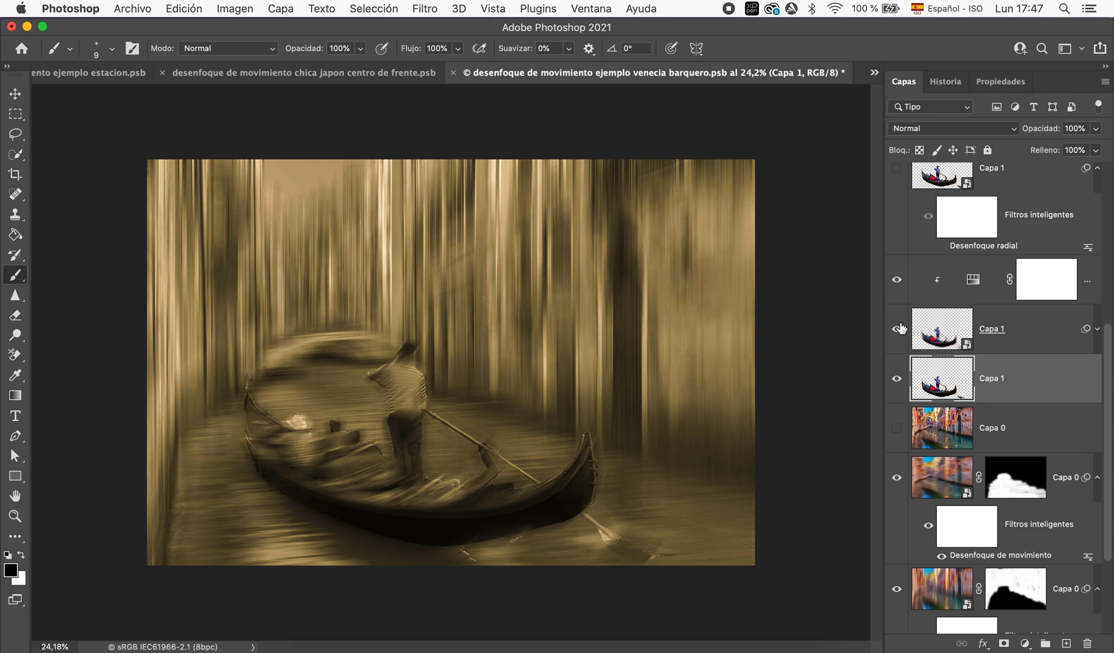
scroll(944, 294, "up", 2)
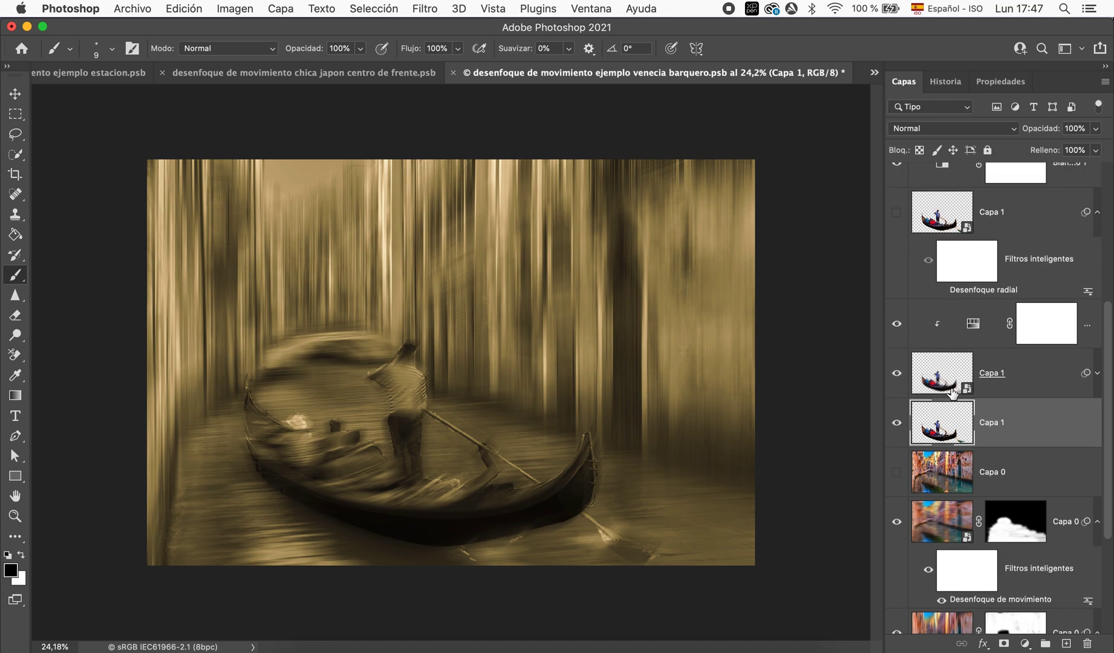
left_click(897, 374)
left_click(898, 211)
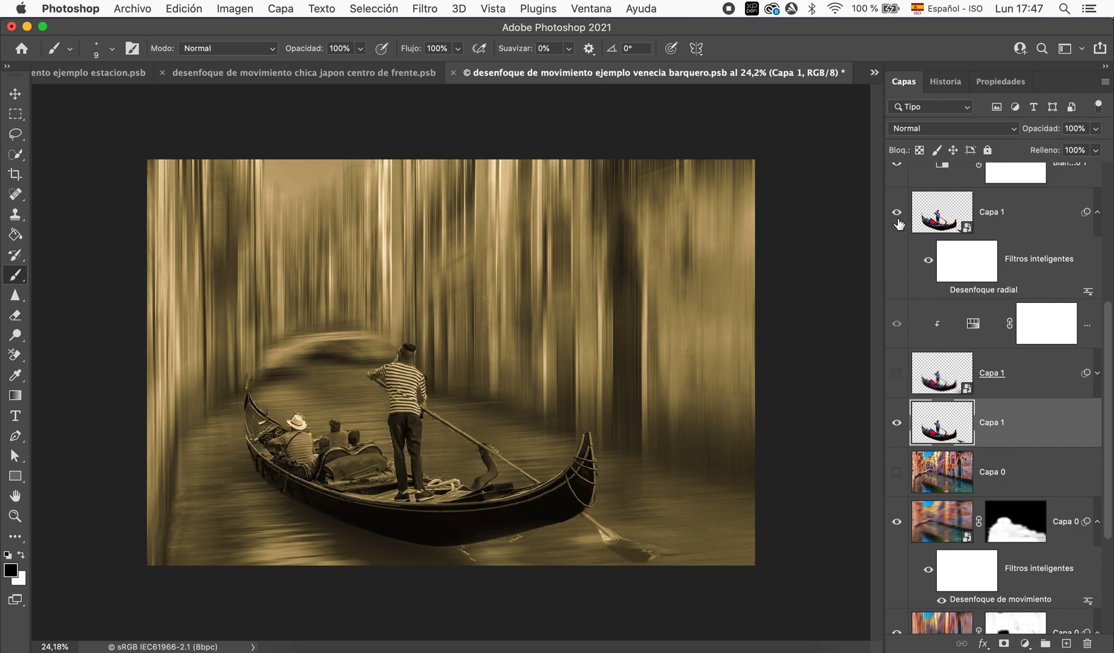
left_click(941, 291)
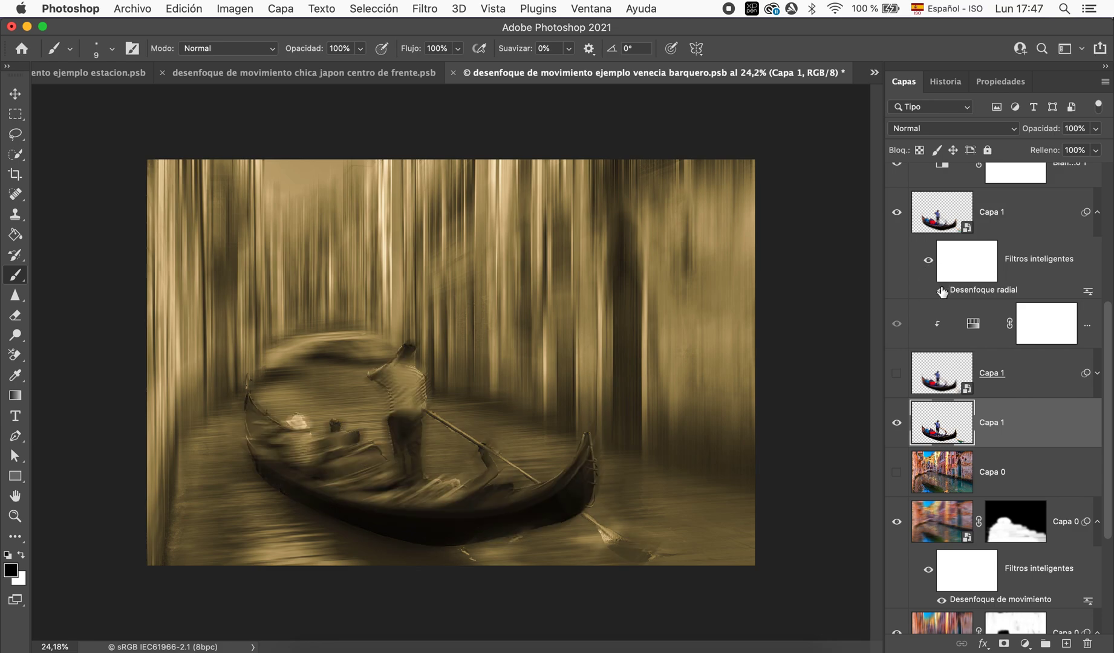
Step: Toggle the other gondola copies, ending with them hidden and only the radial-blurred boat showing
left_click(897, 374)
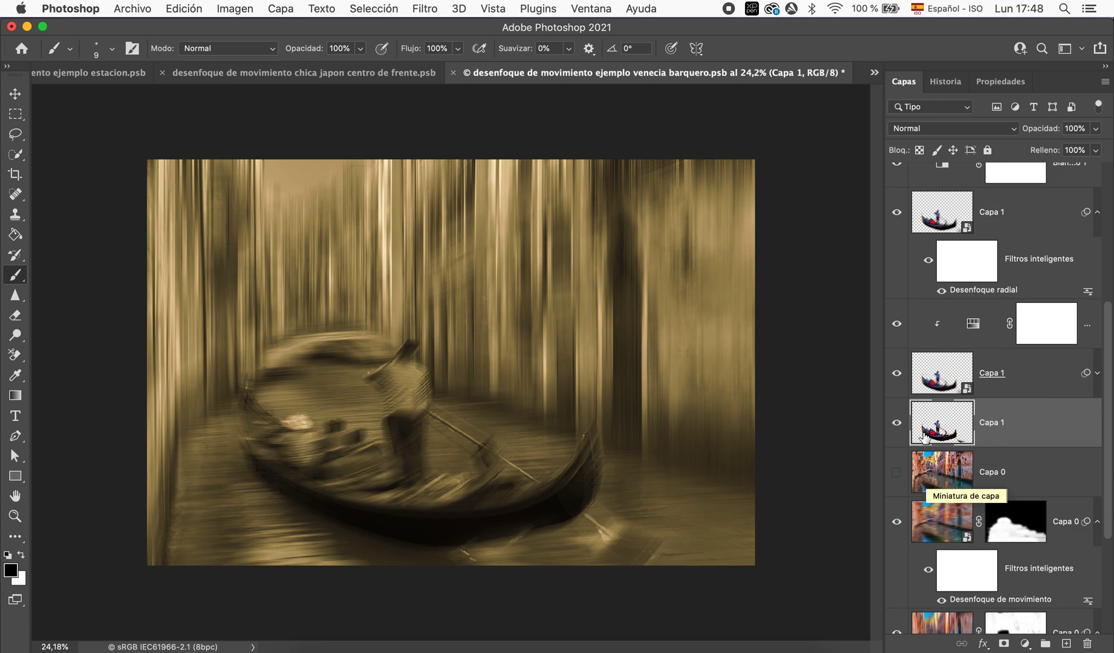
left_click(897, 423)
left_click(897, 424)
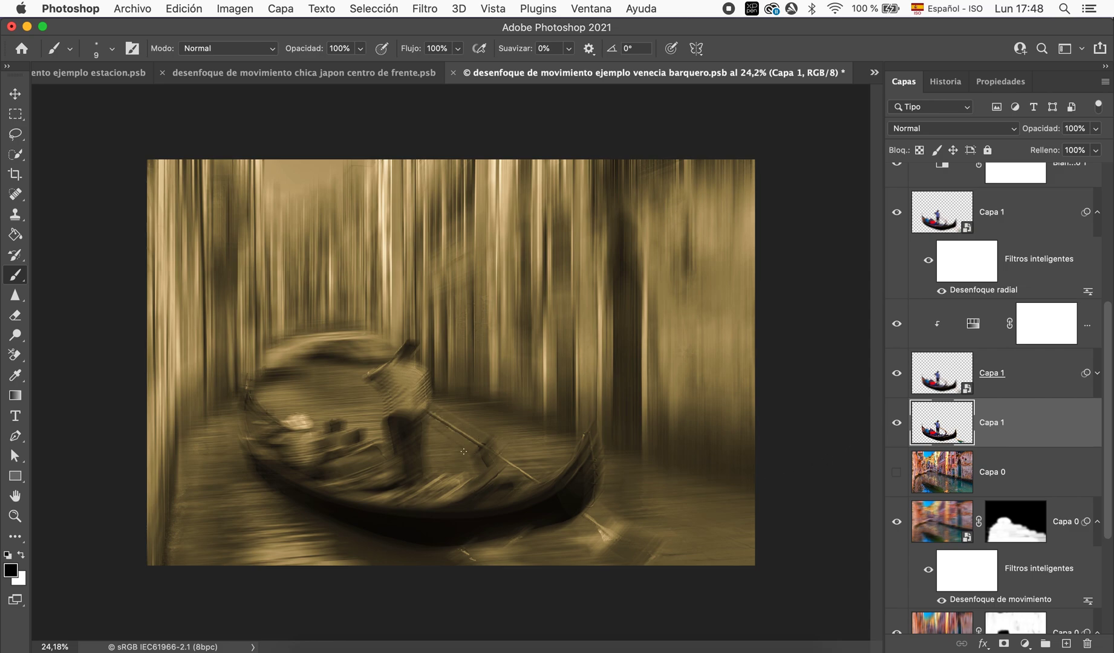
left_click(897, 426)
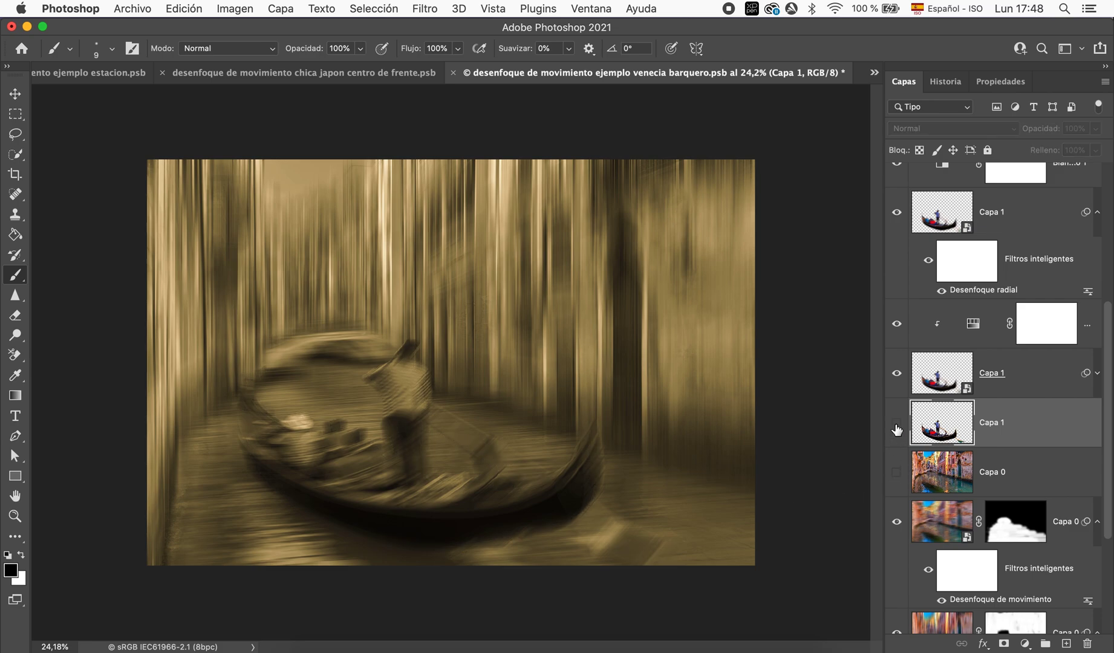
left_click(897, 374)
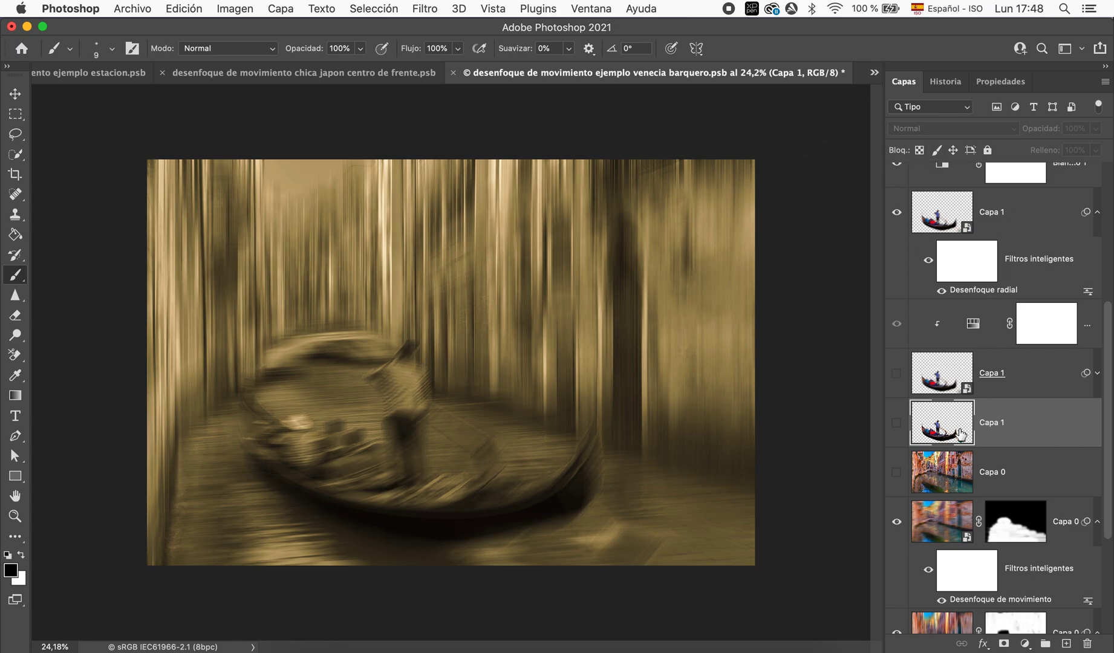
Step: Compare the original sharp Venice photo against the blurred sepia composite
scroll(961, 434, "down", 5)
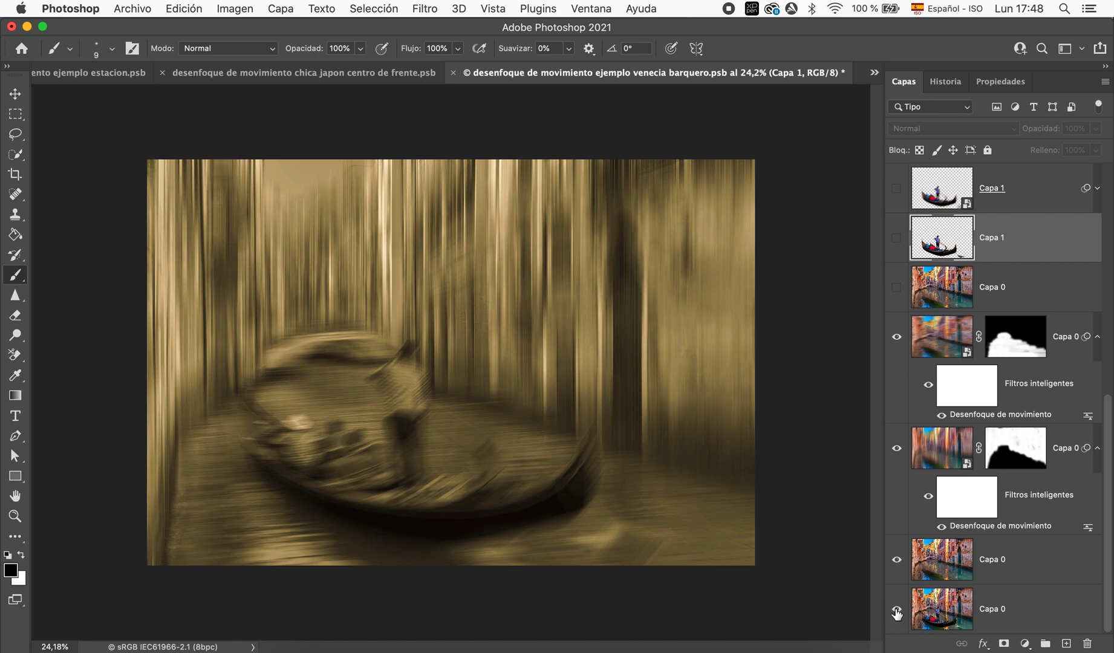
left_click(897, 611, "alt")
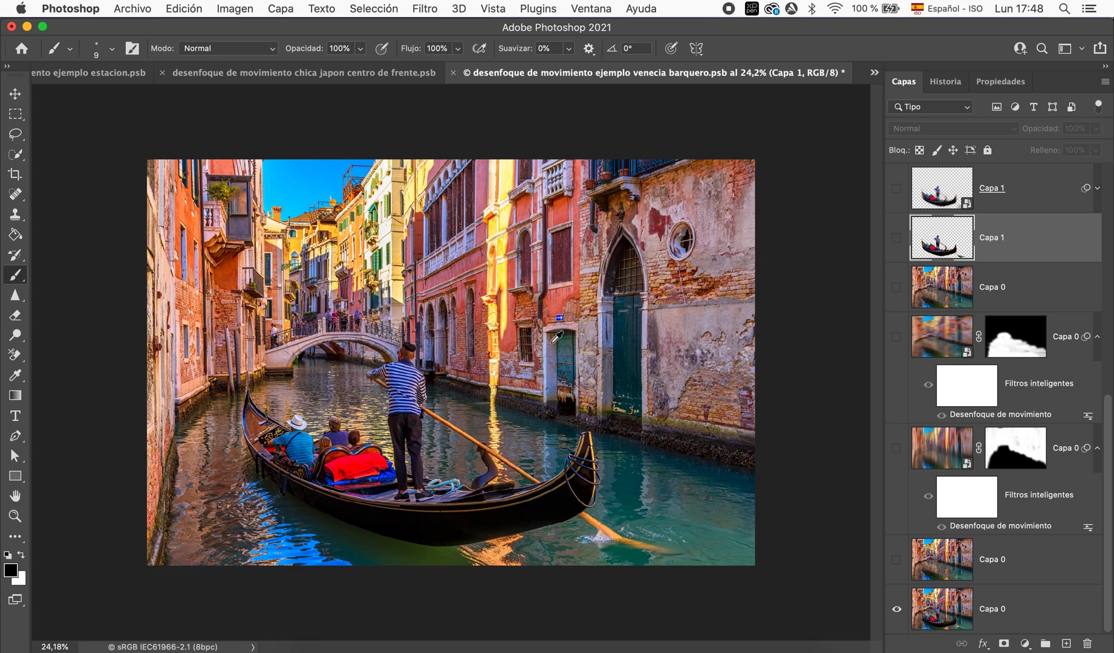
left_click(897, 613, "alt")
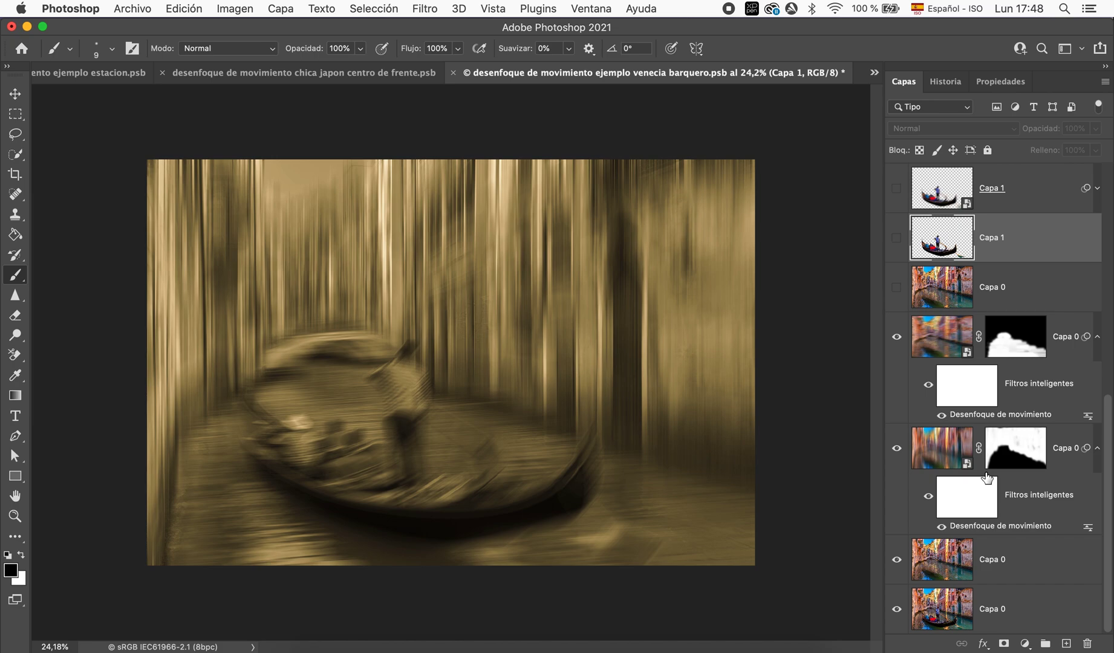
scroll(1004, 393, "up", 10)
scroll(1041, 273, "up", 5)
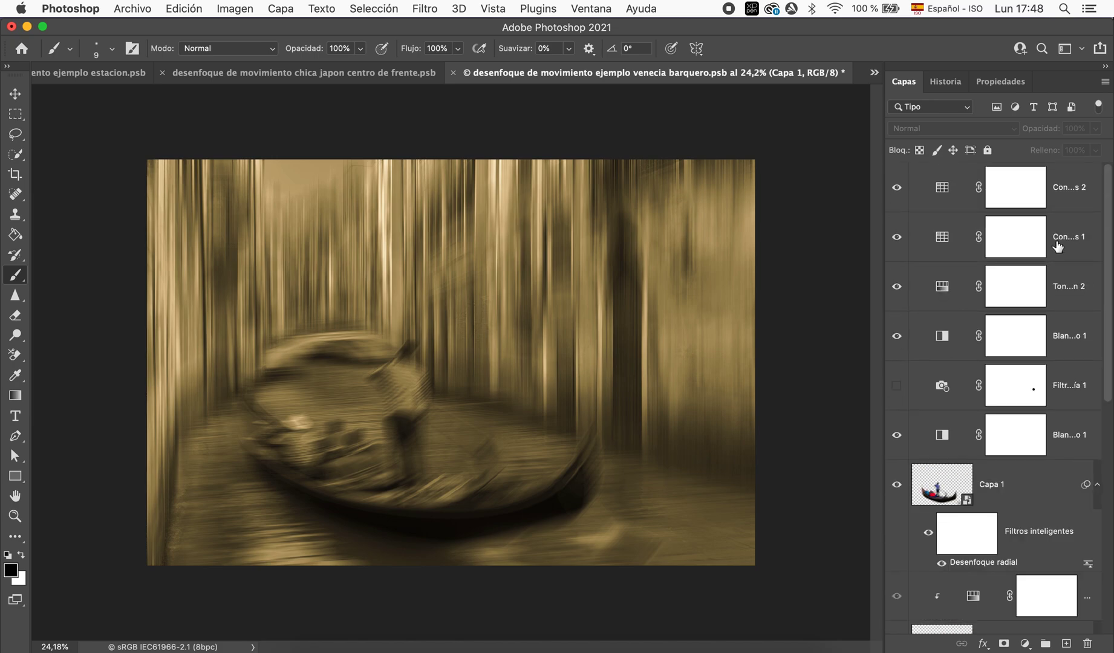
Step: Group the four sepia adjustment layers into Grupo 1, then bring up the estacion document
left_click(1039, 197)
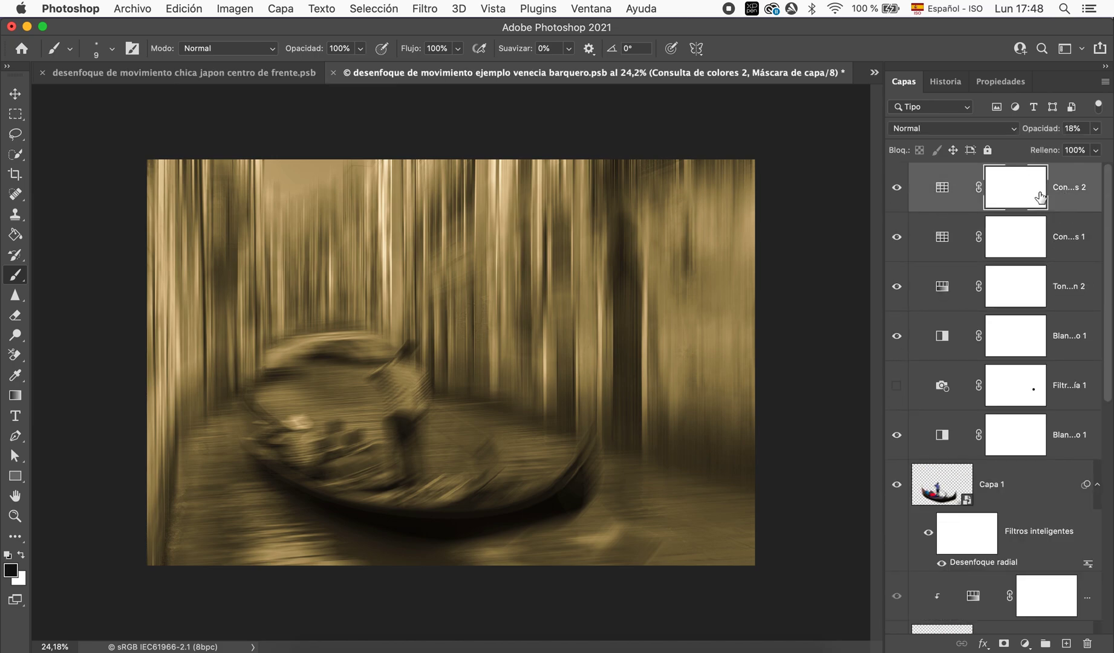
left_click(1059, 348, "shift")
left_click(1045, 643)
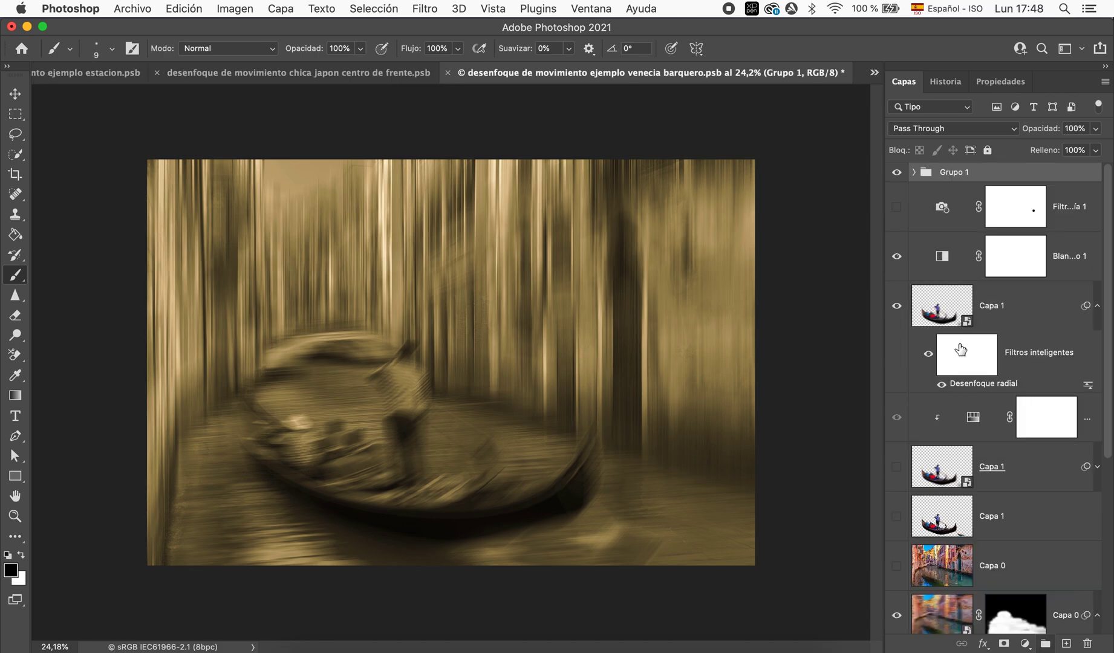
left_click(896, 173)
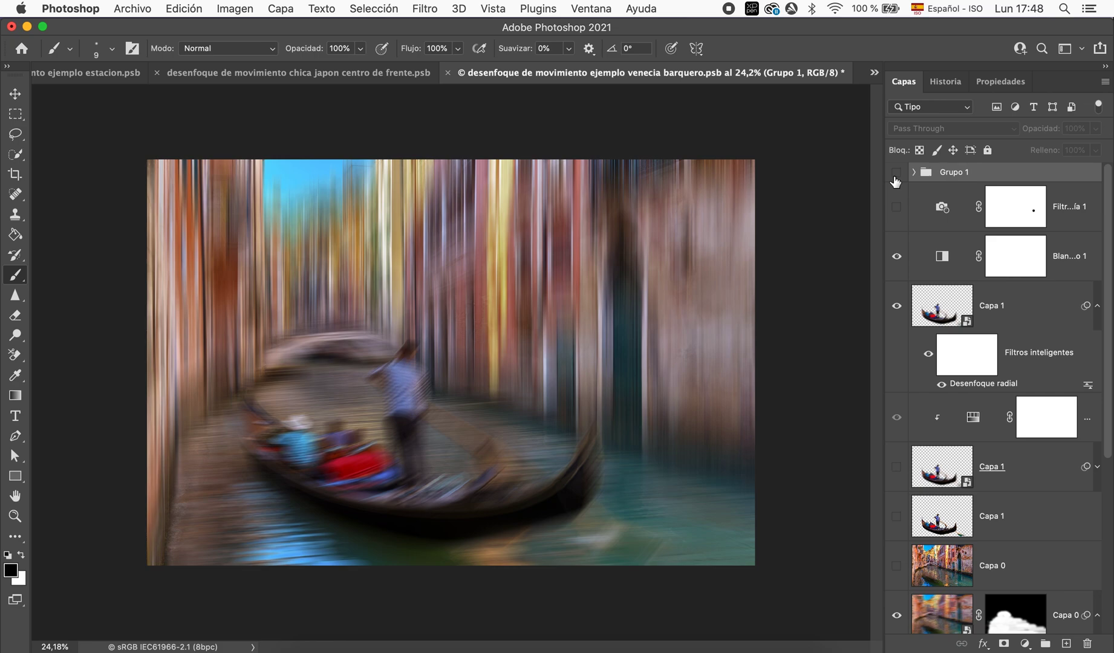
left_click(896, 174)
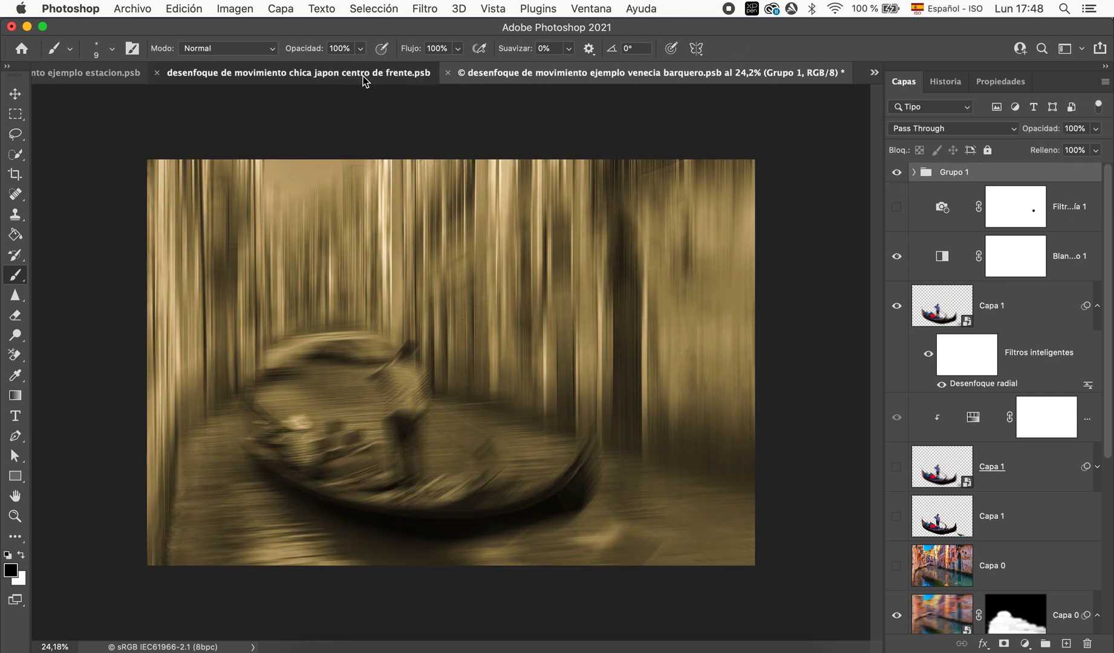
left_click(365, 81)
left_click(179, 70)
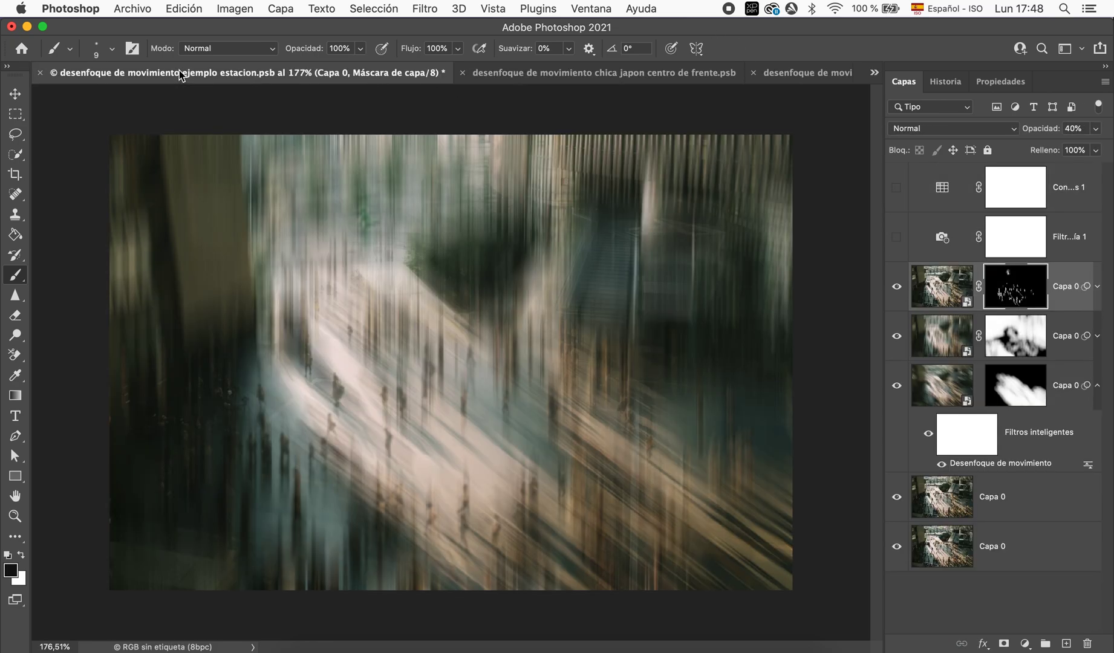
Step: Open the mar del lobo example, then switch to the puente japon.psb umbrella composite
left_click(875, 73)
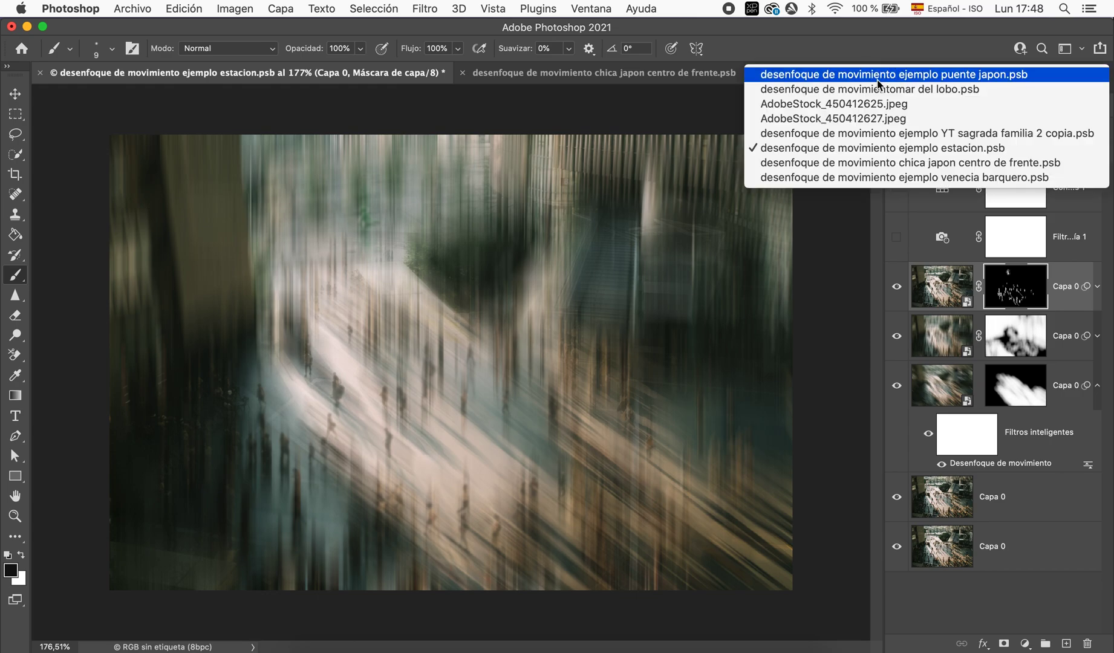
left_click(885, 90)
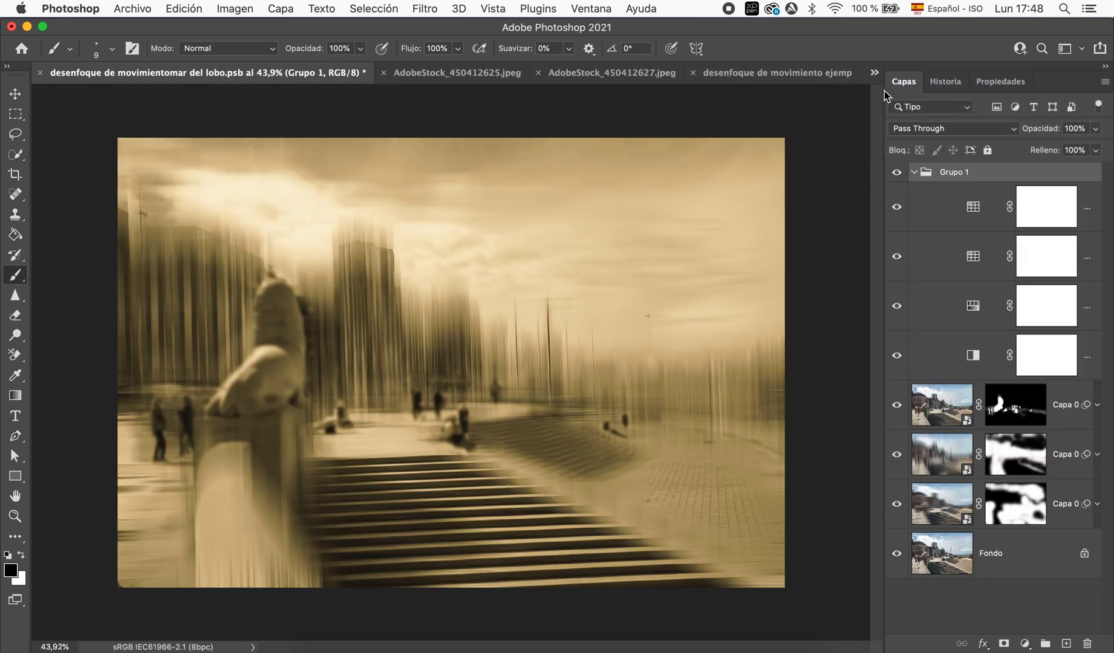
left_click(876, 74)
left_click(877, 75)
scroll(679, 347, "up", 1)
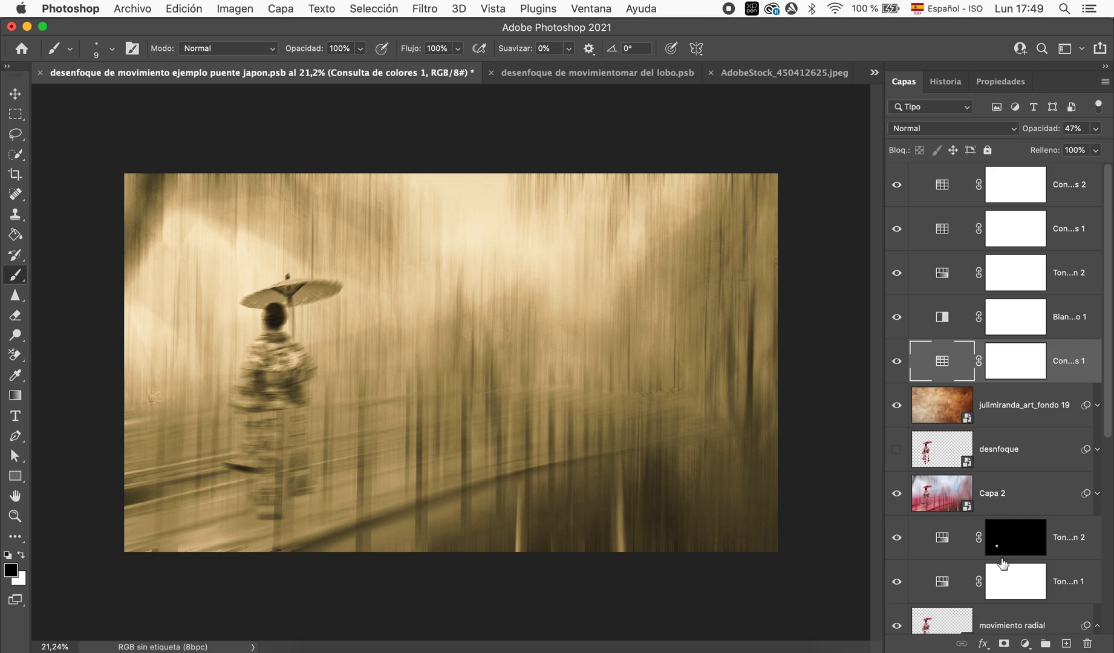
scroll(1044, 611, "down", 5)
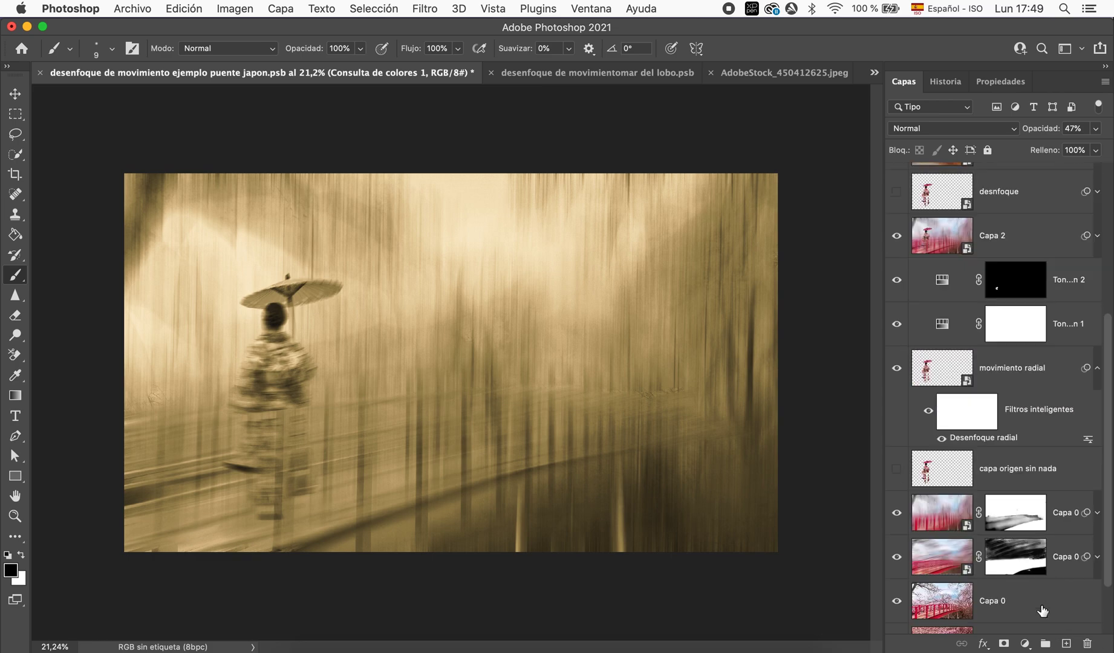
scroll(1043, 611, "down", 5)
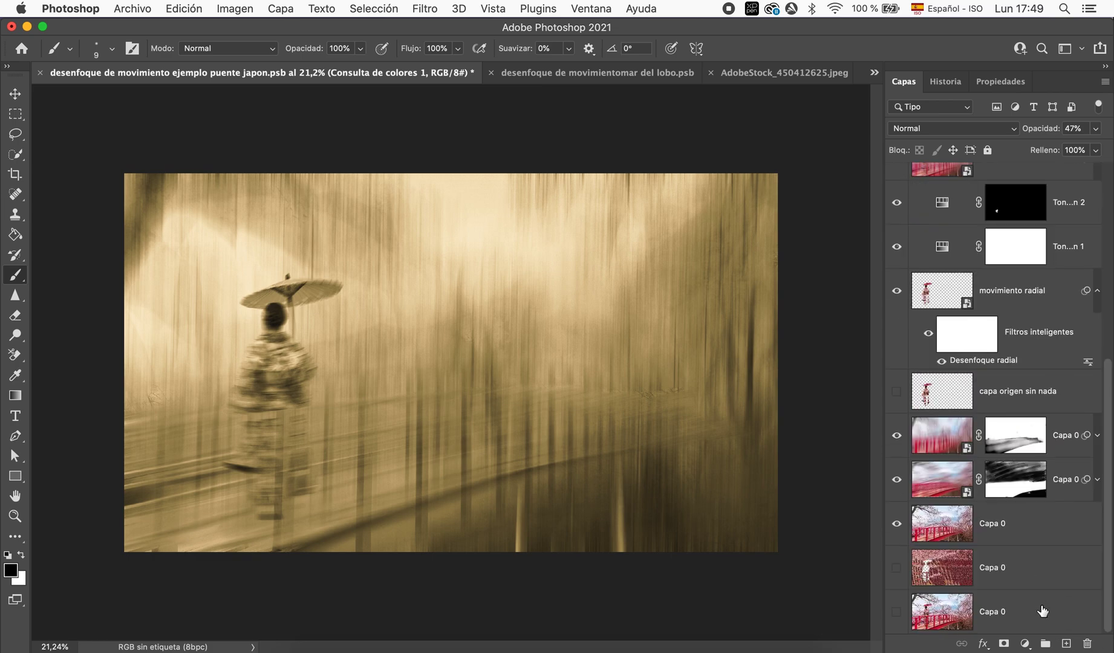
left_click(898, 618, "alt")
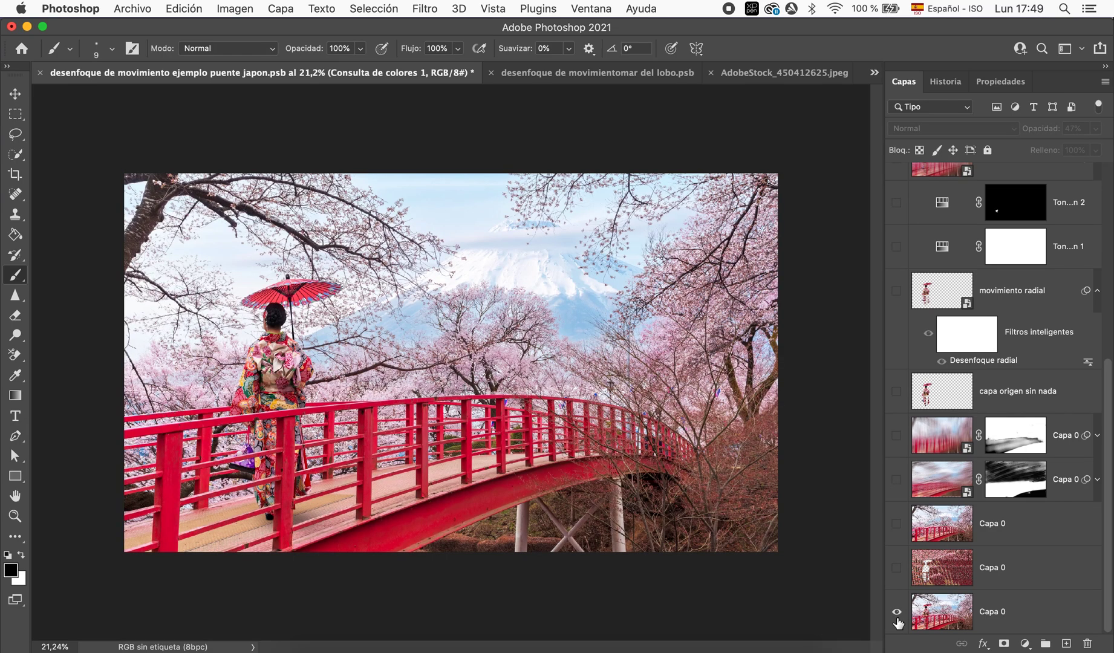
left_click(898, 617, "alt")
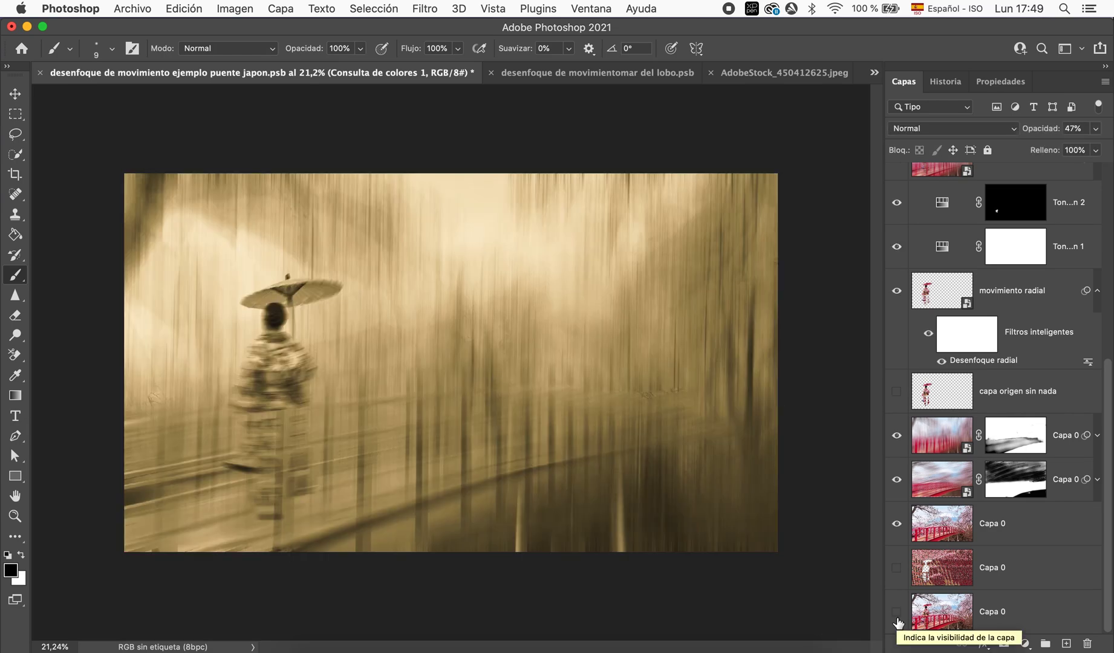